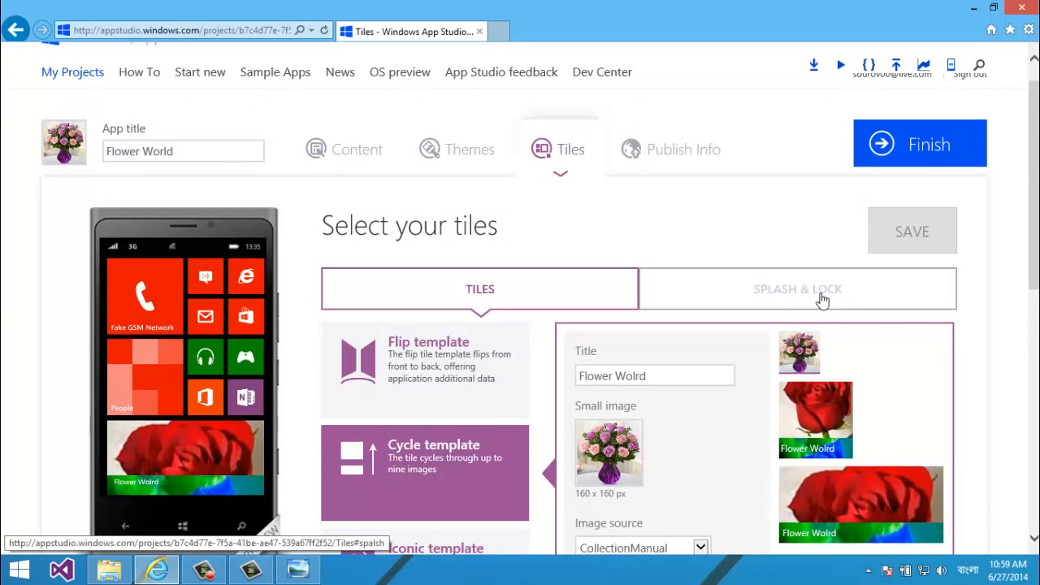
# View the splash screen and lock screen backgrounds of the Flower World app
pyautogui.click(818, 296)
pyautogui.scroll(1, 818, 296)
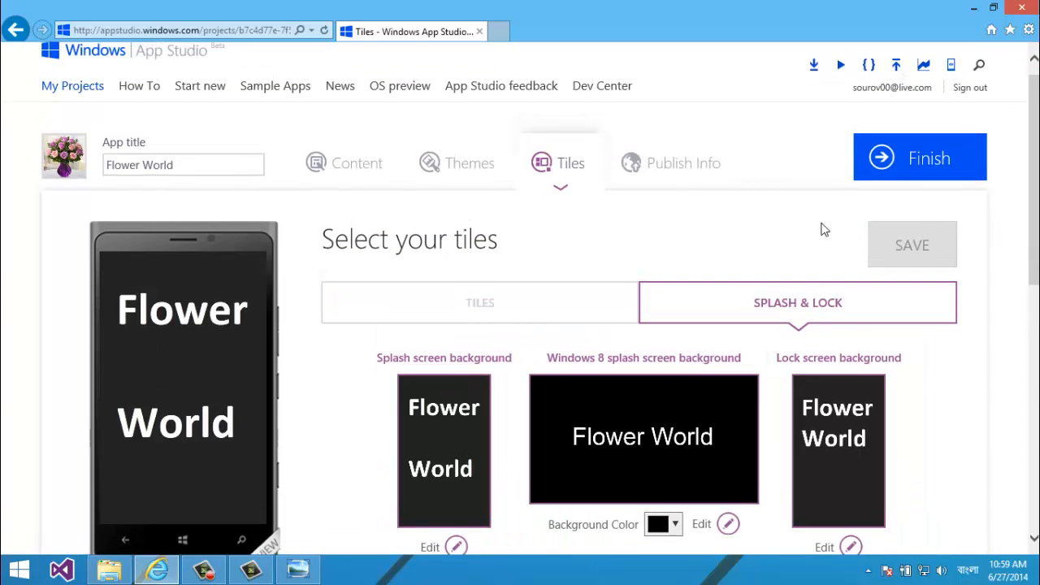
# Open the app's publish information and include an about page
pyautogui.click(679, 180)
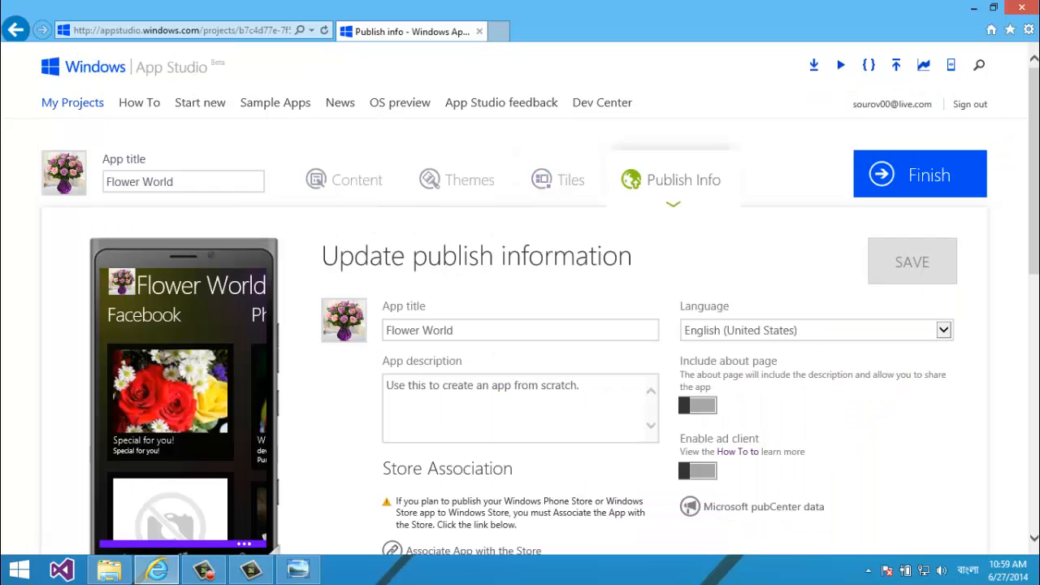
pyautogui.scroll(-5, 1013, 216)
pyautogui.scroll(3, 1012, 216)
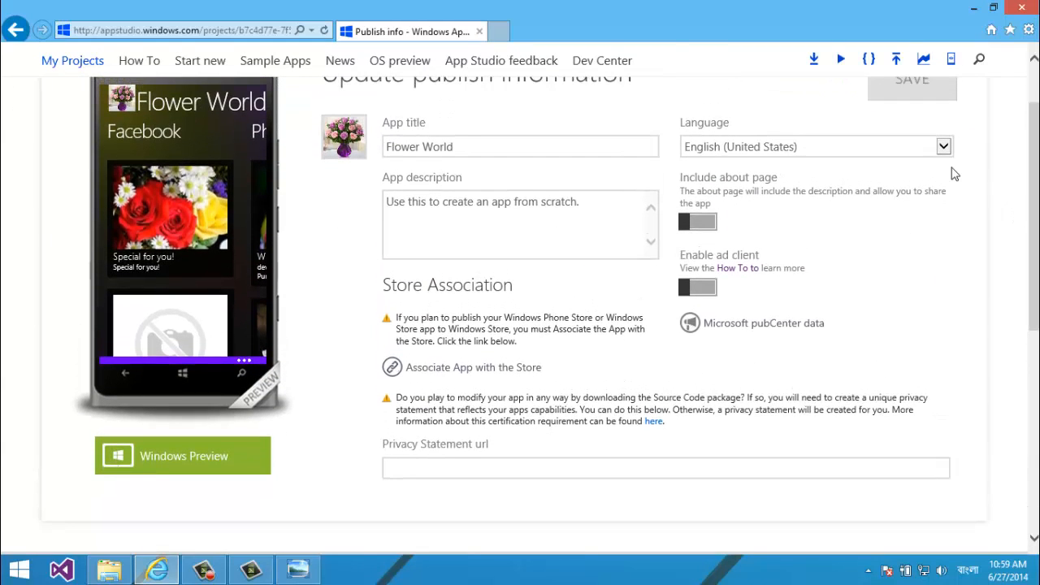
pyautogui.scroll(2, 957, 170)
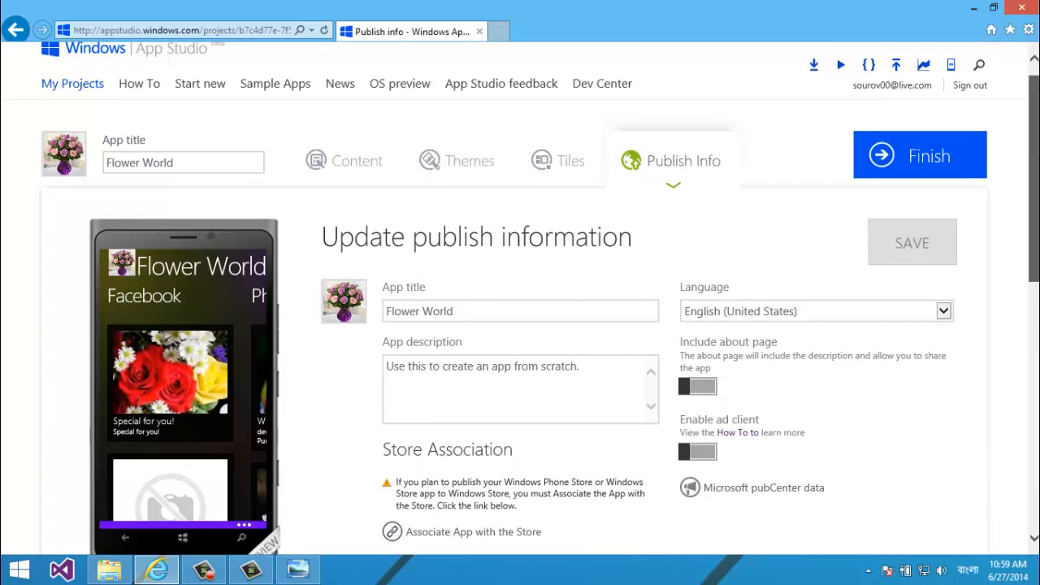
pyautogui.scroll(-2, 723, 410)
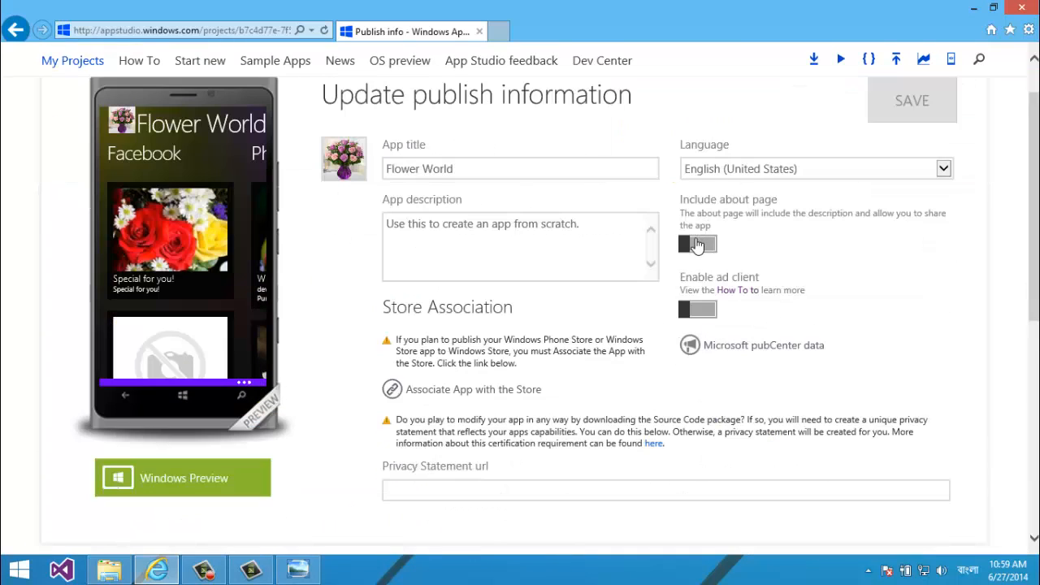
pyautogui.click(697, 245)
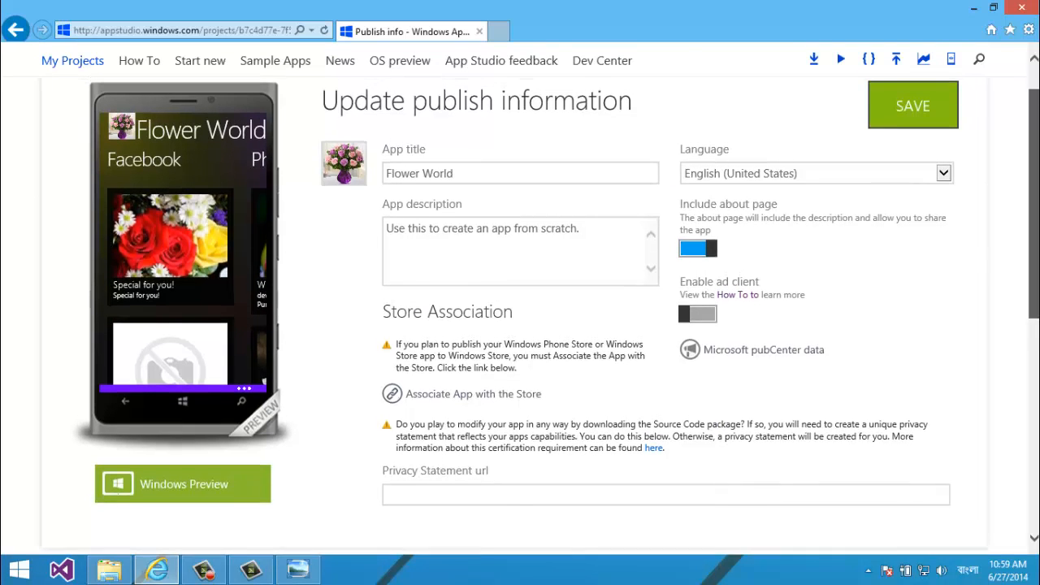
# Replace the app description with "This app contains various information about different flowers of the world. You can get information about them"
pyautogui.scroll(1, 861, 225)
pyautogui.click(586, 265)
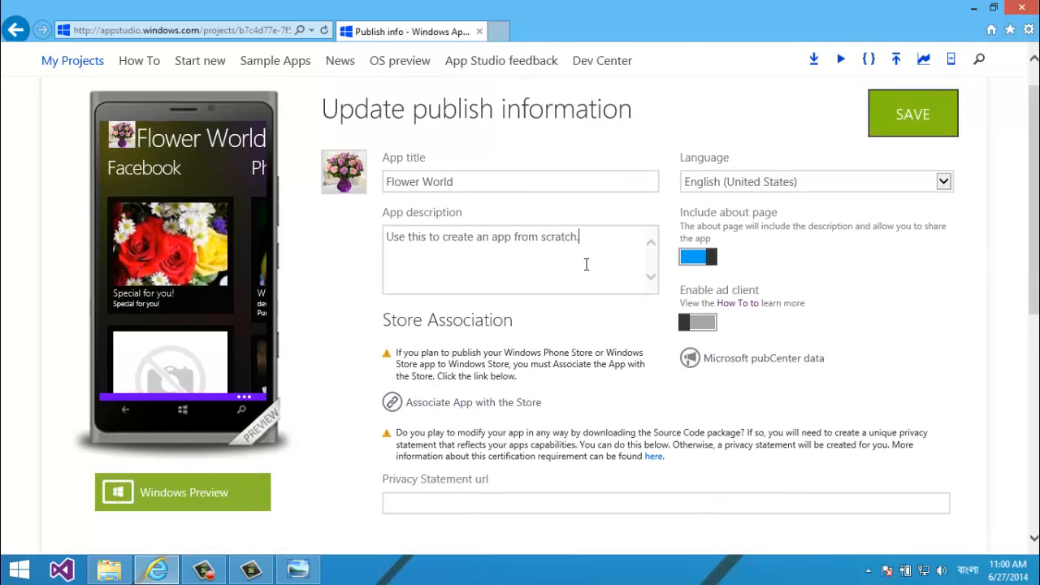
pyautogui.hotkey('ctrl', 'a')
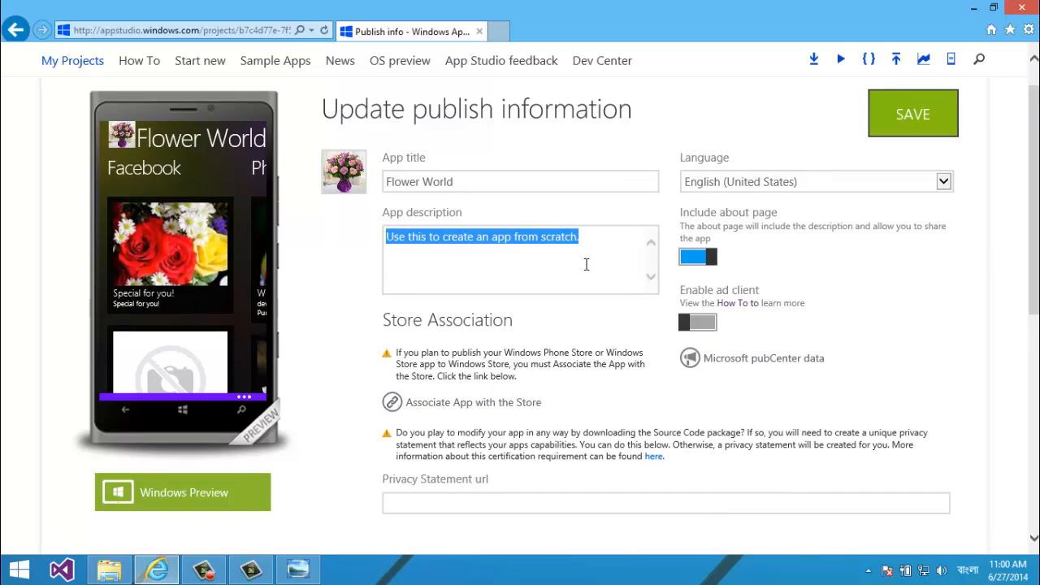
pyautogui.write('ঊপগ')
pyautogui.press('BackSpace')
pyautogui.press('BackSpace')
pyautogui.press('BackSpace')
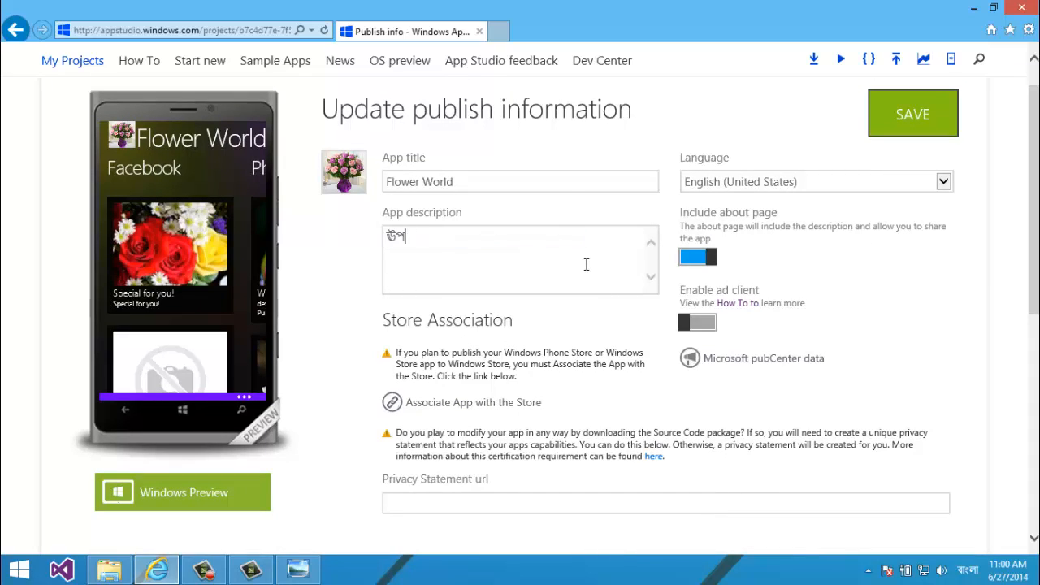
pyautogui.press('super+space')
pyautogui.write('This app contains variou')
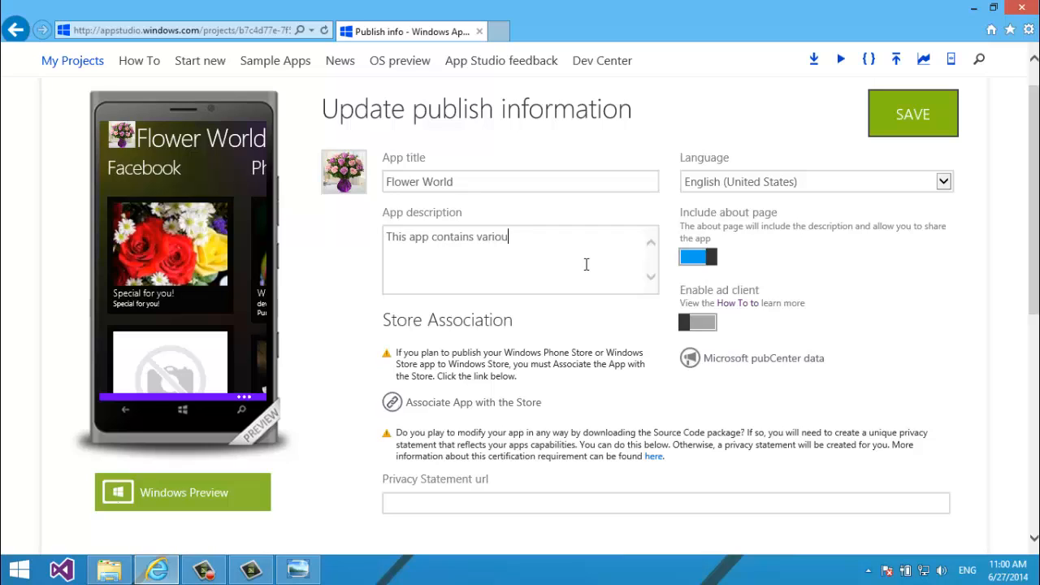
pyautogui.write('s ifnformation about different')
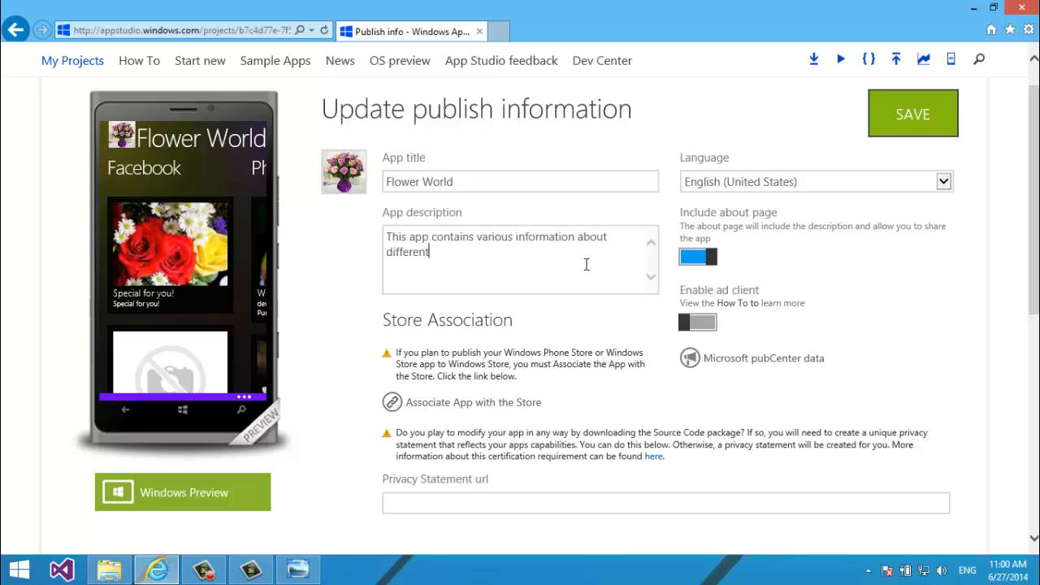
pyautogui.write(' flowers of the wo')
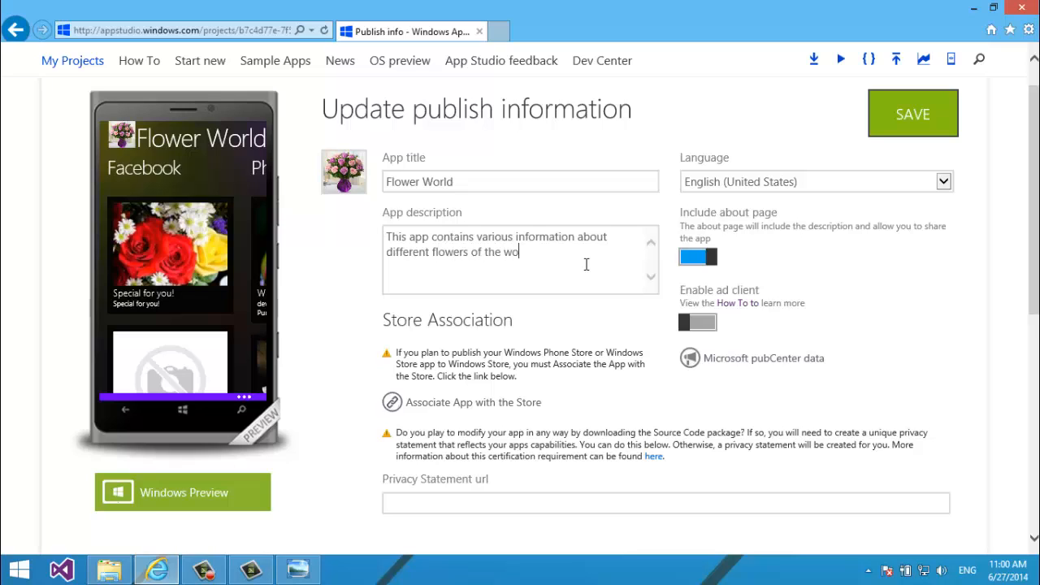
pyautogui.write('rld. You can get infirormation about them,')
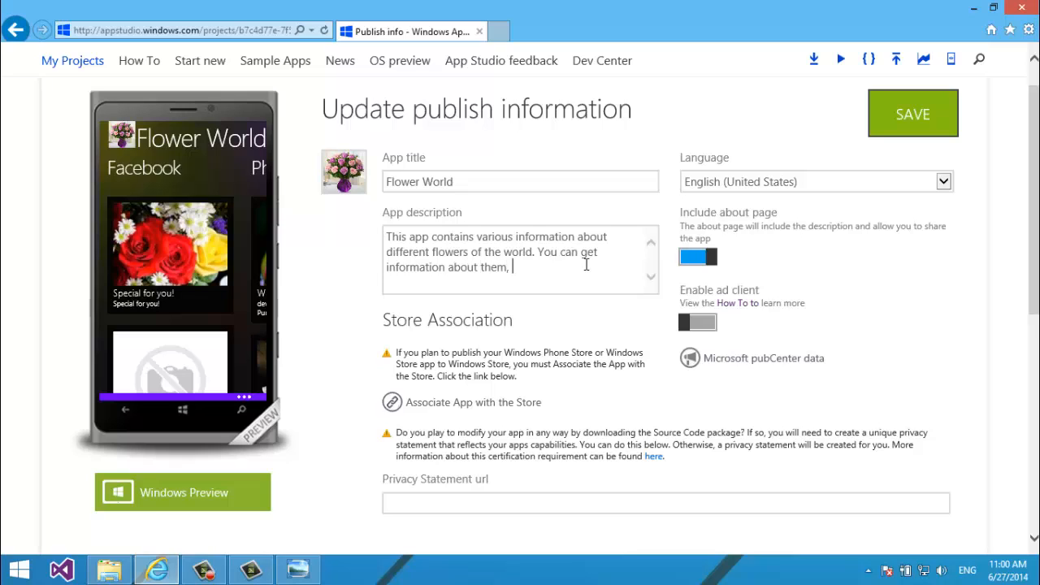
# Continue the app description with "from this app. Images, videos,"
pyautogui.write(' differ')
pyautogui.press('BackSpace')
pyautogui.press('BackSpace')
pyautogui.press('BackSpace')
pyautogui.press('BackSpace')
pyautogui.press('BackSpace')
pyautogui.press('BackSpace')
pyautogui.press('BackSpace')
pyautogui.press('BackSpace')
pyautogui.press('BackSpace')
pyautogui.write('from this ao')
pyautogui.write('p. Images, videos, fac')
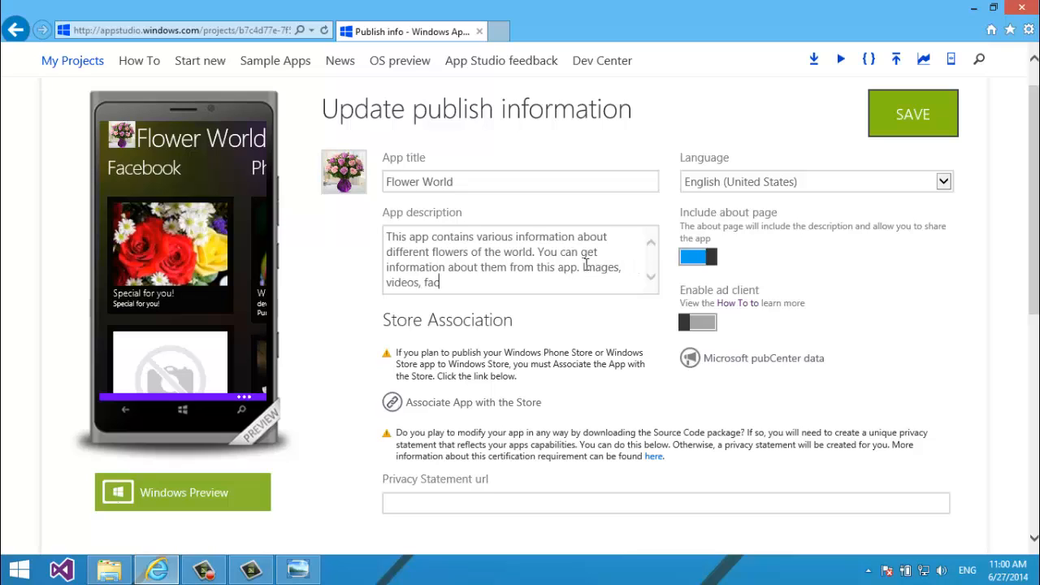
# Complete the description's last sentence with "facebook page and other things are also included in this app."
pyautogui.write('ebook apages')
pyautogui.press('BackSpace')
pyautogui.write(',')
pyautogui.press('BackSpace')
pyautogui.press('BackSpace')
pyautogui.write('and ot')
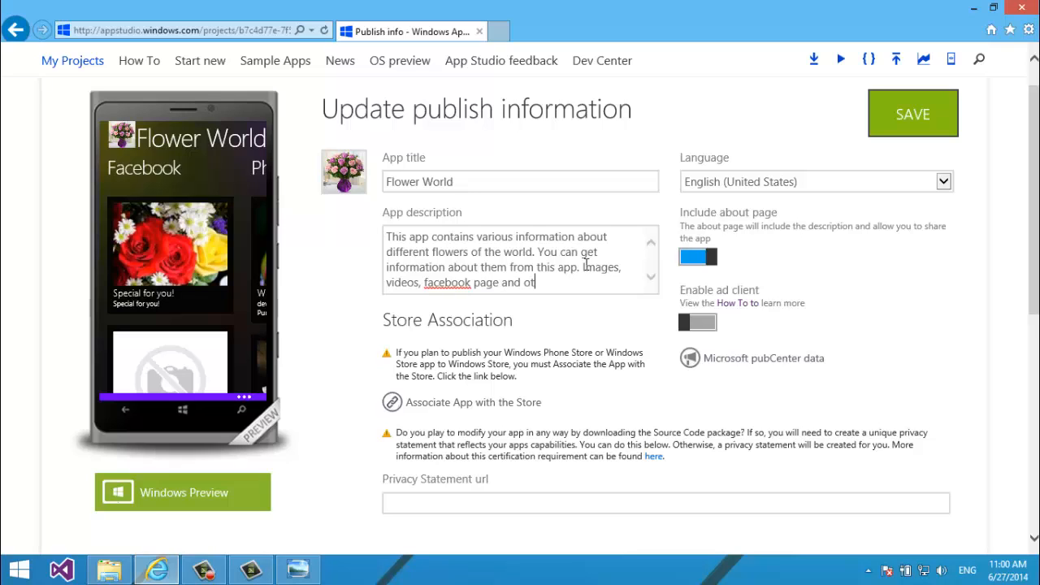
pyautogui.write('her htings')
pyautogui.press('BackSpace')
pyautogui.press('BackSpace')
pyautogui.press('BackSpace')
pyautogui.press('BackSpace')
pyautogui.press('BackSpace')
pyautogui.press('BackSpace')
pyautogui.write('things are also include')
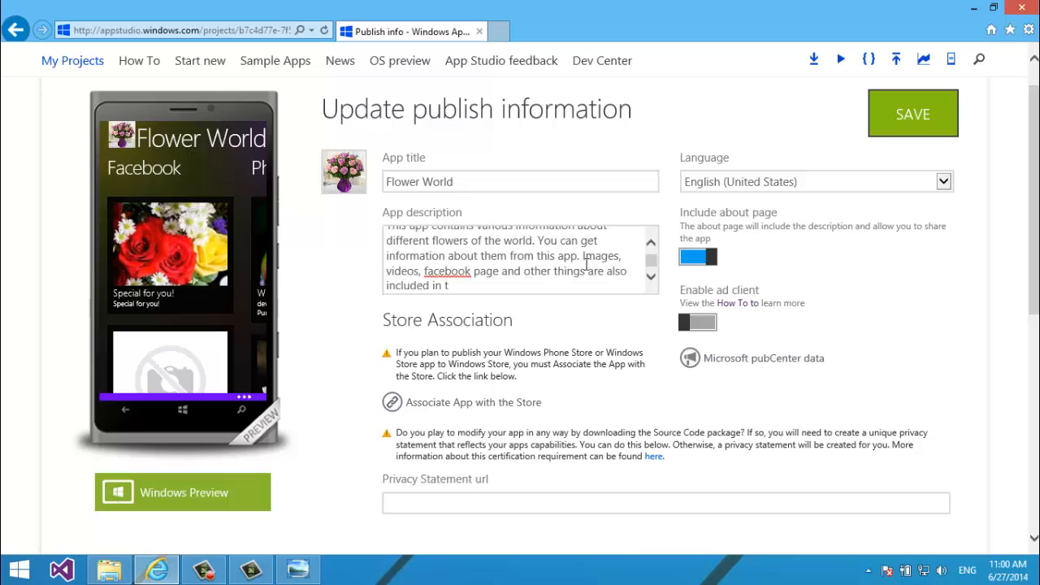
pyautogui.write('d in this app.')
# Capitalize "Facebook" in the app description and save the publish information
pyautogui.press('Up')
pyautogui.press('BackSpace')
pyautogui.write('F')
pyautogui.press('Down')
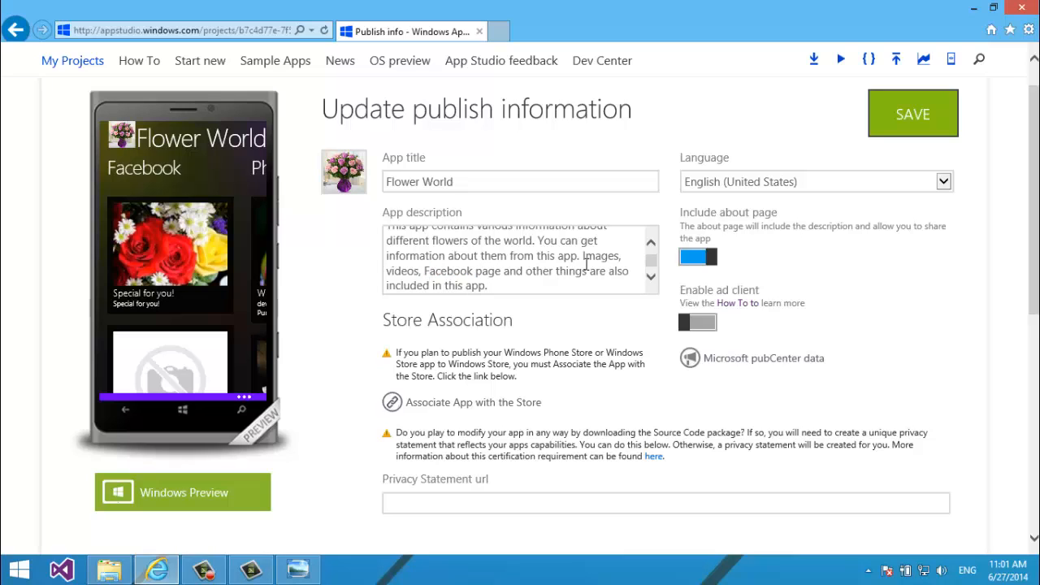
pyautogui.click(915, 132)
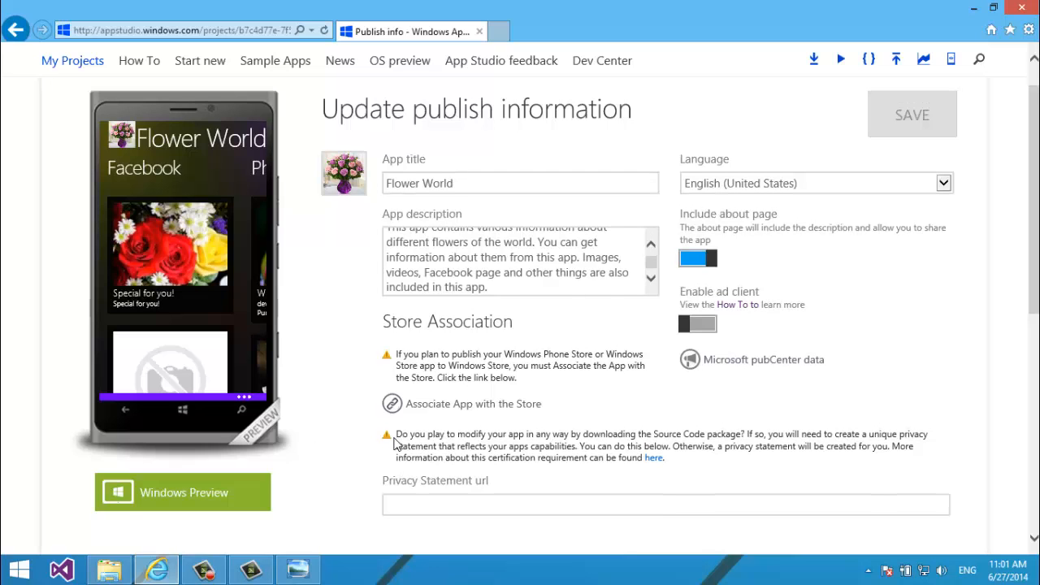
# Open the form for associating the app with the Store
pyautogui.scroll(-2, 386, 414)
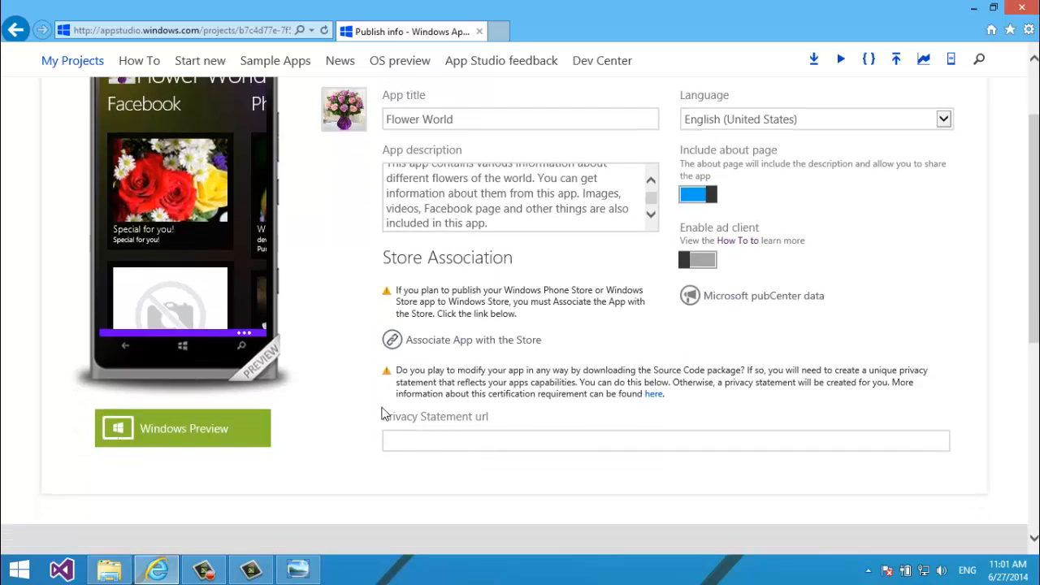
pyautogui.scroll(2, 385, 414)
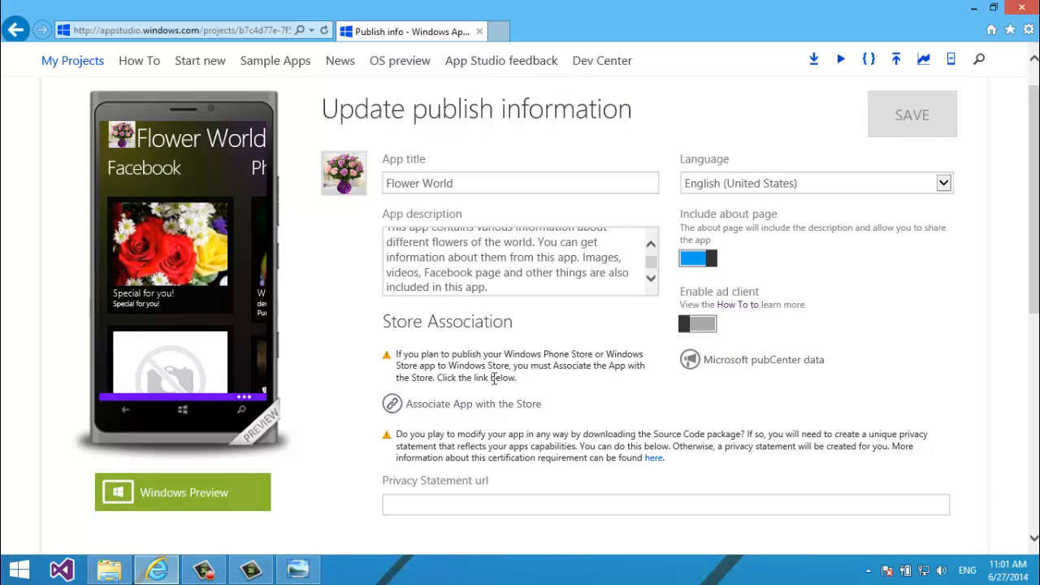
pyautogui.click(391, 404)
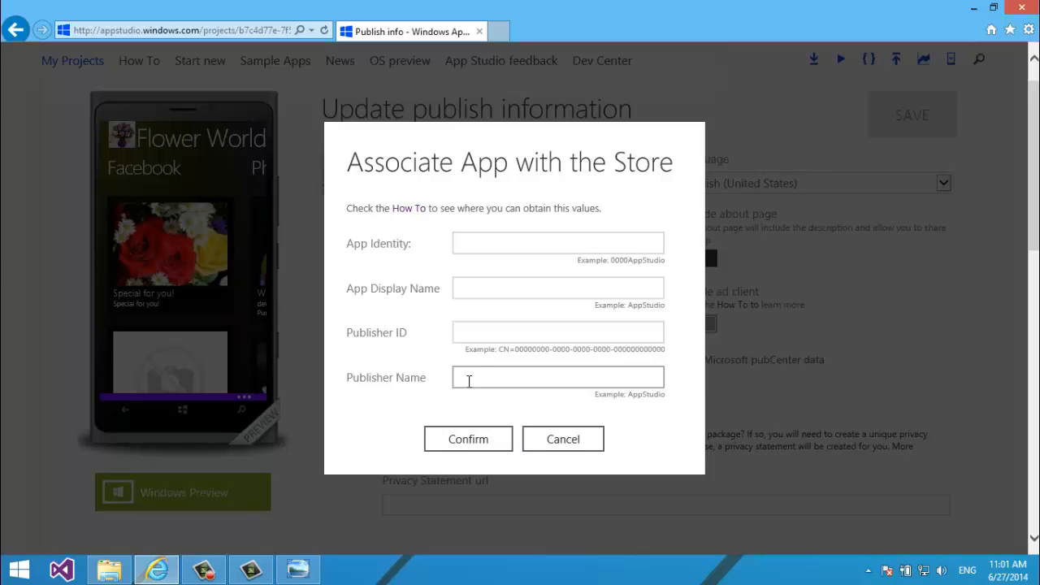
# Load the Windows Store developer portal at appdev.microsoft.com/storePortals/ in a new browser tab
pyautogui.click(499, 31)
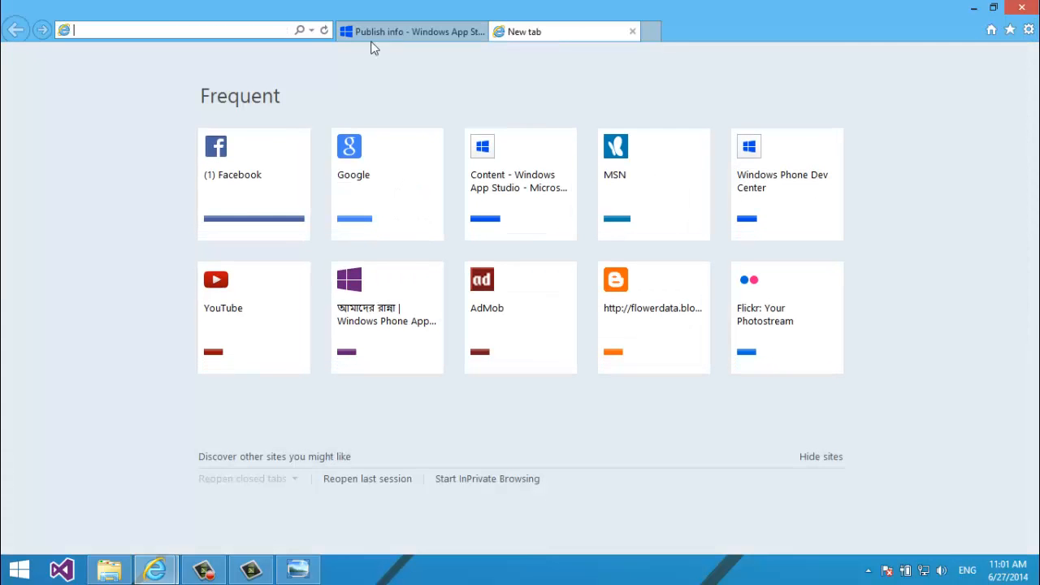
pyautogui.write('appdev')
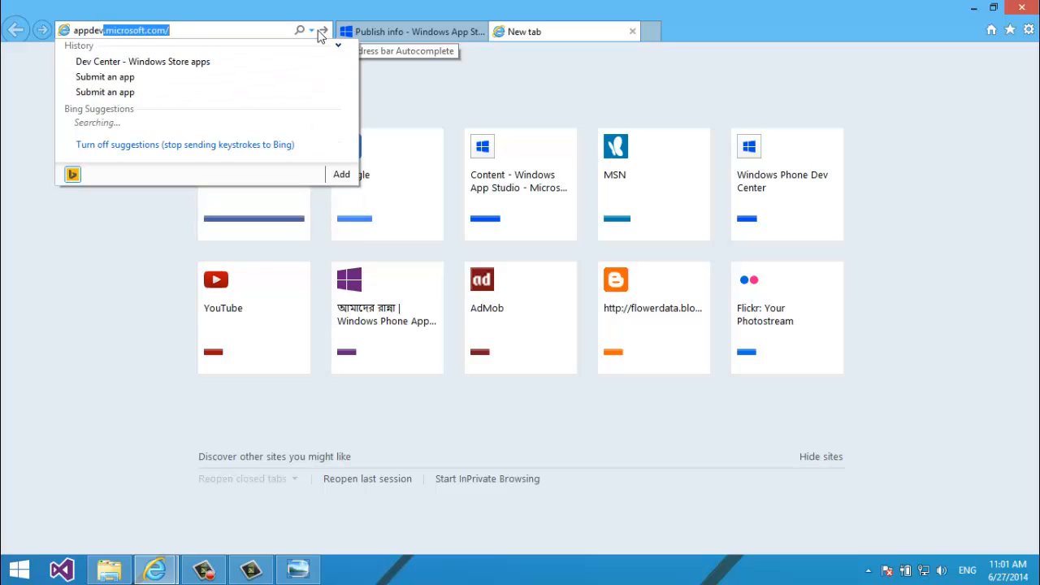
pyautogui.write('.')
pyautogui.press('End')
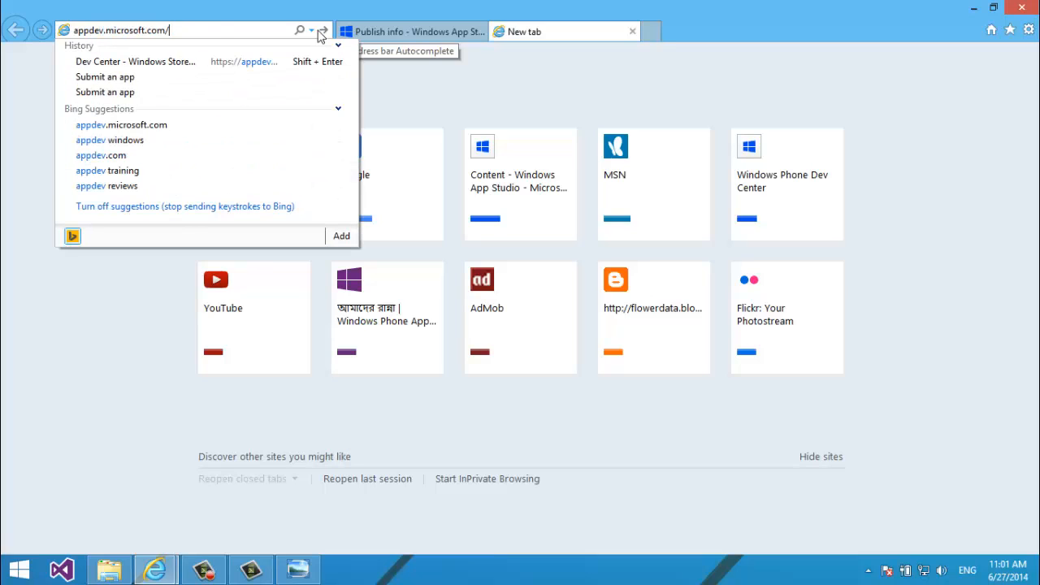
pyautogui.write('st')
pyautogui.press('Return')
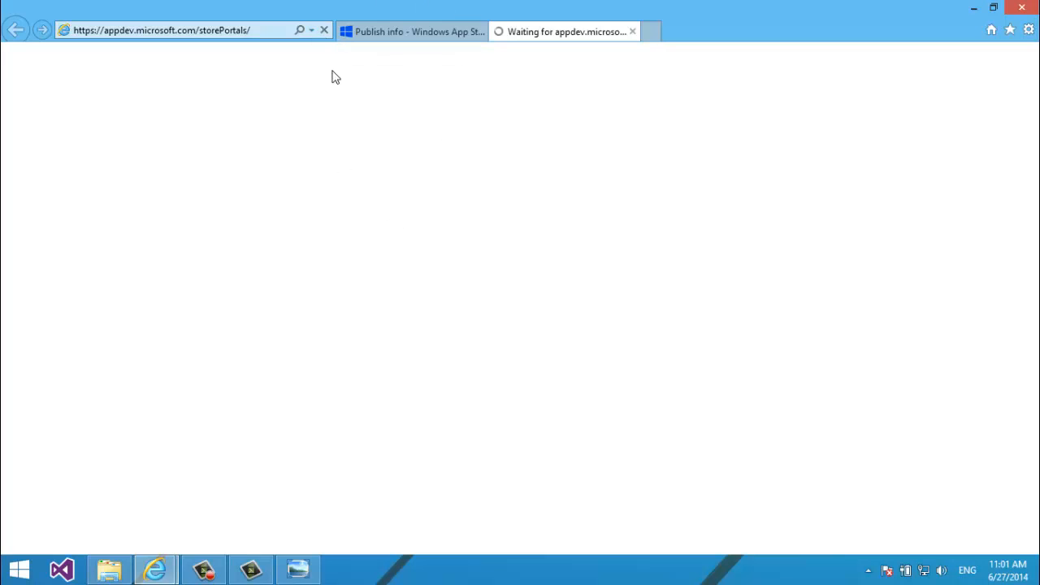
pyautogui.click(382, 32)
pyautogui.click(513, 32)
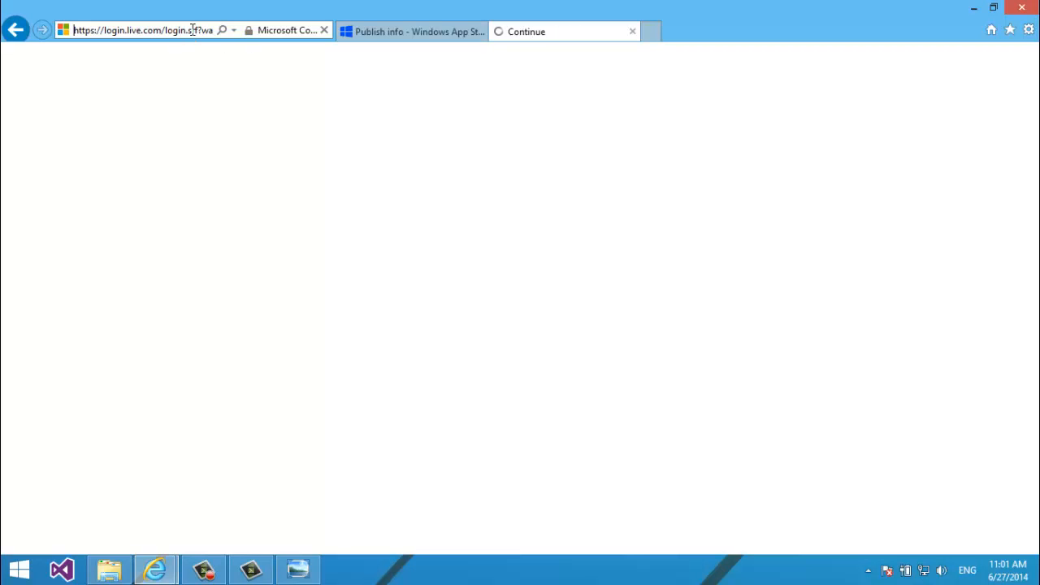
pyautogui.click(406, 36)
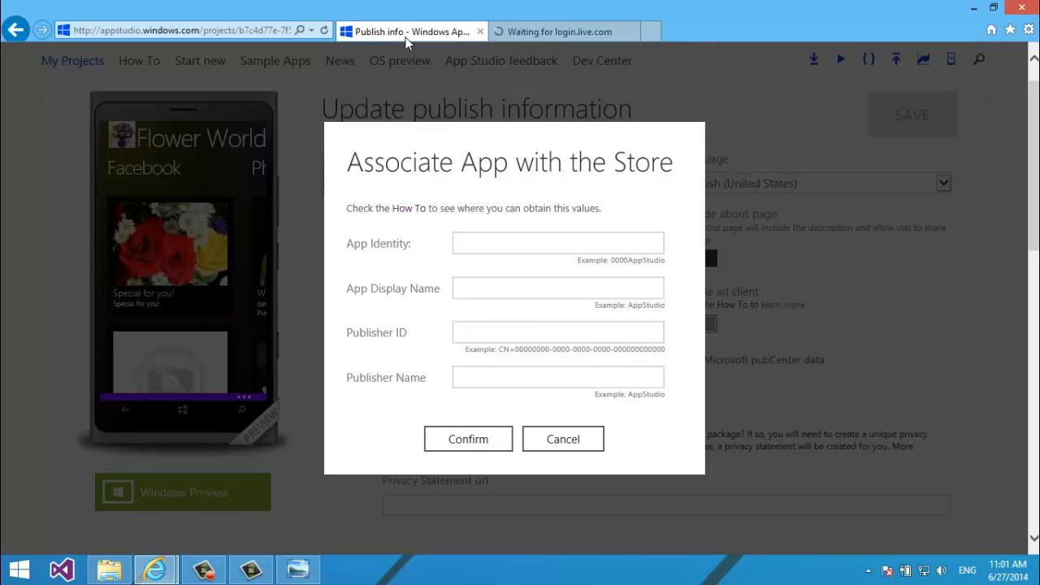
pyautogui.click(567, 32)
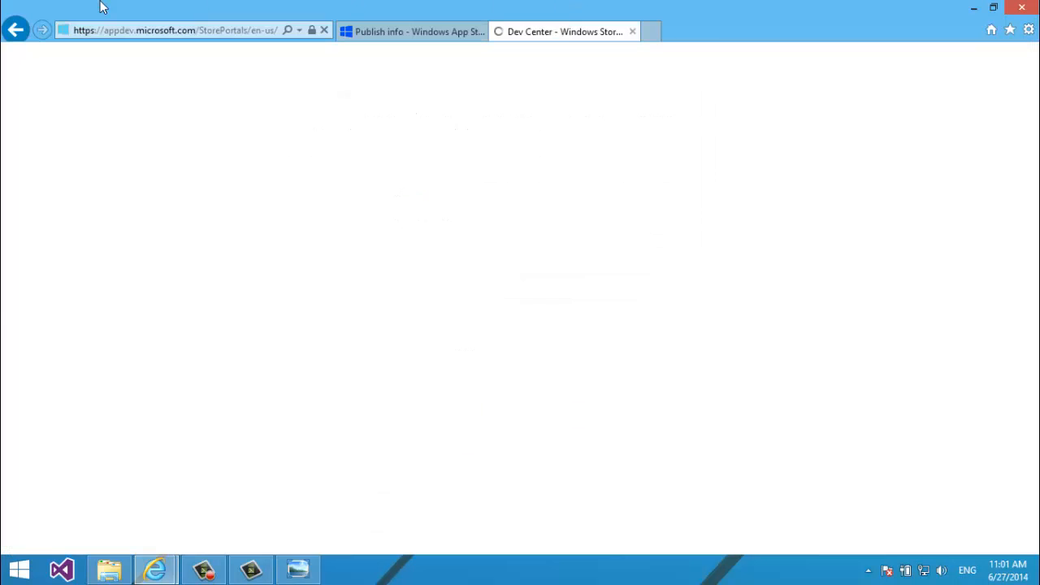
pyautogui.click(413, 29)
pyautogui.click(496, 29)
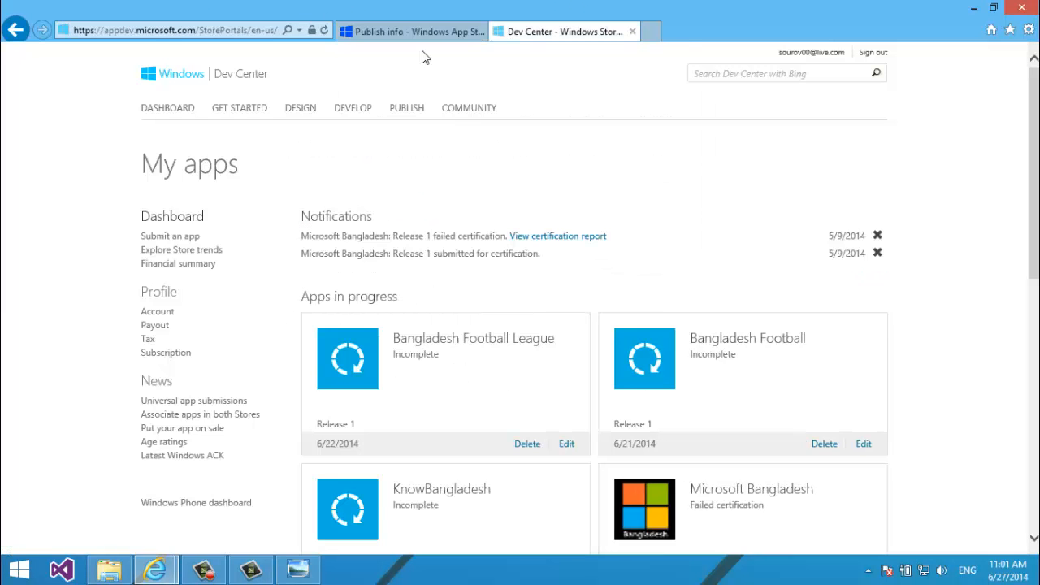
# Start a new app submission from the Dev Center dashboard and open its app name section
pyautogui.scroll(-7, 425, 52)
pyautogui.scroll(7, 422, 57)
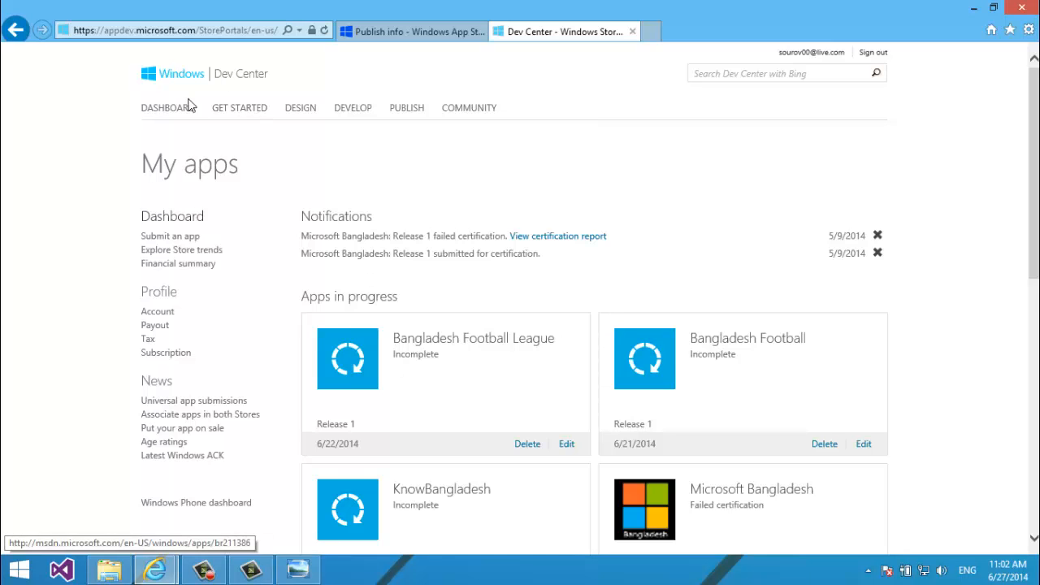
pyautogui.click(161, 238)
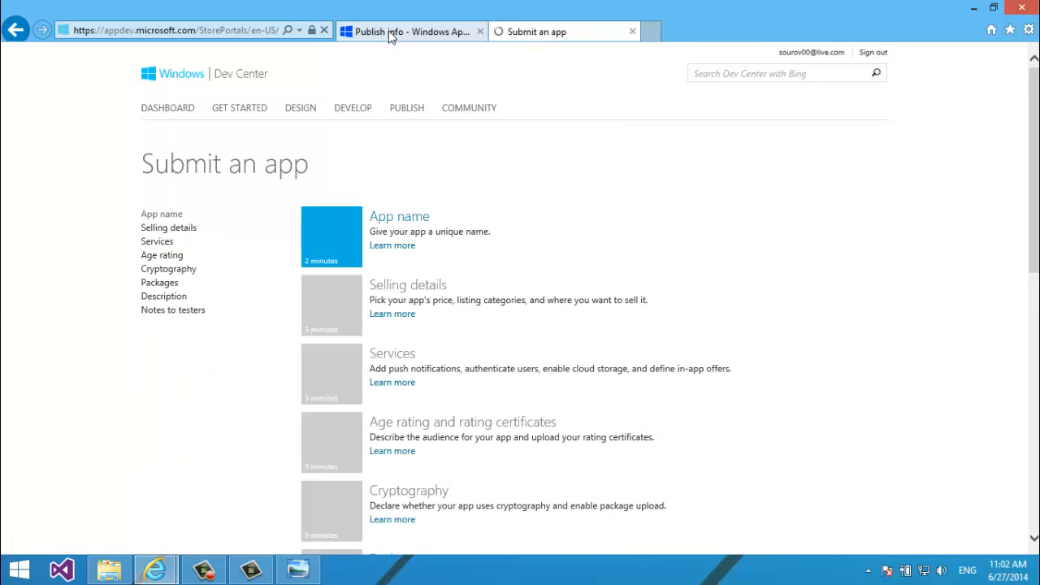
pyautogui.click(399, 216)
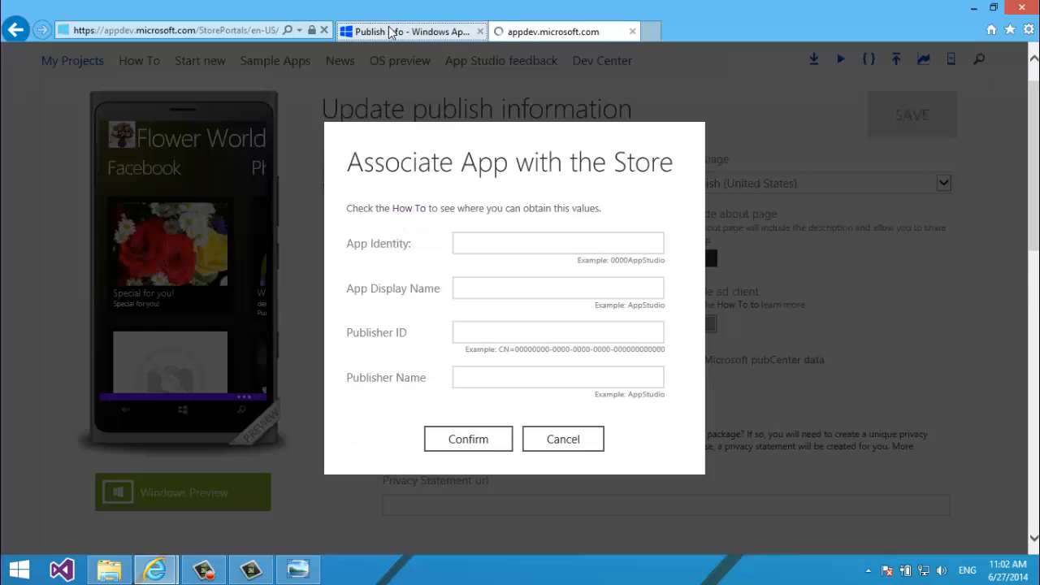
# Reserve the app name "Flower World" for the new submission and save the app name section
pyautogui.click(395, 31)
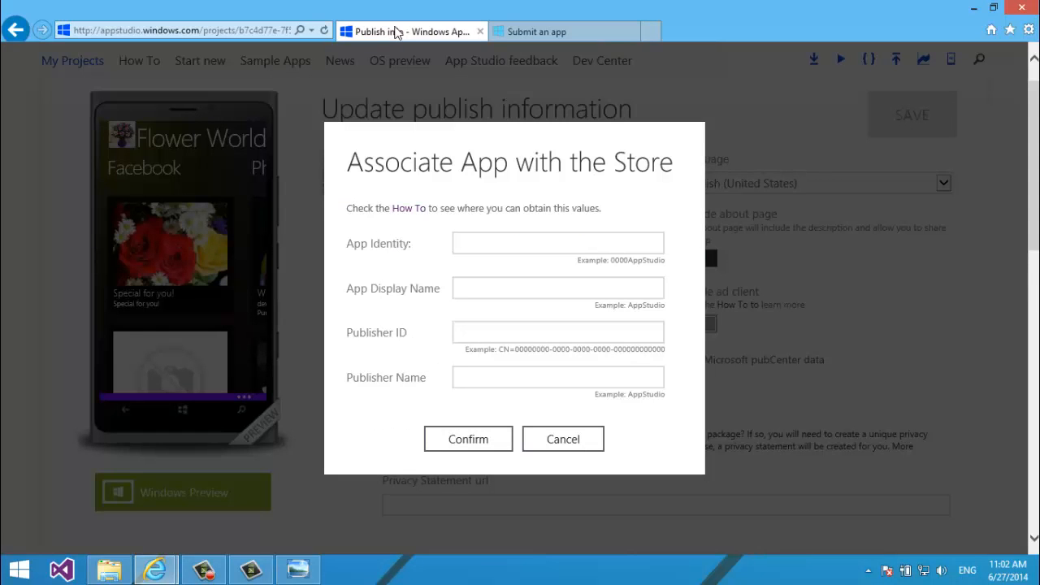
pyautogui.click(572, 30)
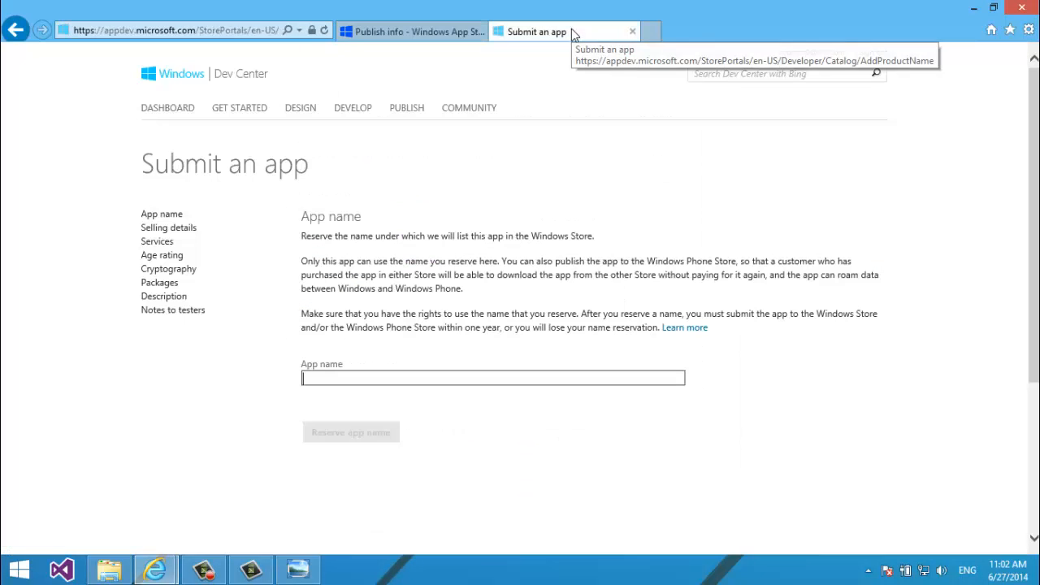
pyautogui.write('F')
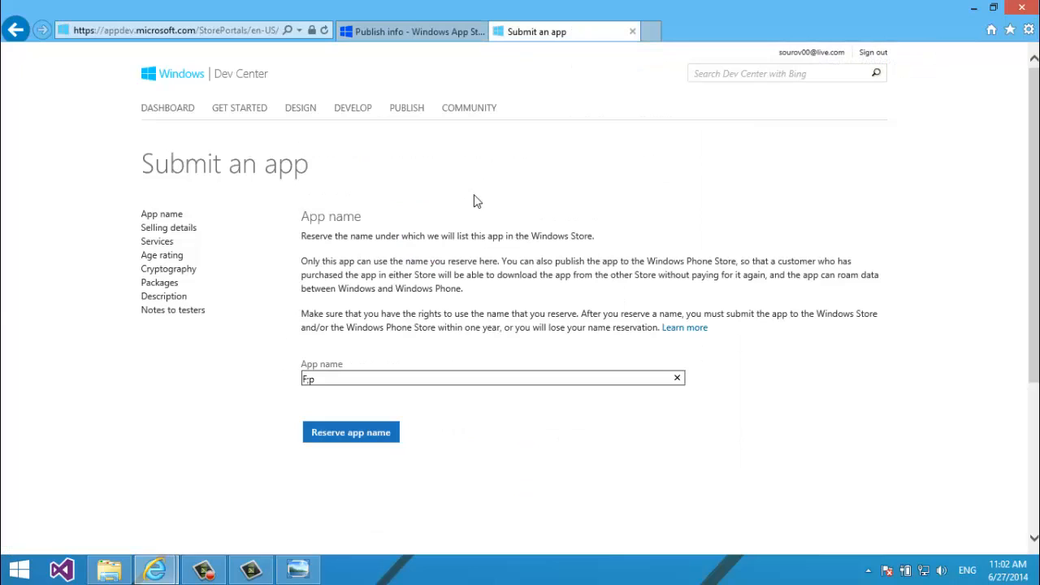
pyautogui.write('lower World')
pyautogui.click(364, 429)
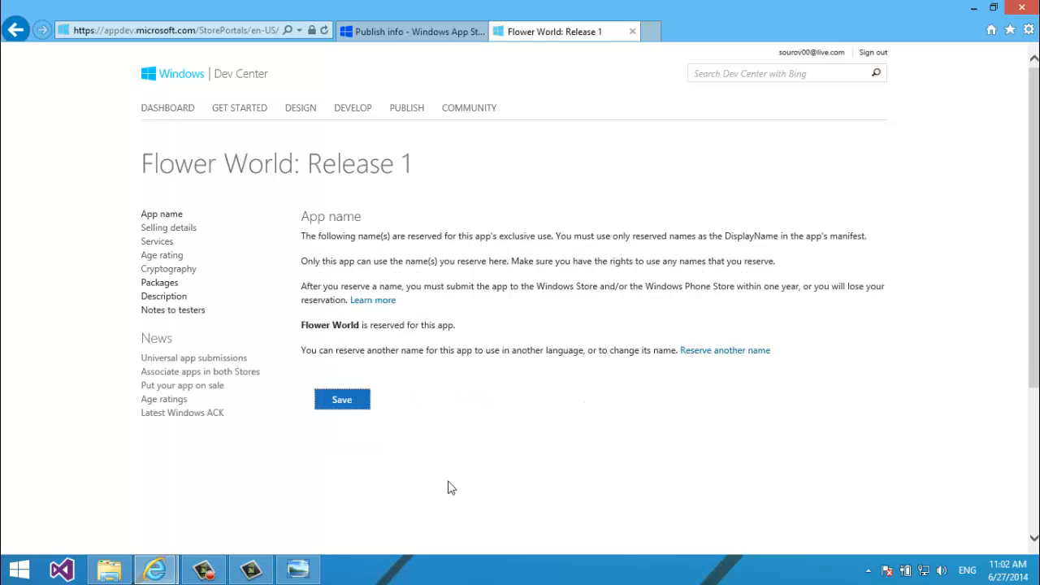
pyautogui.click(361, 401)
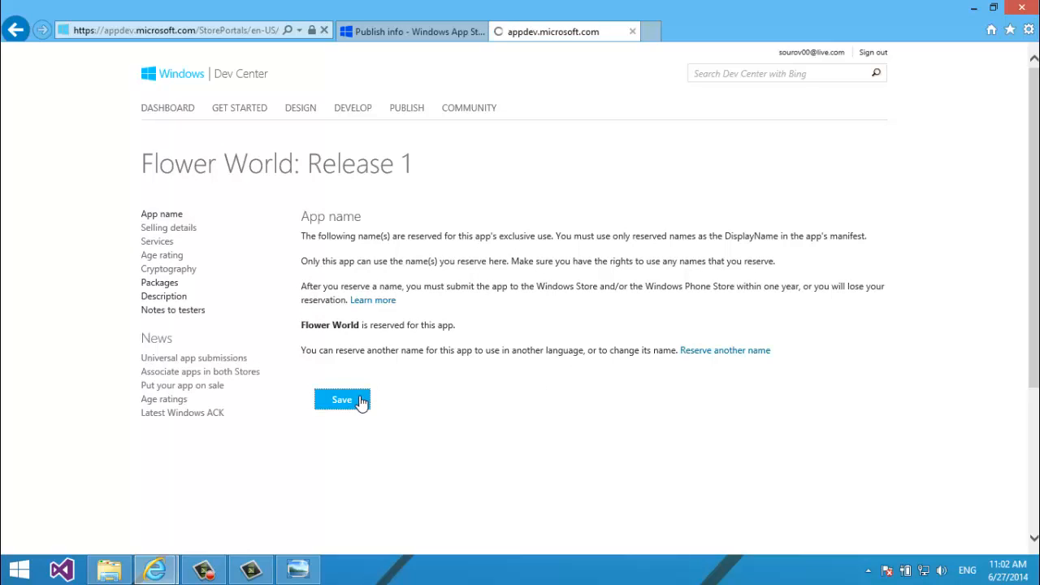
# Open the Services section of the Flower World release and enlarge the page for reading
pyautogui.scroll(-1, 487, 437)
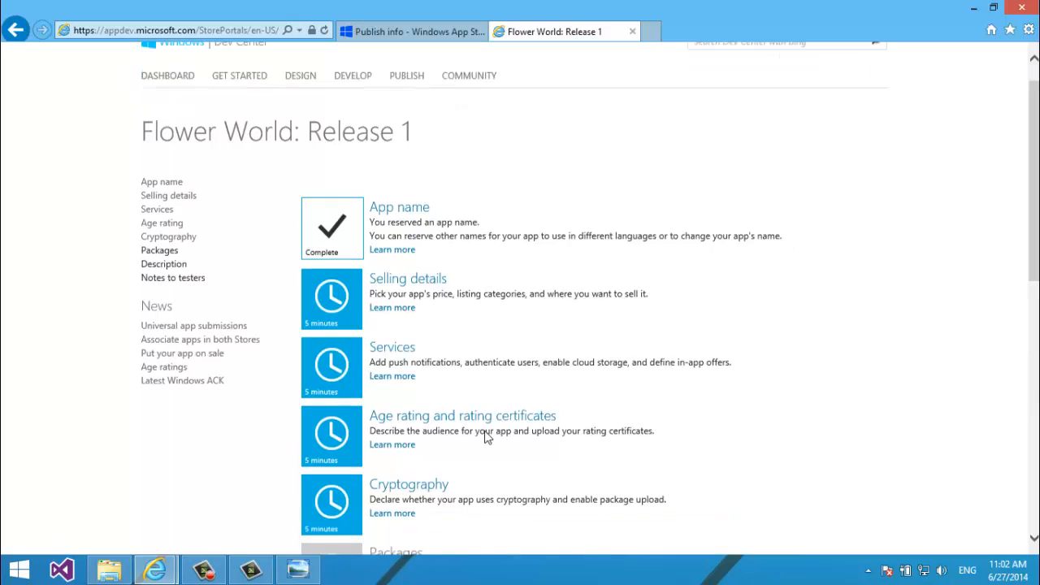
pyautogui.scroll(-2, 486, 437)
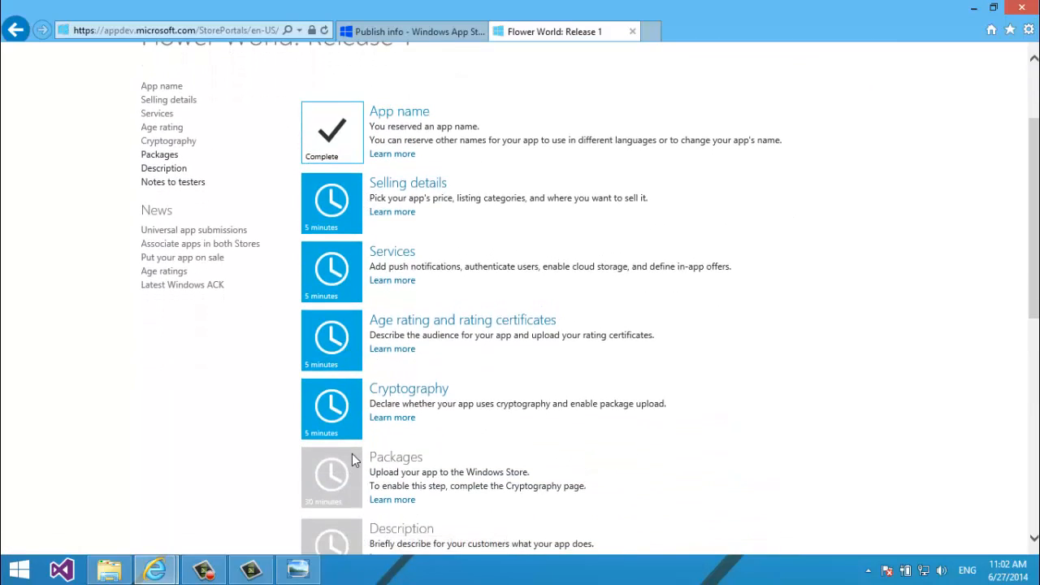
pyautogui.scroll(2, 352, 454)
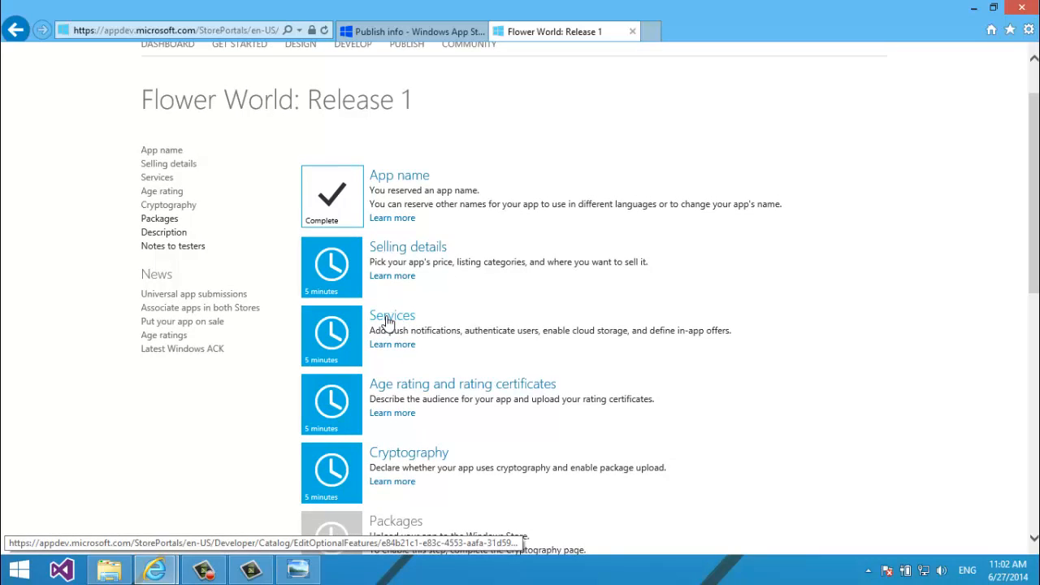
pyautogui.click(387, 322)
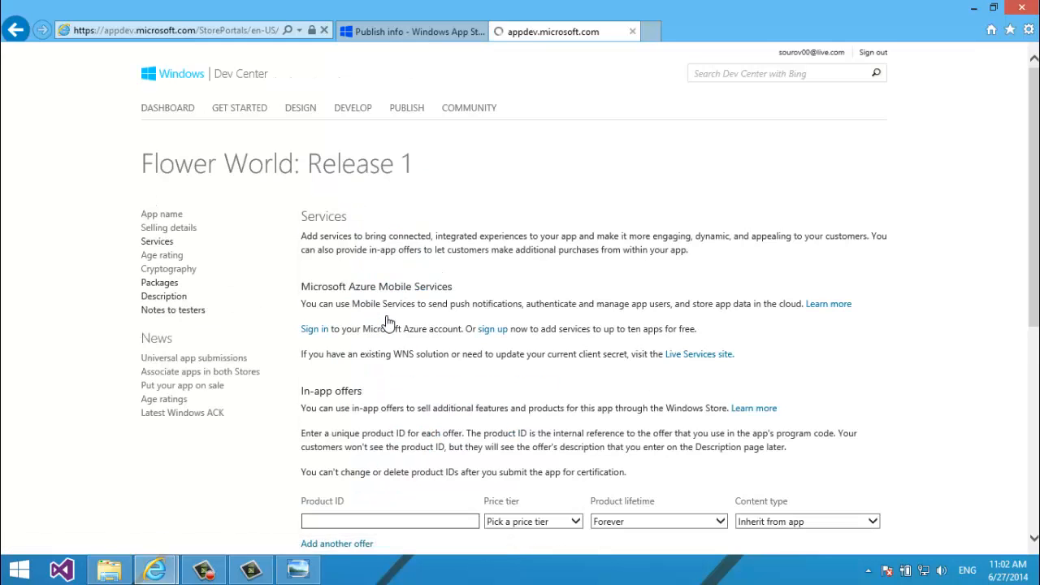
pyautogui.scroll(-2, 388, 323)
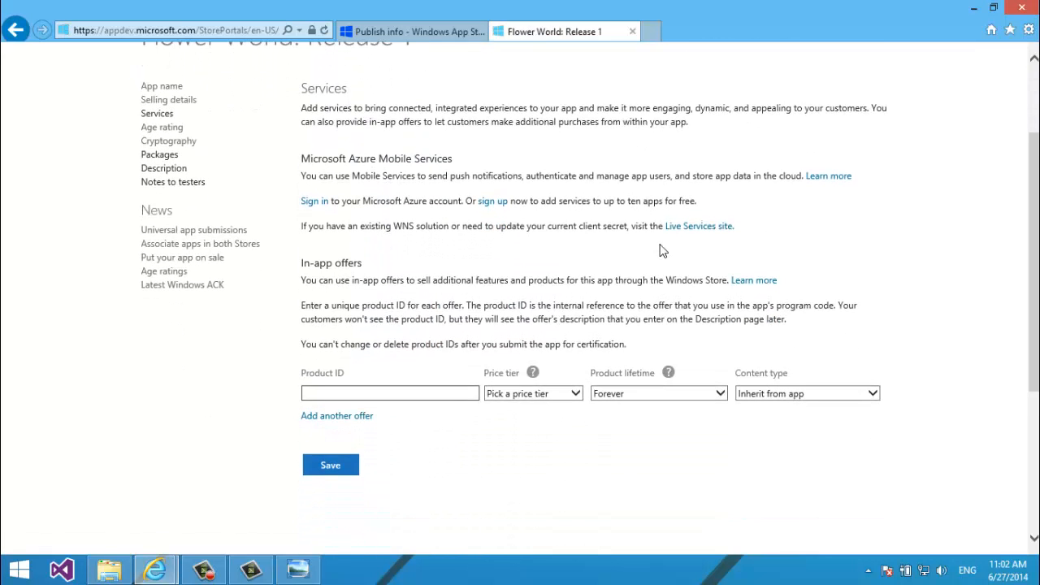
pyautogui.hotkey('ctrl', '+')
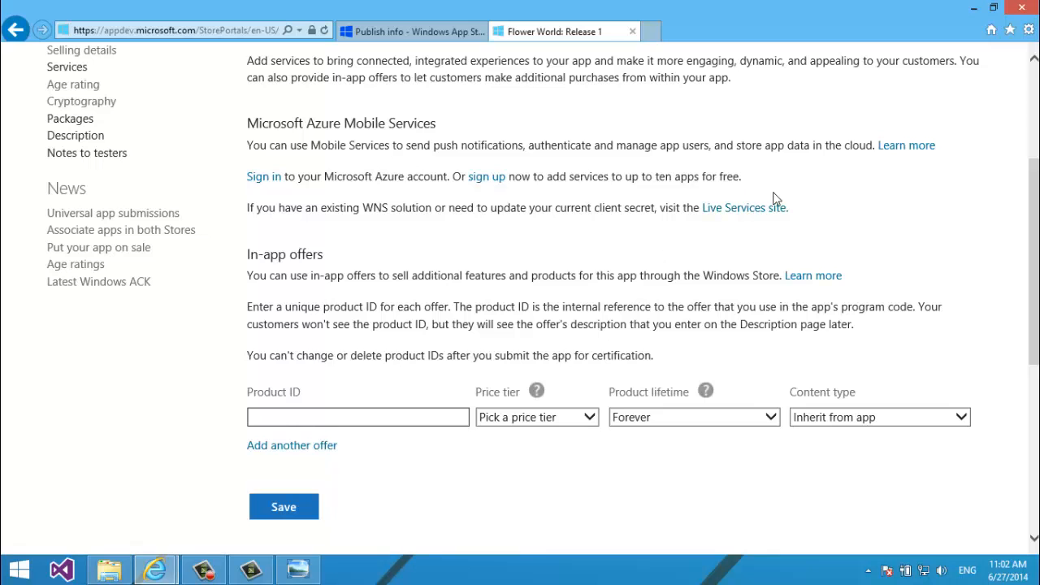
pyautogui.scroll(1, 760, 217)
pyautogui.scroll(-1, 756, 221)
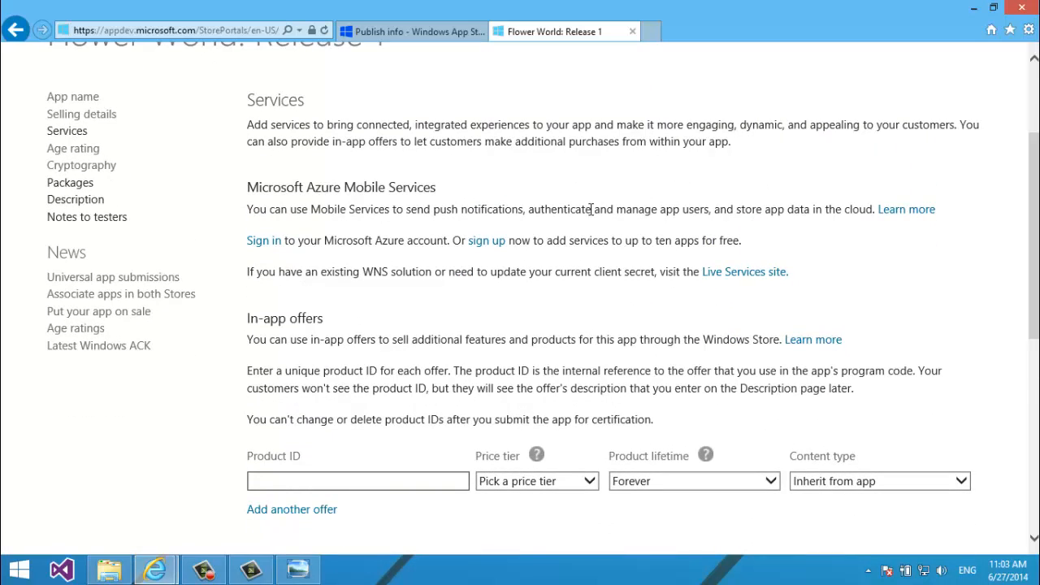
# Open the Live Services site from the Services section and bring up the application identity values
pyautogui.click(756, 280)
pyautogui.click(586, 30)
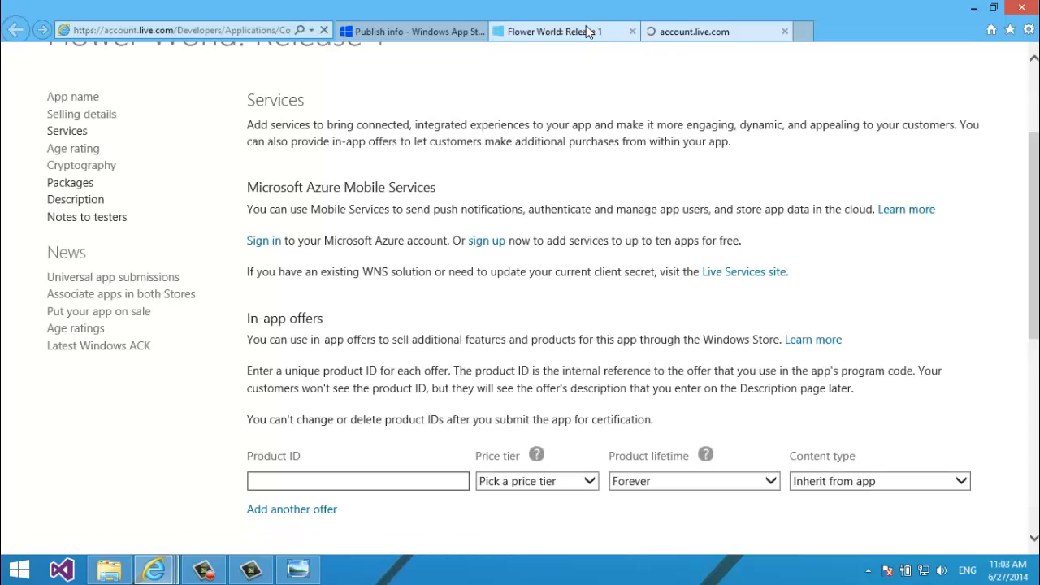
pyautogui.click(669, 31)
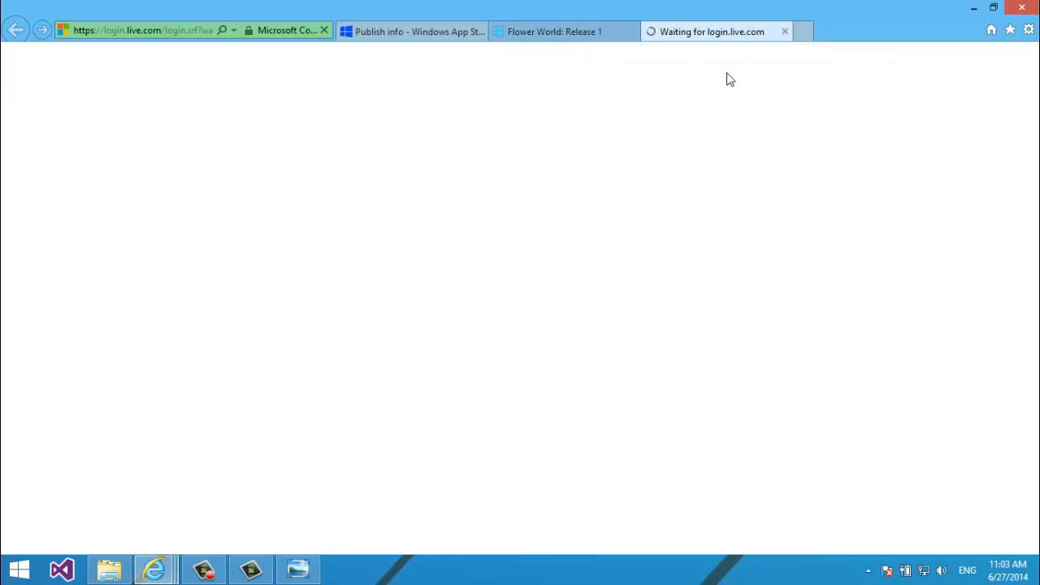
pyautogui.click(551, 41)
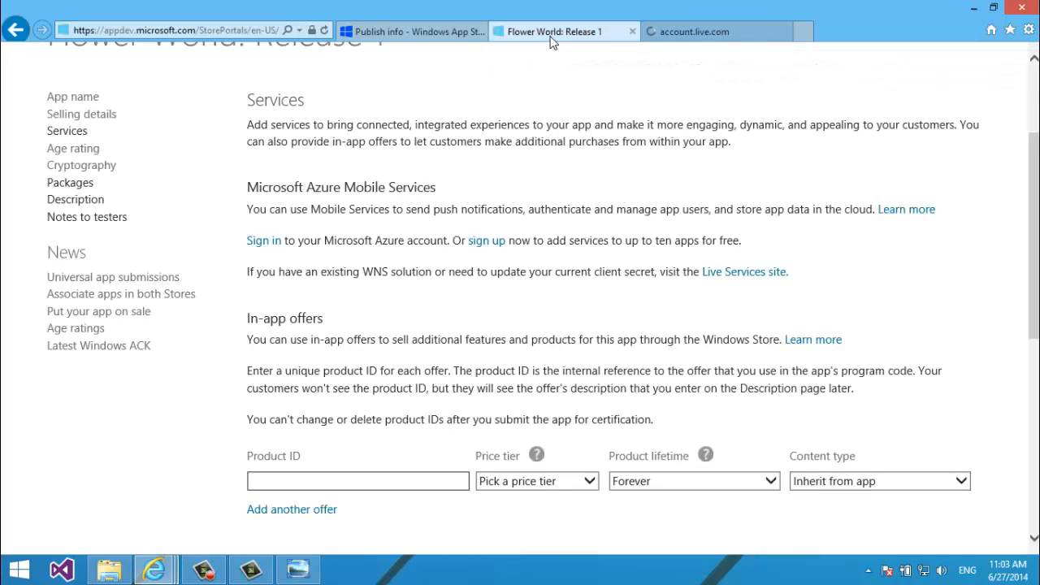
pyautogui.click(680, 32)
pyautogui.scroll(-5, 651, 166)
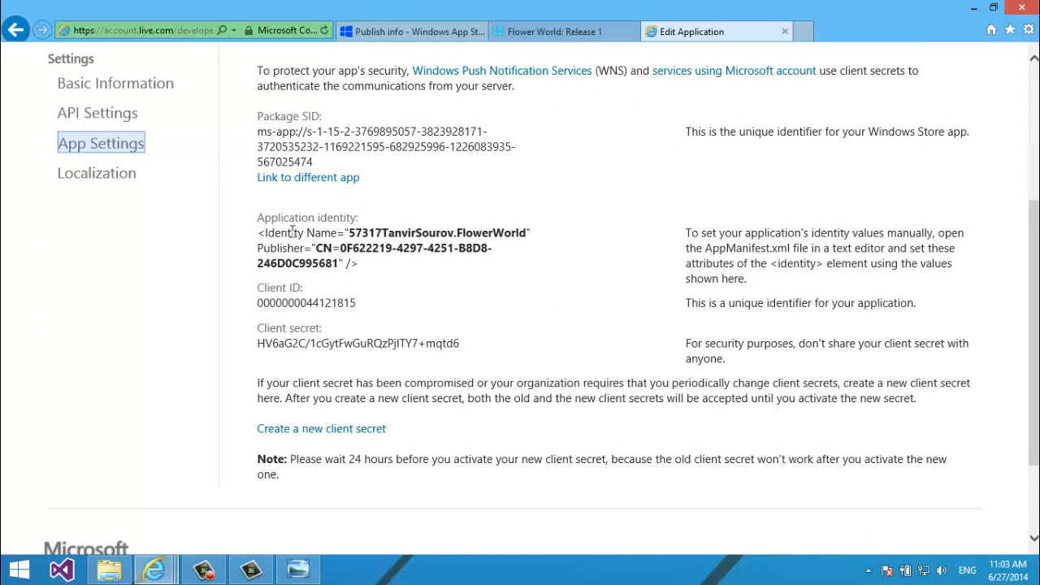
# Copy the identity name from the application identity into the App Identity field of the store association form
pyautogui.moveTo(266, 231); pyautogui.dragTo(336, 234)
pyautogui.moveTo(348, 232); pyautogui.dragTo(528, 233)
pyautogui.hotkey('ctrl', 'c')
pyautogui.click(561, 30)
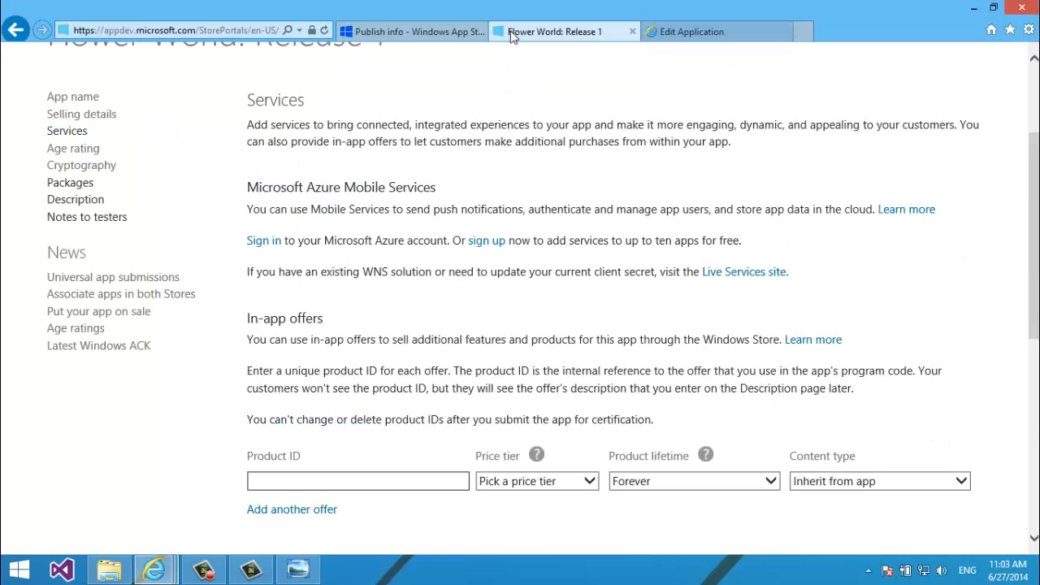
pyautogui.click(411, 35)
pyautogui.click(481, 248)
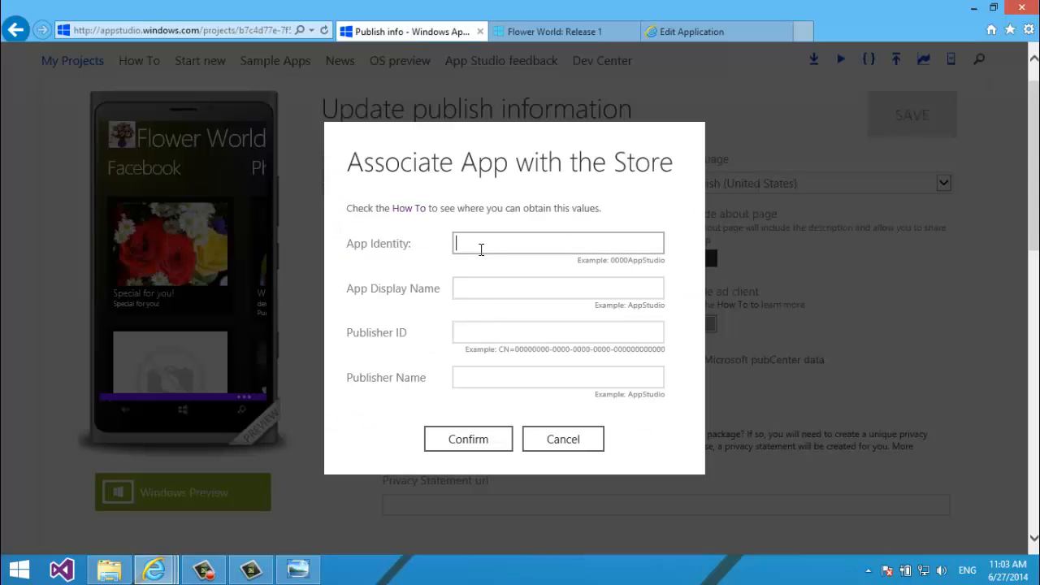
pyautogui.hotkey('ctrl', 'v')
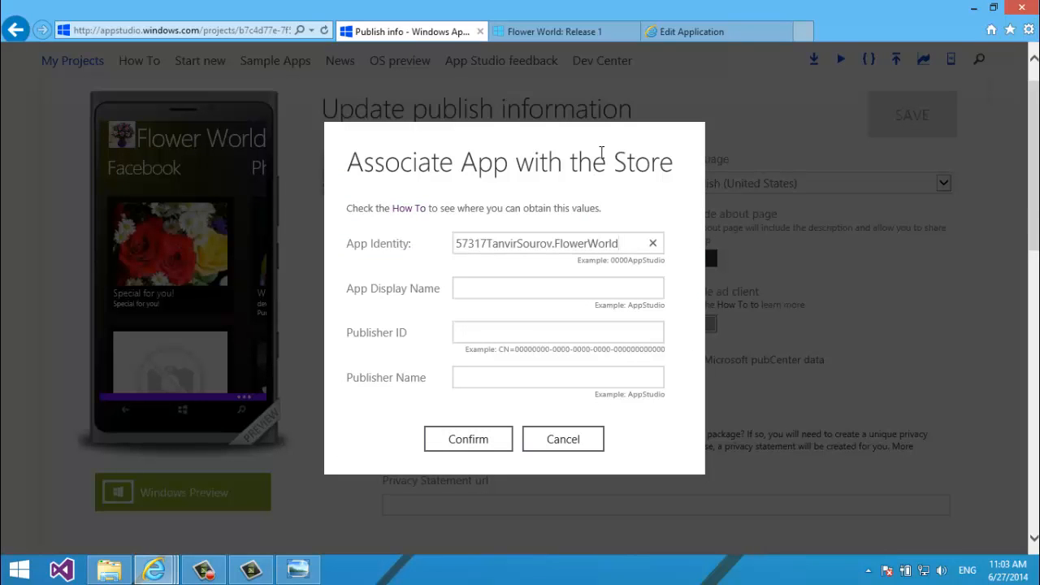
# Copy the publisher's CN value from the application identity into the Publisher ID field of the store association form
pyautogui.click(656, 34)
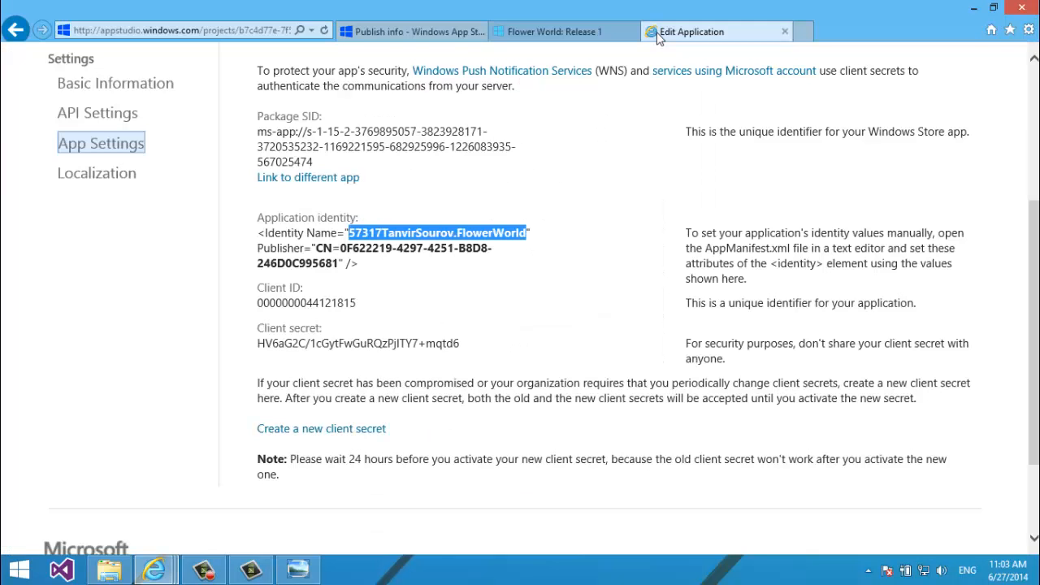
pyautogui.moveTo(285, 263); pyautogui.dragTo(340, 263)
pyautogui.click(318, 248)
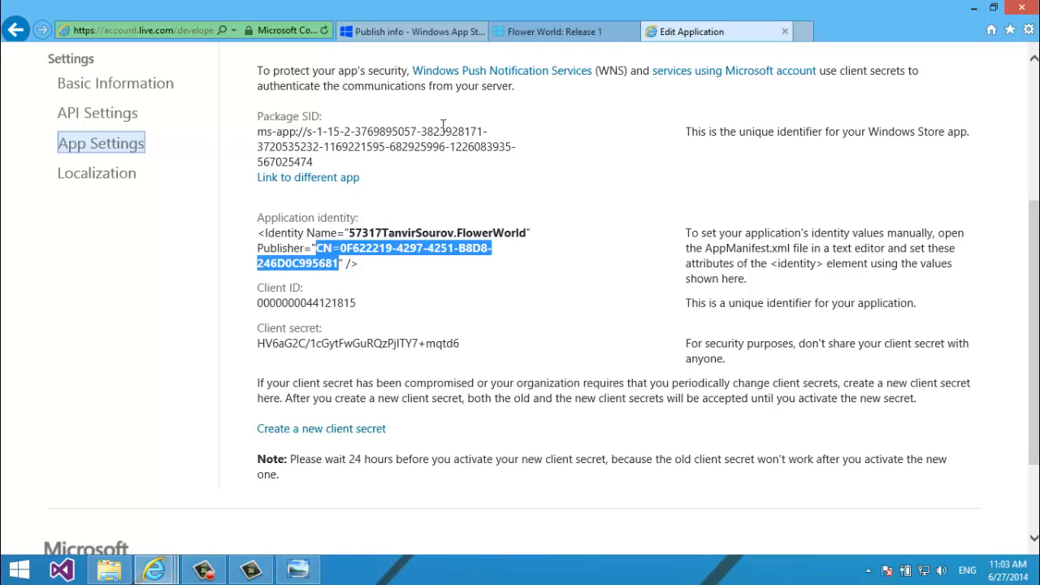
pyautogui.click(438, 31)
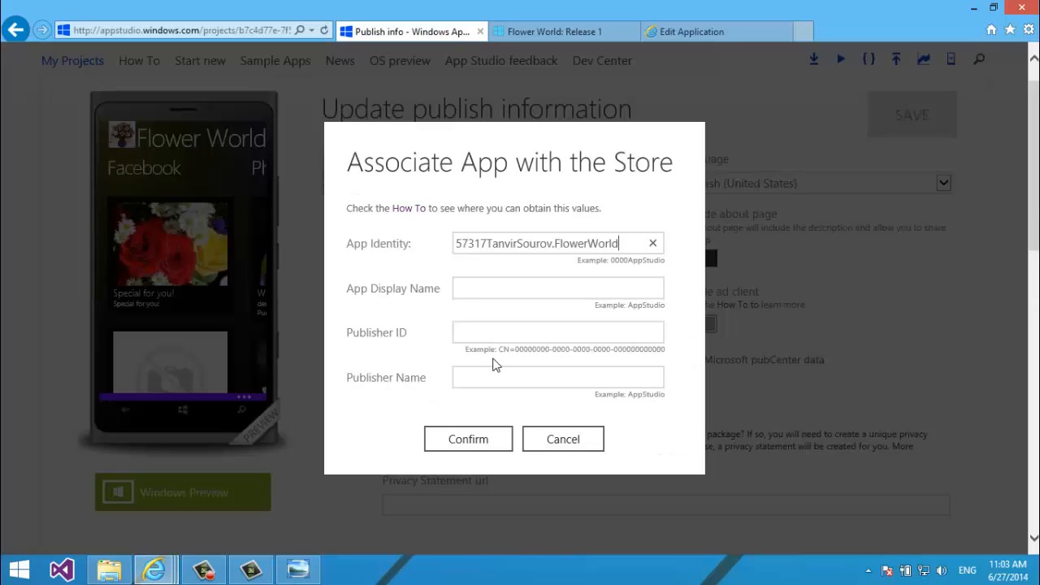
pyautogui.click(491, 330)
pyautogui.hotkey('ctrl', 'v')
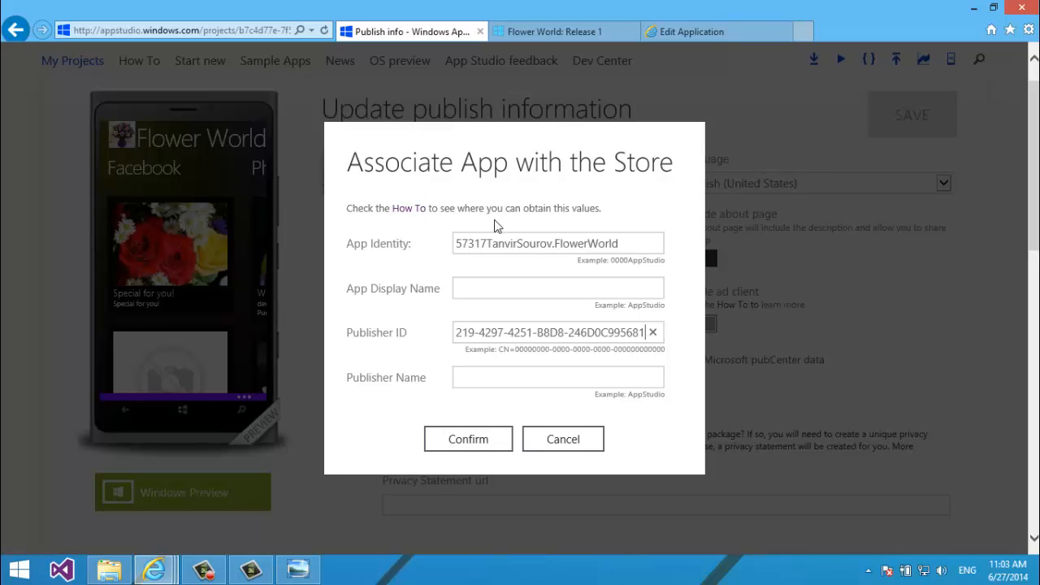
# Set the app display name to "Flower World", enter the publisher name, and confirm the store association
pyautogui.click(504, 289)
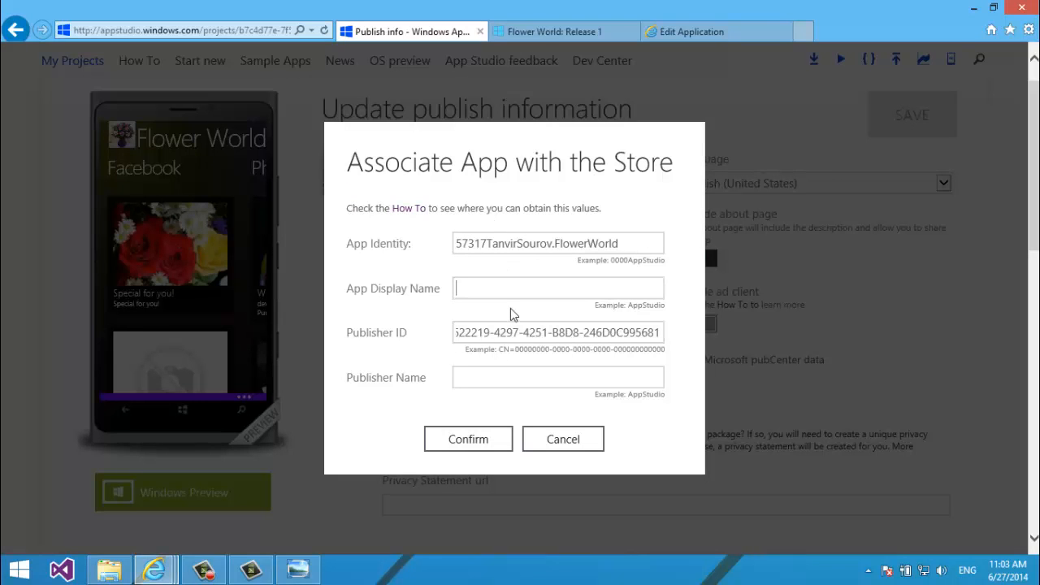
pyautogui.click(555, 32)
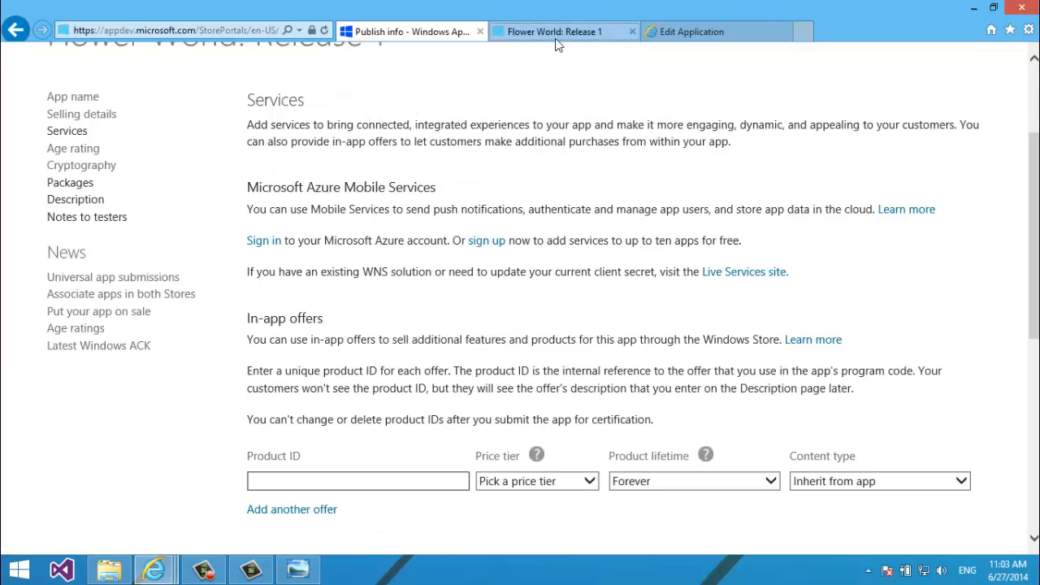
pyautogui.scroll(2, 615, 189)
pyautogui.scroll(-1, 666, 142)
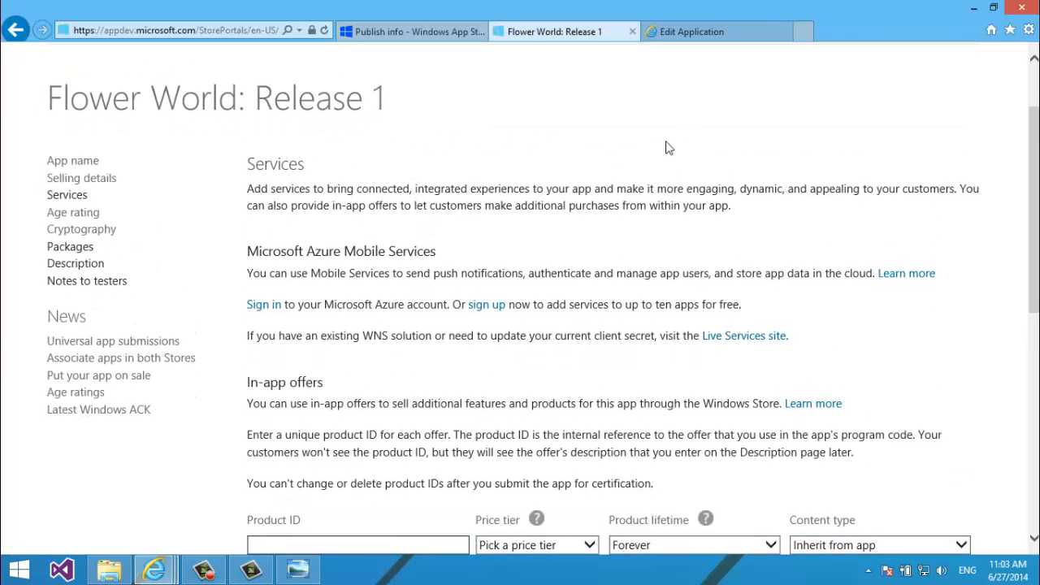
pyautogui.click(369, 35)
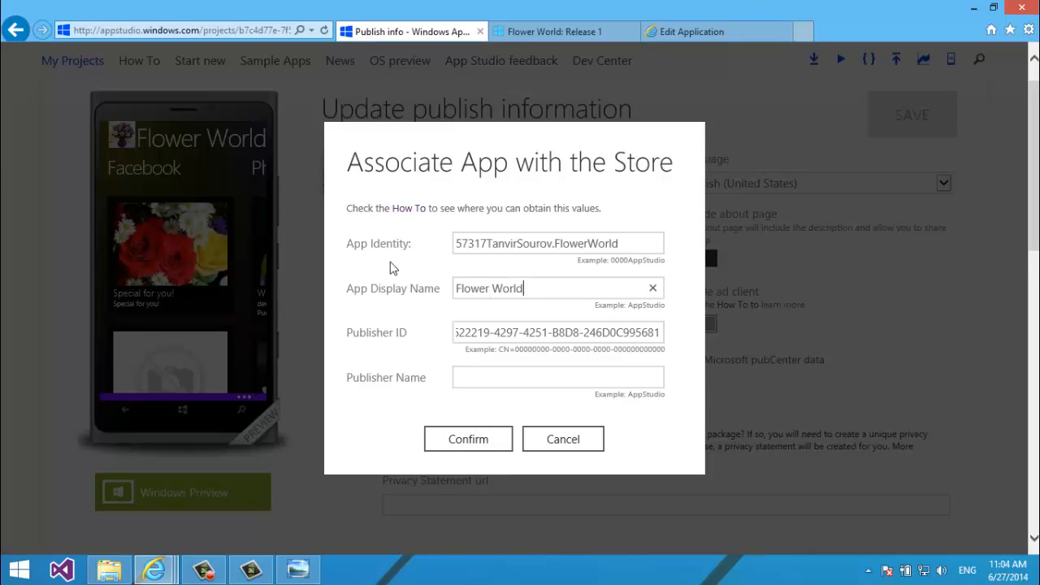
pyautogui.press('Tab')
pyautogui.press('Tab')
pyautogui.write('Ta')
pyautogui.click(468, 439)
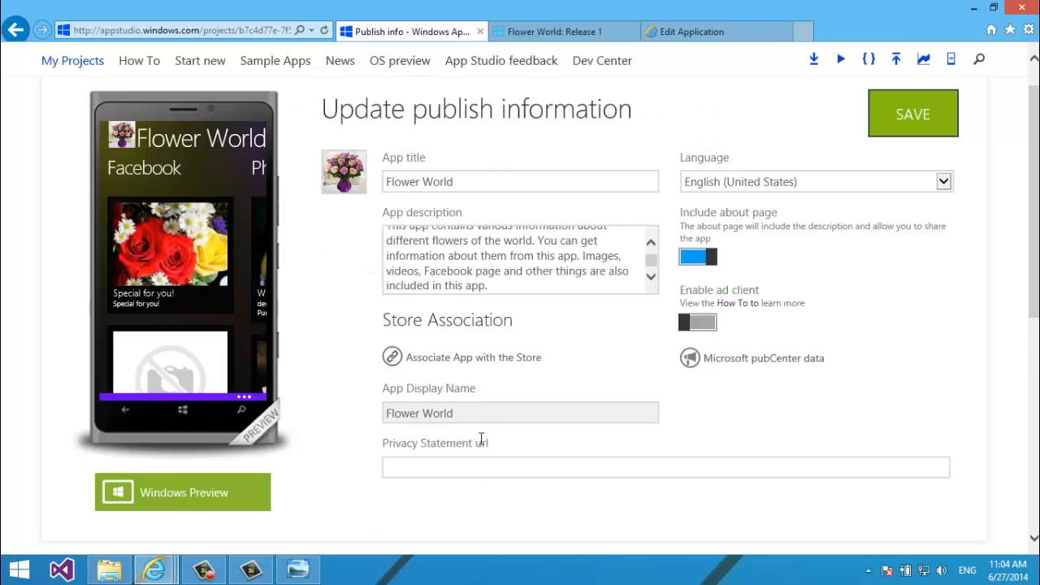
# Save the updated publish information and finish editing the app to reach its summary page
pyautogui.scroll(-5, 1014, 199)
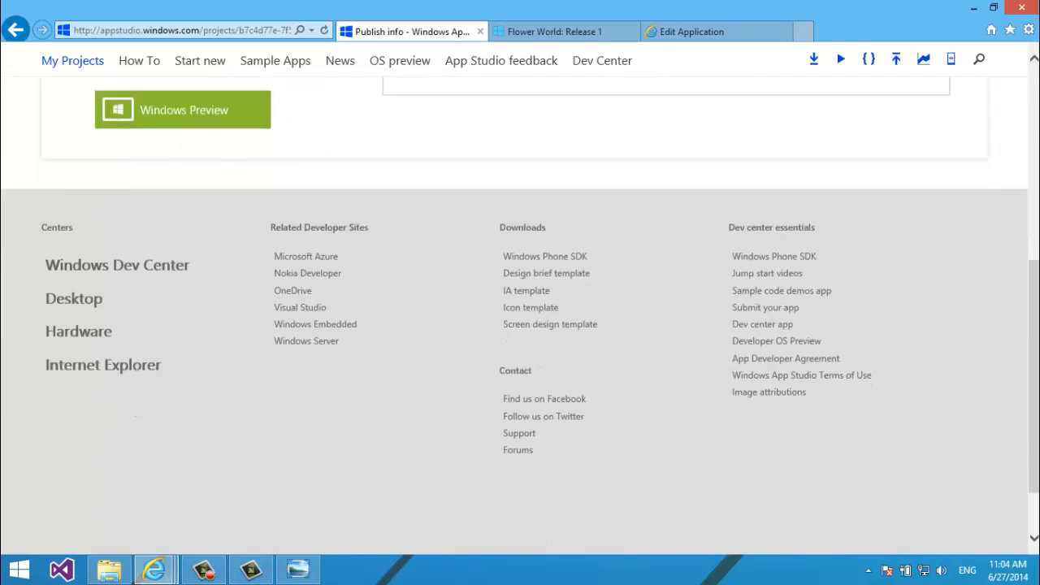
pyautogui.scroll(6, 1015, 200)
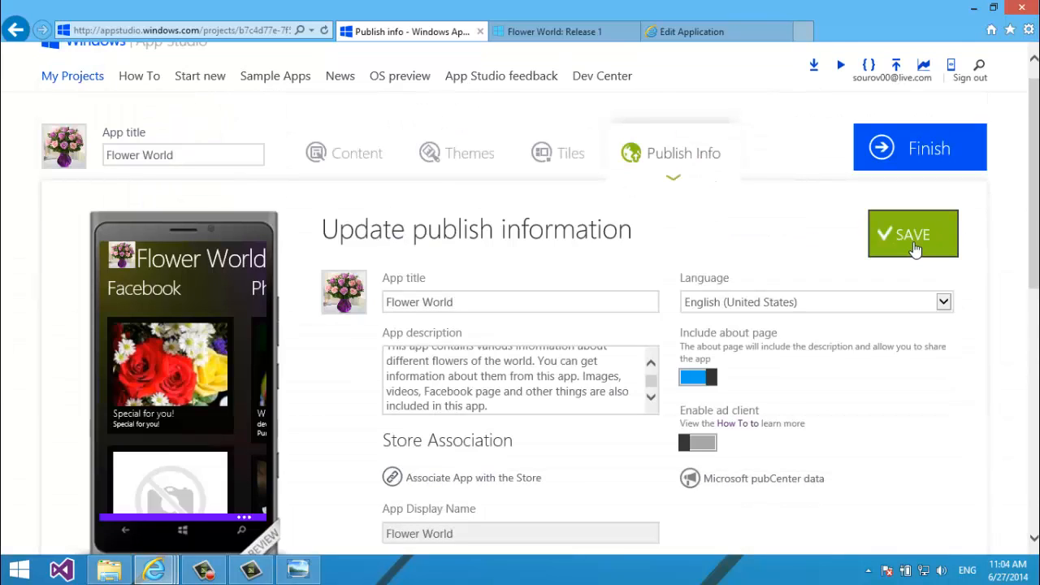
pyautogui.click(914, 248)
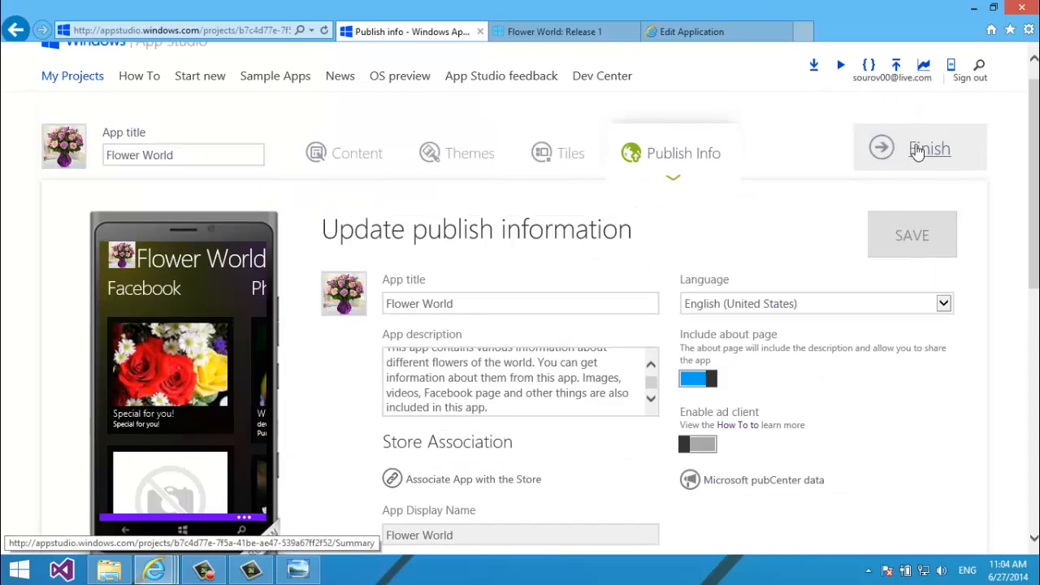
pyautogui.click(908, 161)
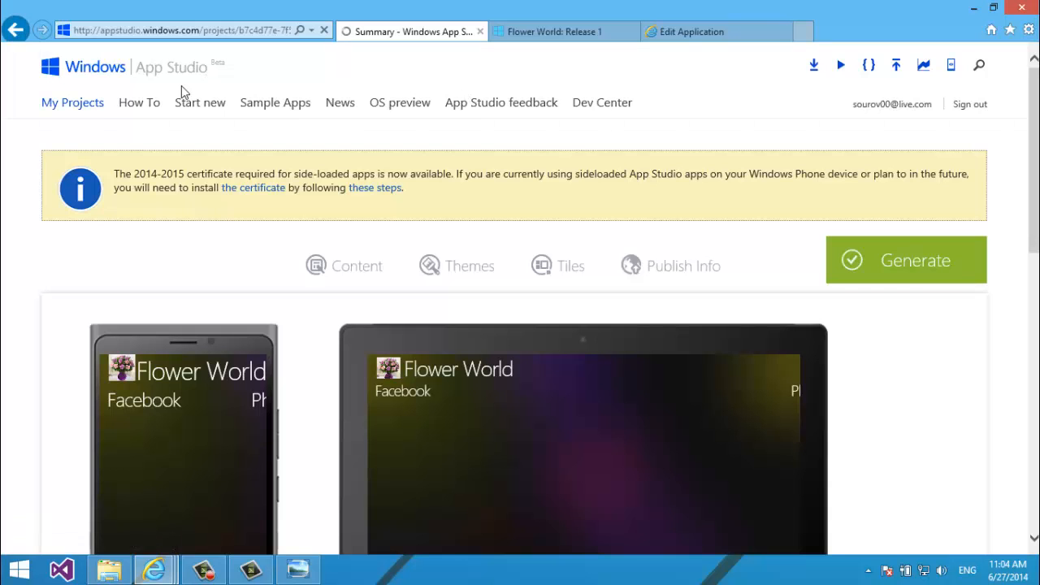
# Return to the publish information page and review the store association and privacy statement fields
pyautogui.click(648, 276)
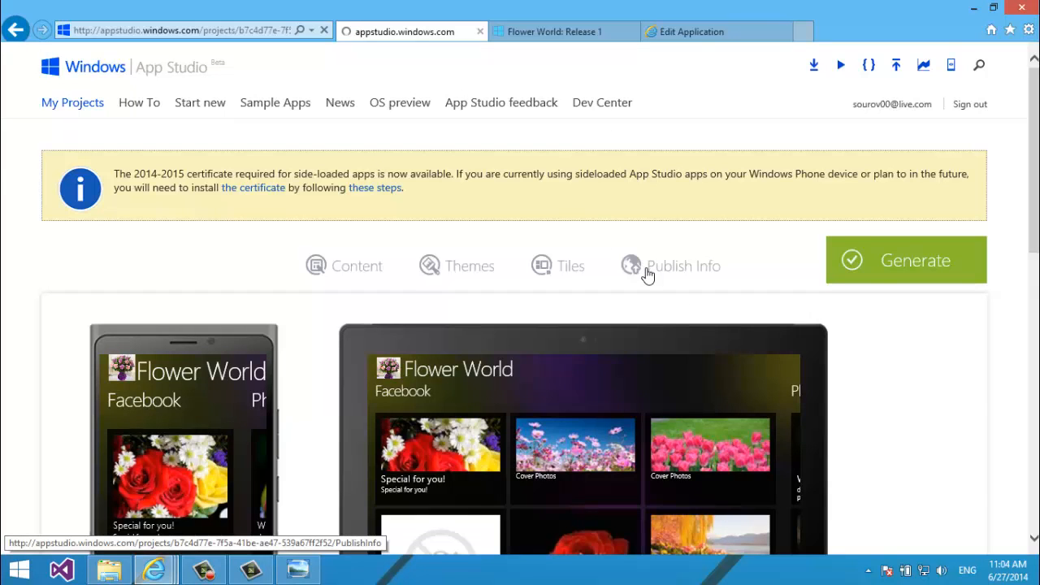
pyautogui.scroll(-2, 648, 276)
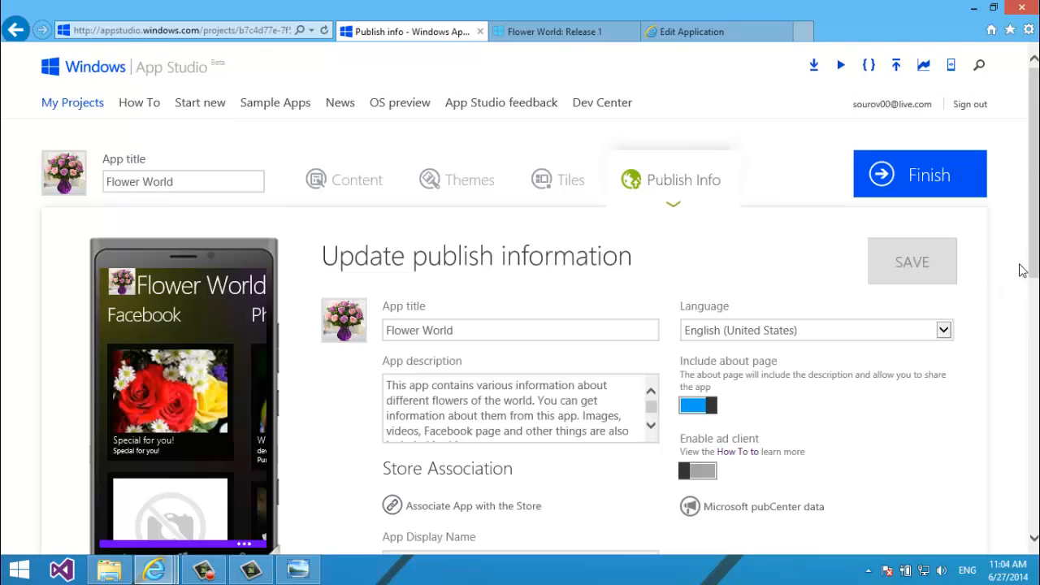
pyautogui.scroll(-4, 520, 316)
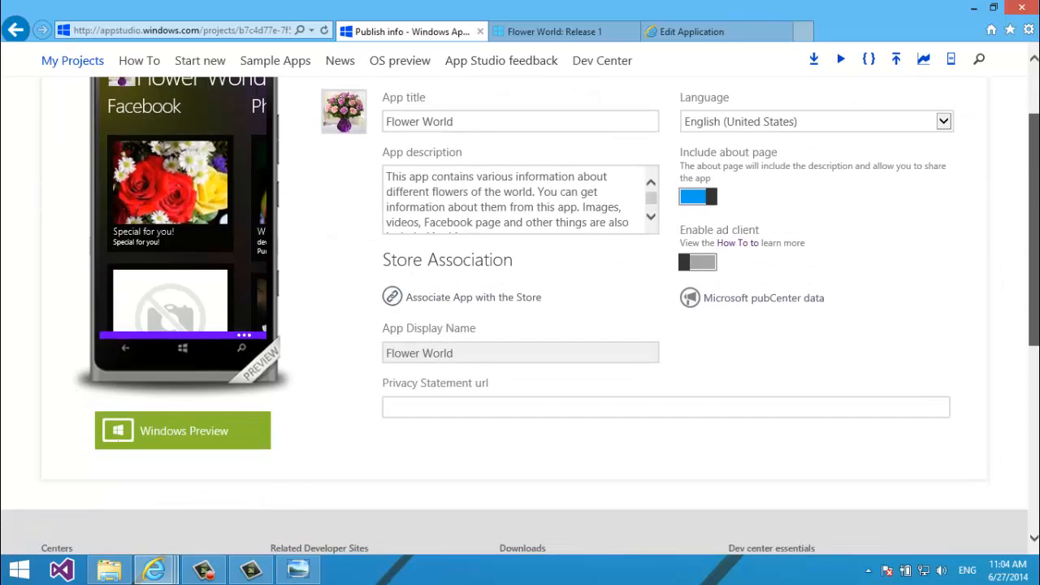
pyautogui.scroll(2, 1031, 282)
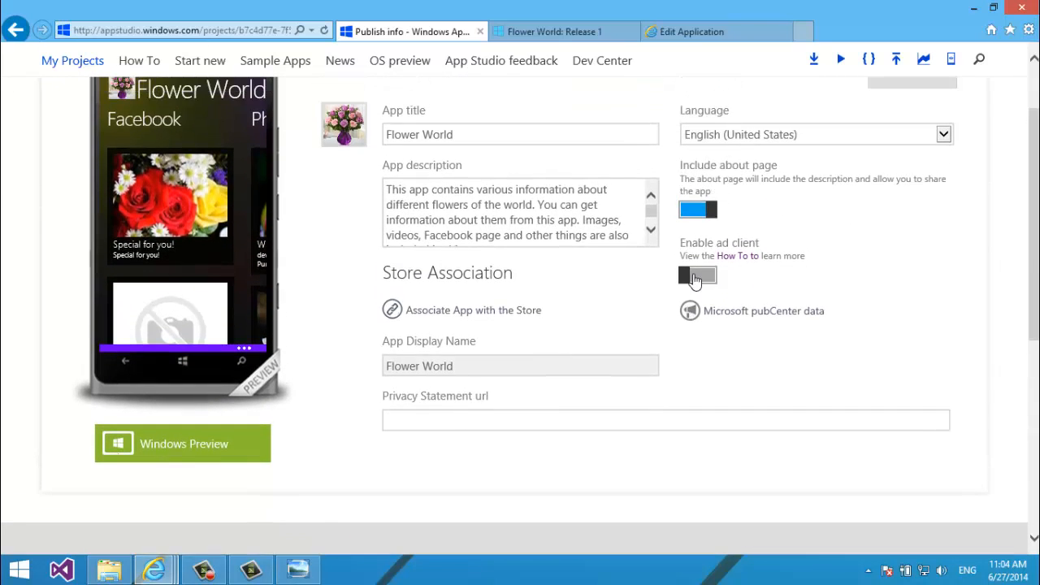
pyautogui.click(696, 277)
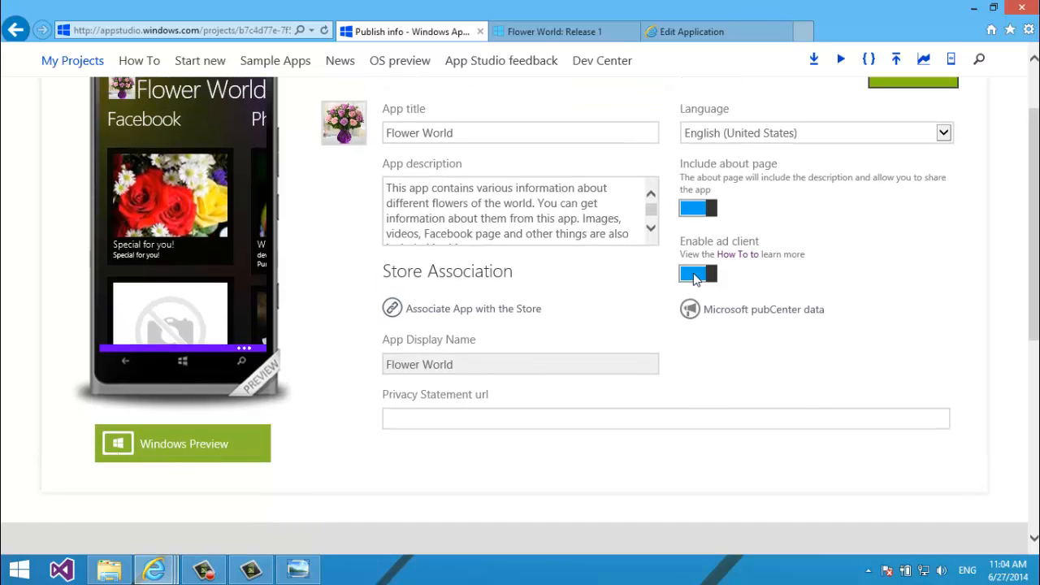
pyautogui.click(696, 277)
# Save the publish information, finish editing the app, and look over the phone and tablet previews on its summary page
pyautogui.scroll(2, 521, 317)
pyautogui.click(902, 271)
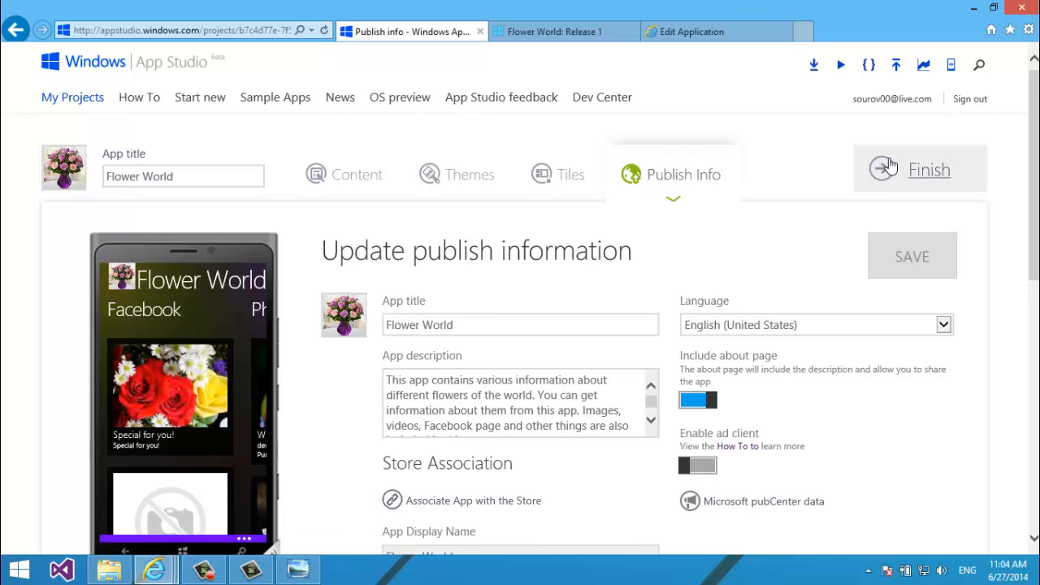
pyautogui.click(892, 166)
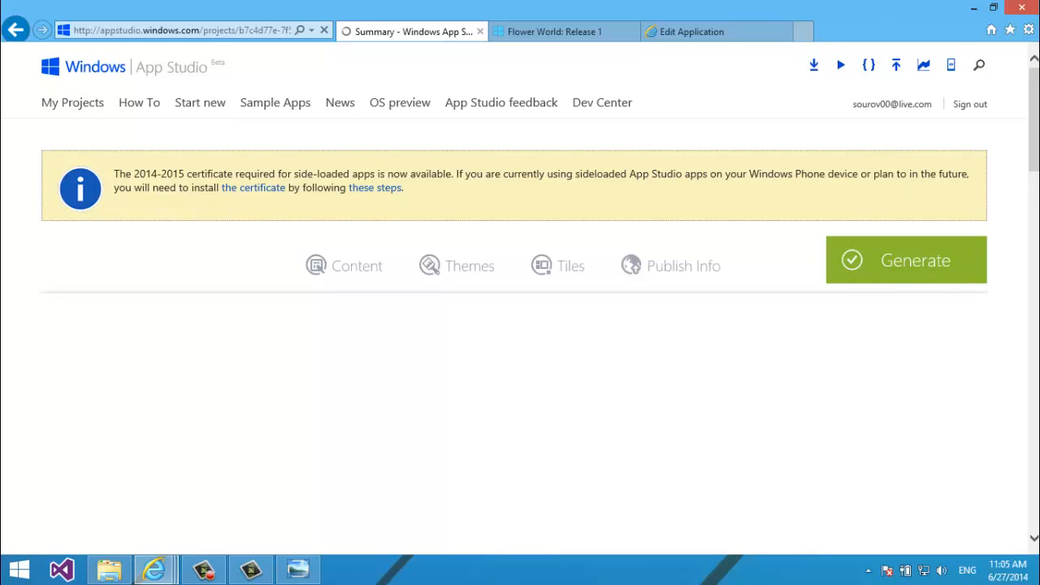
pyautogui.scroll(-3, 521, 325)
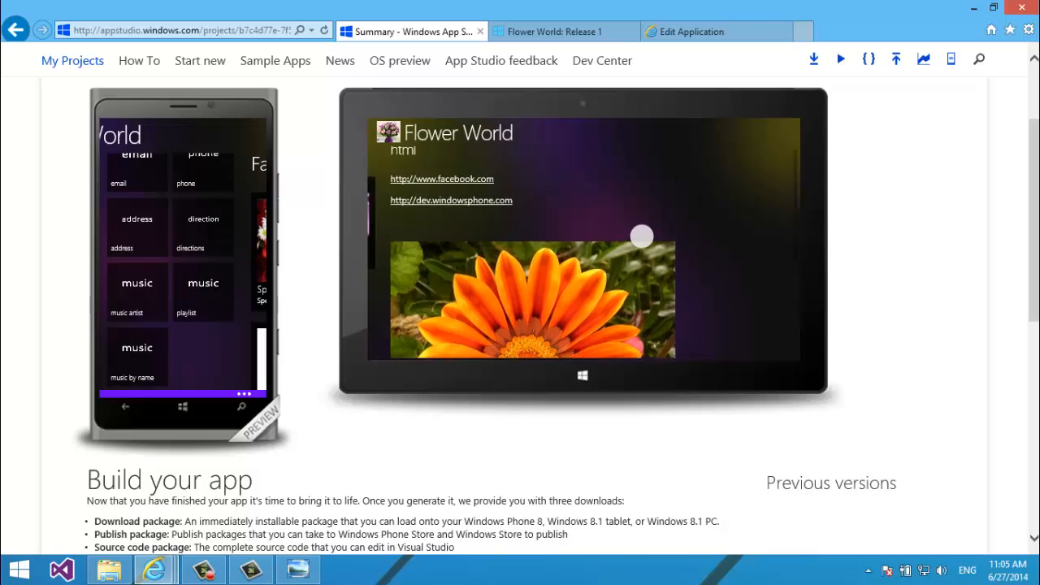
pyautogui.moveTo(1034, 185); pyautogui.dragTo(1021, 132)
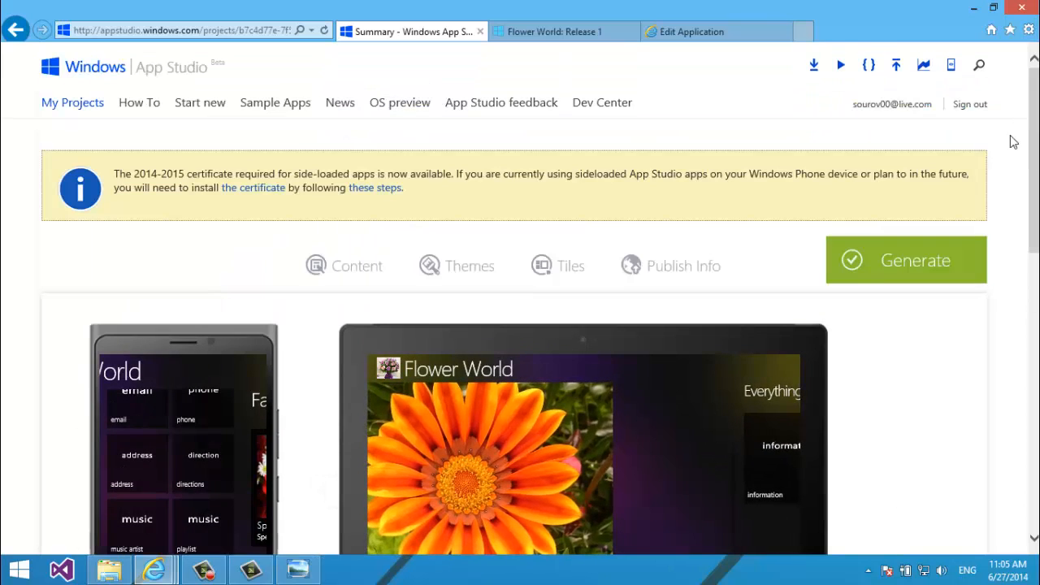
# Generate the app for Windows Phone 8.1 and Windows 8.1 with both publish packages and installable packages enabled
pyautogui.click(883, 261)
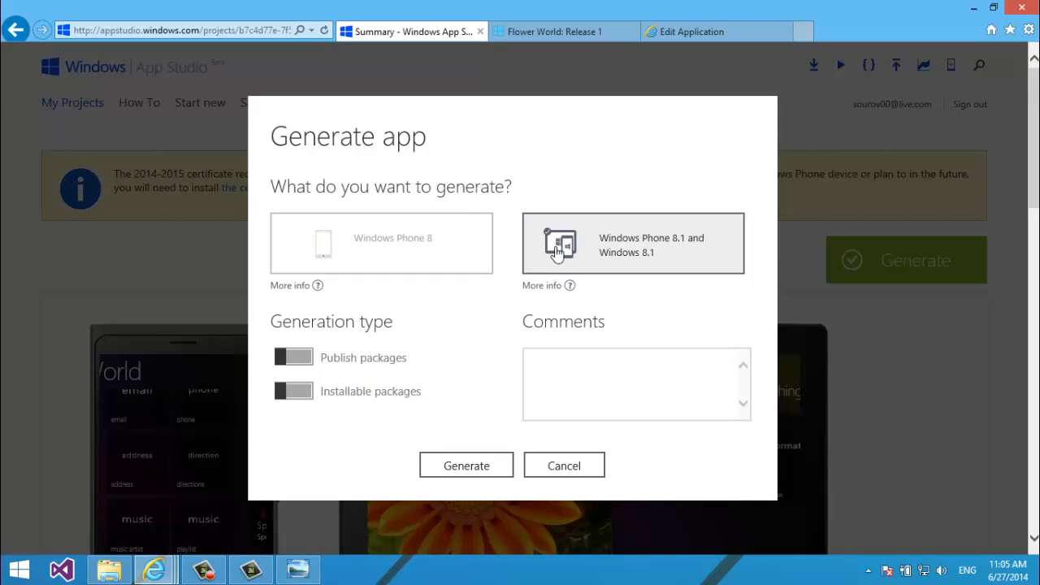
pyautogui.click(405, 243)
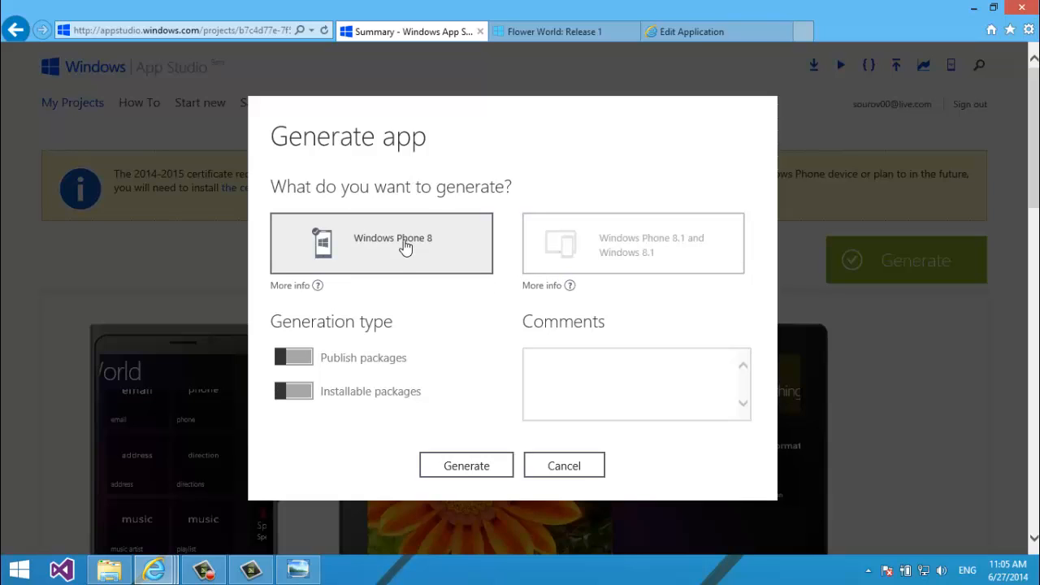
pyautogui.click(647, 254)
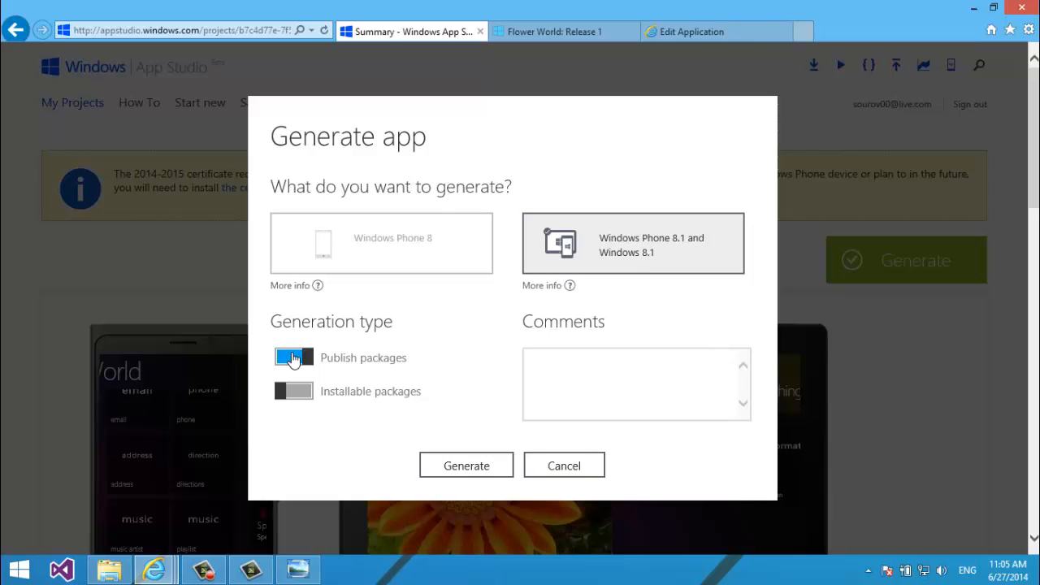
pyautogui.click(303, 397)
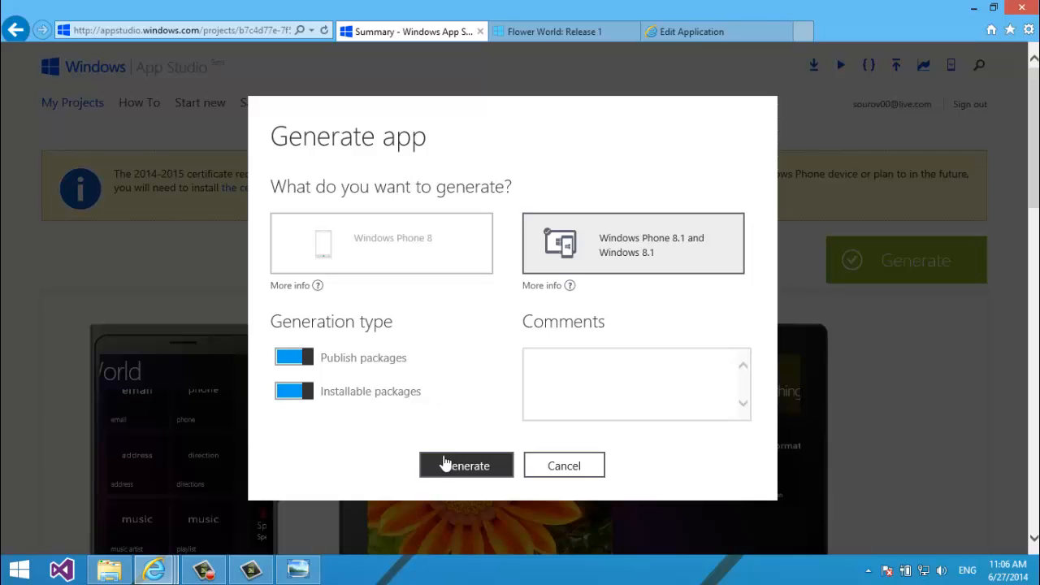
pyautogui.click(277, 394)
pyautogui.click(334, 406)
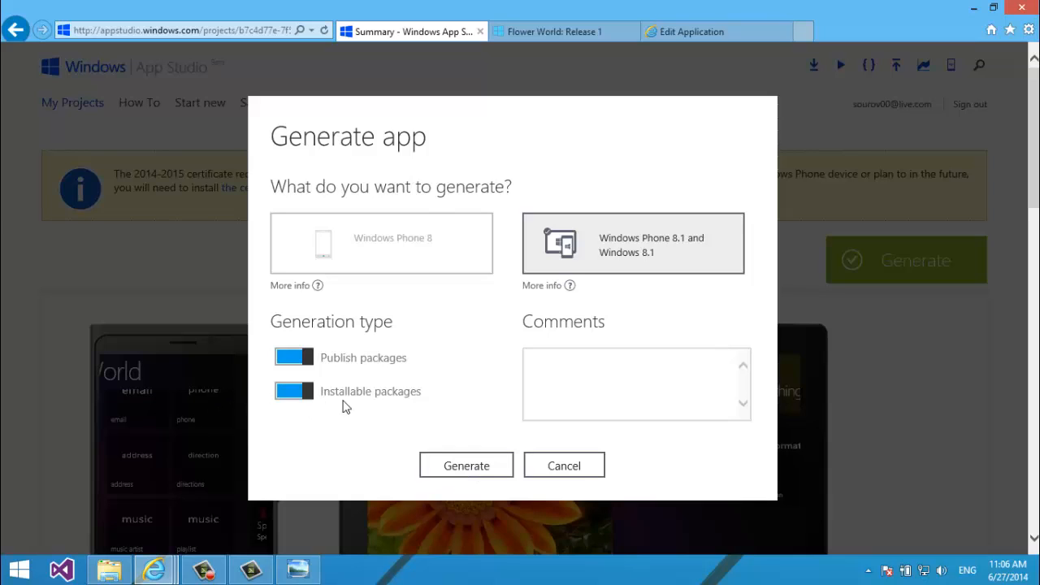
pyautogui.click(435, 462)
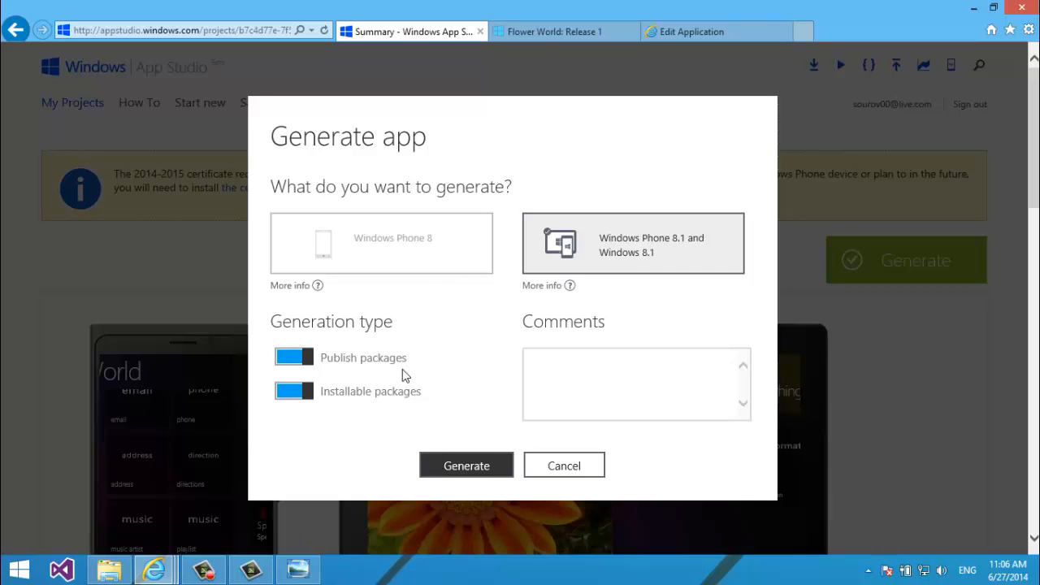
pyautogui.press('Return')
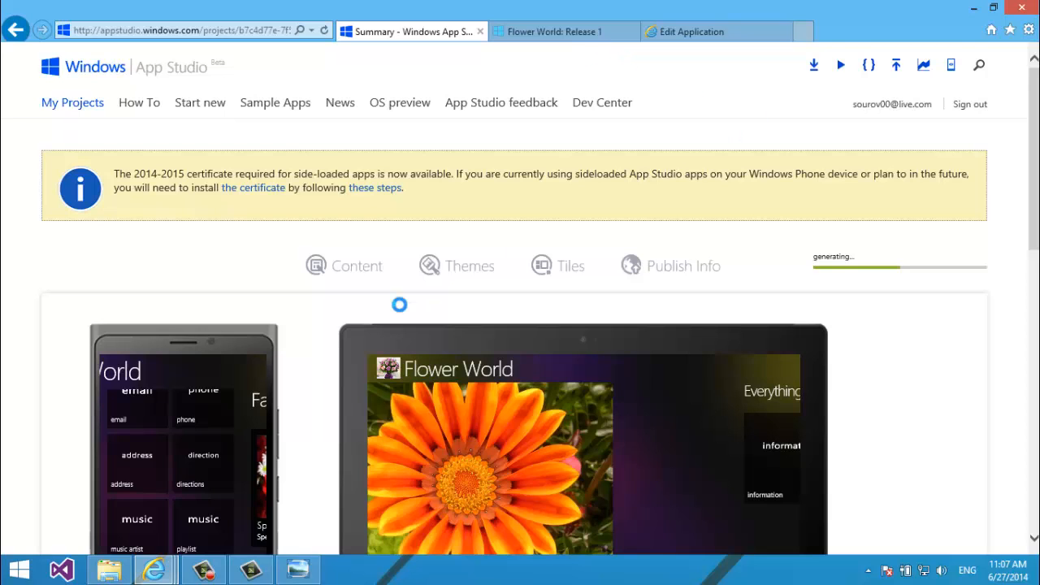
# Close the open picture window and the Flower World release and Edit Application pages, keeping only the app summary page
pyautogui.scroll(-3, 283, 439)
pyautogui.rightClick(296, 566)
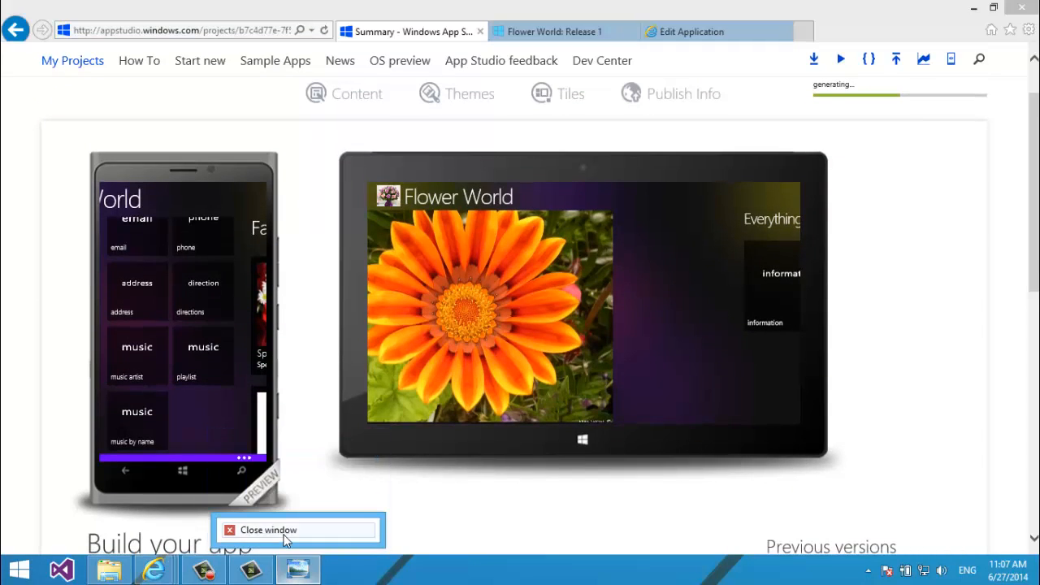
pyautogui.click(285, 527)
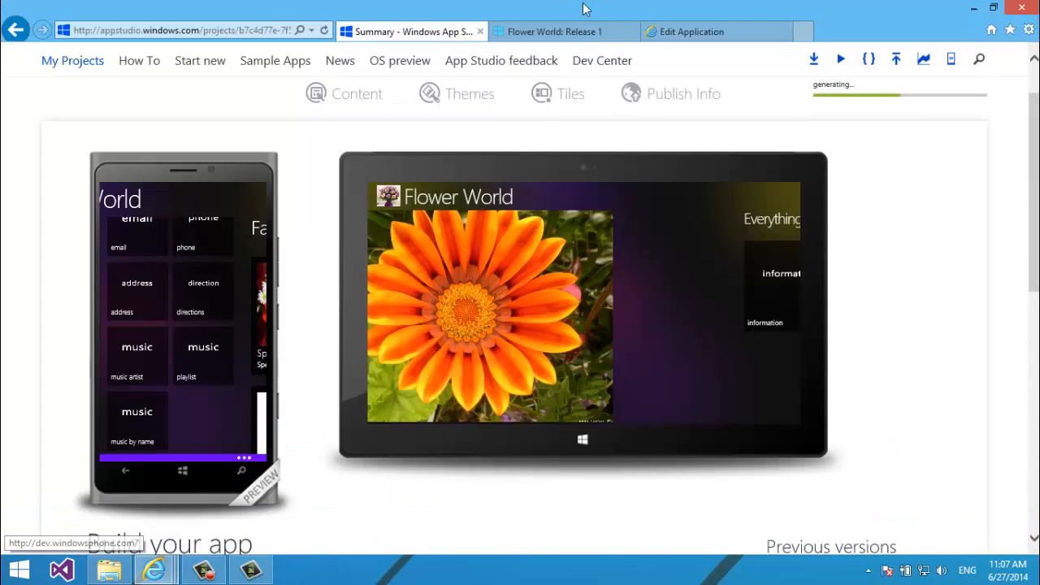
pyautogui.click(591, 32)
pyautogui.click(632, 31)
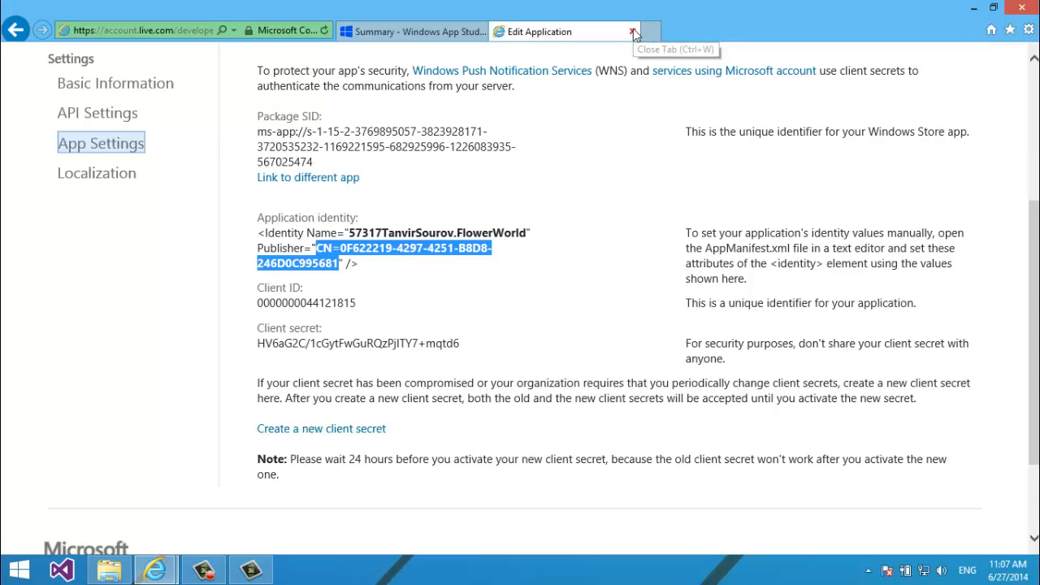
pyautogui.click(633, 30)
pyautogui.moveTo(1034, 155); pyautogui.dragTo(999, 221)
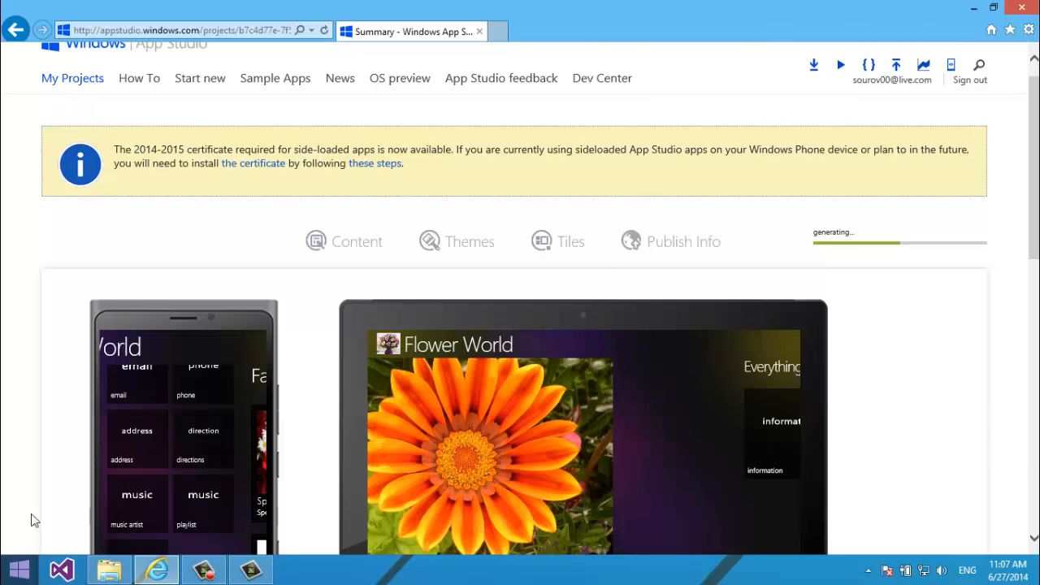
# In File Explorer, create a folder named APP_Codes_Packages inside App_Studio_Tutorials and open it
pyautogui.click(114, 569)
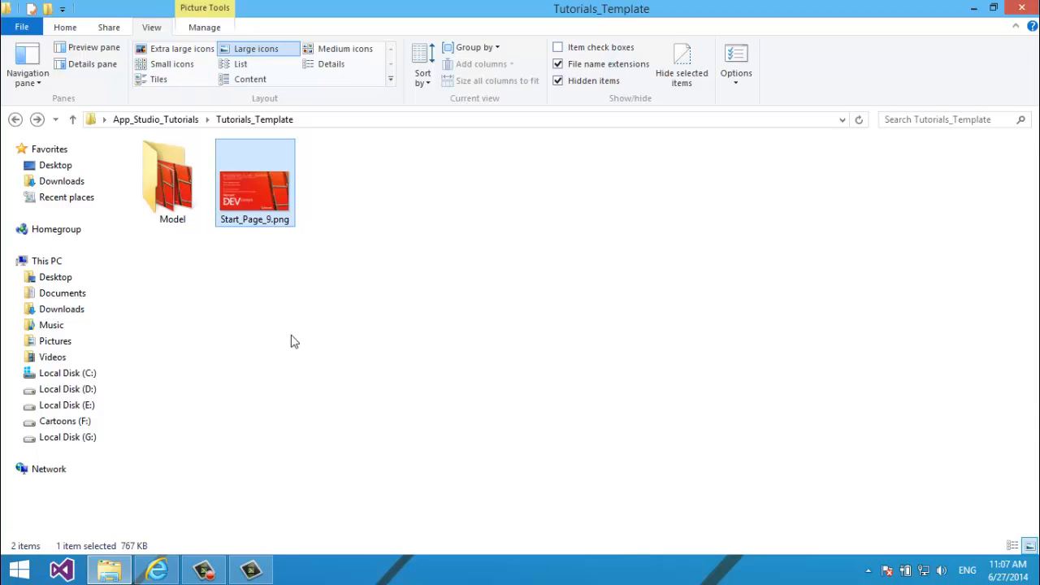
pyautogui.click(309, 374)
pyautogui.press('BackSpace')
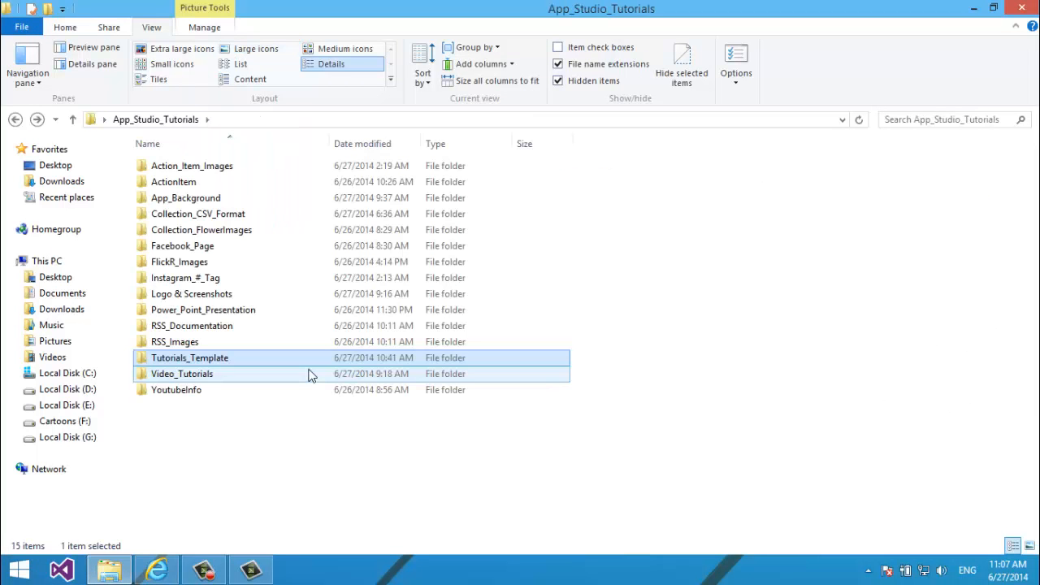
pyautogui.rightClick(237, 502)
pyautogui.moveTo(314, 465)
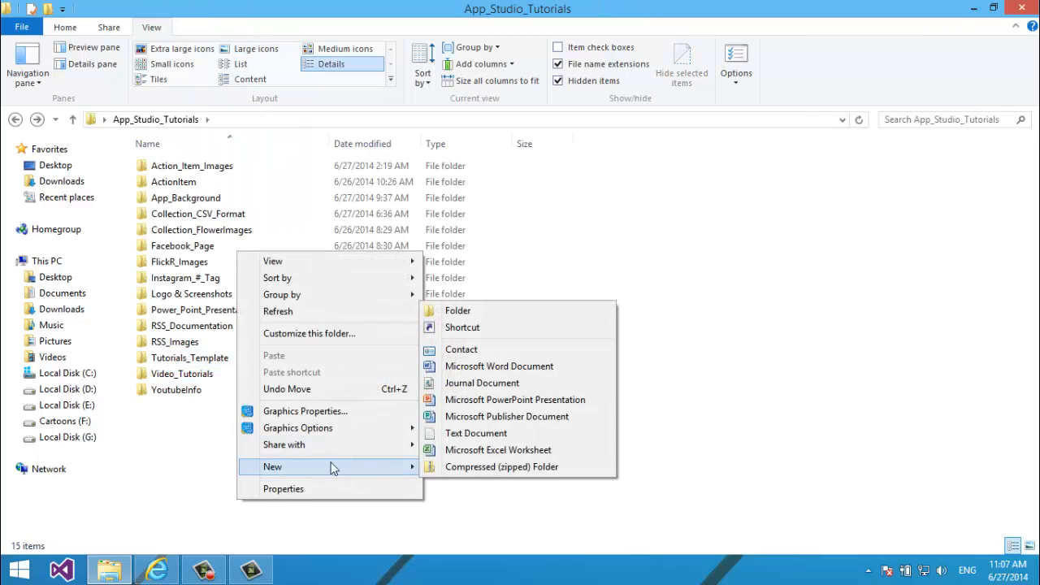
pyautogui.click(512, 317)
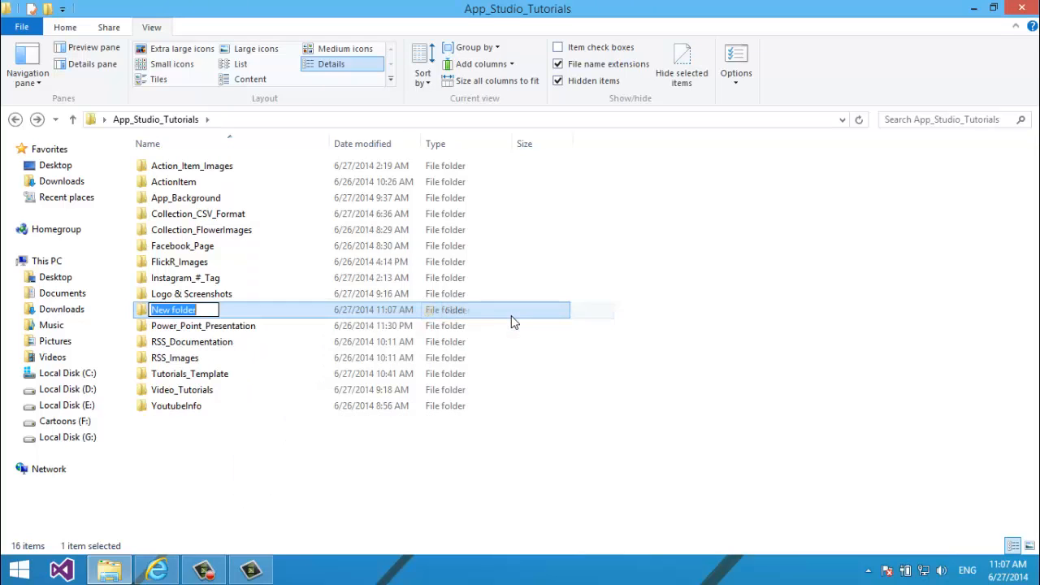
pyautogui.write('APP')
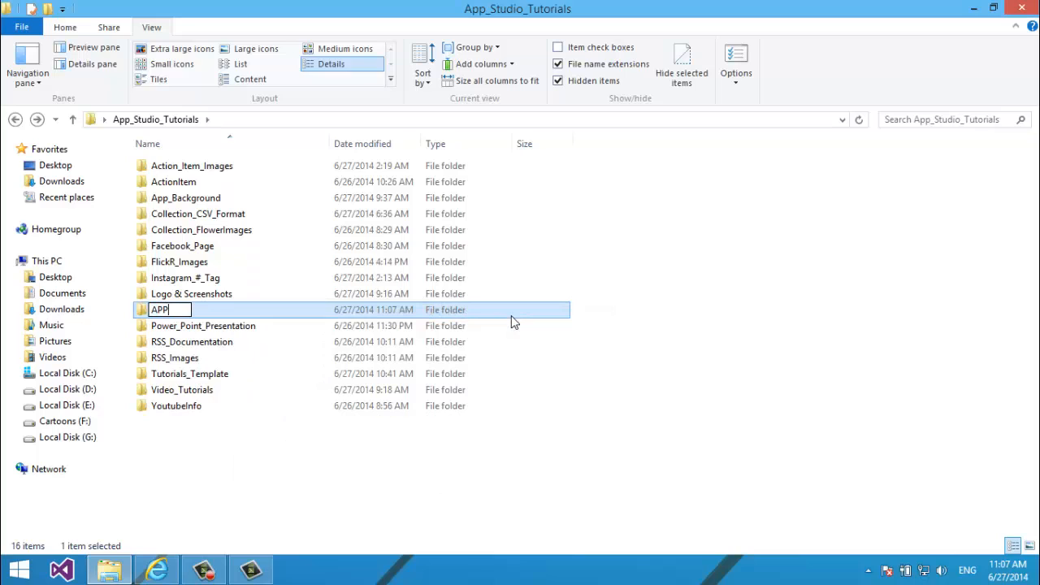
pyautogui.write('_Codes_Pakckages')
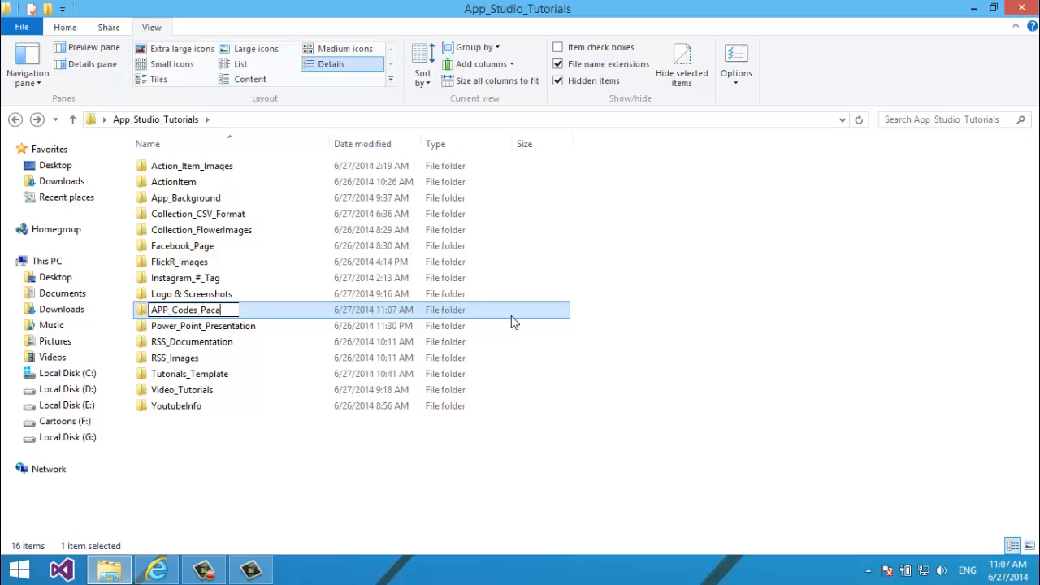
pyautogui.press('Return')
pyautogui.press('Return')
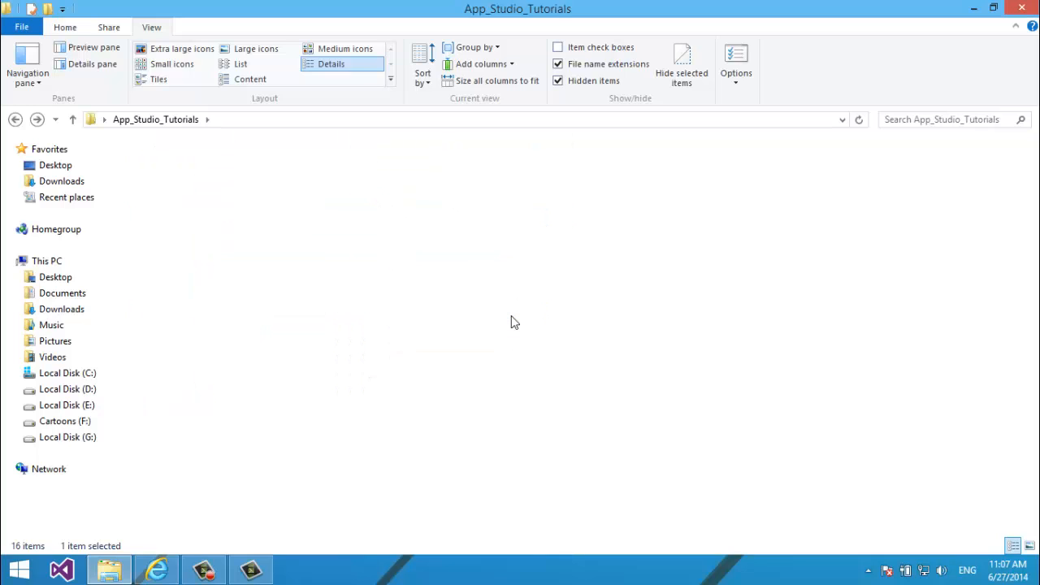
# Switch back to Internet Explorer and monitor the app's generation progress on the summary page
pyautogui.click(156, 570)
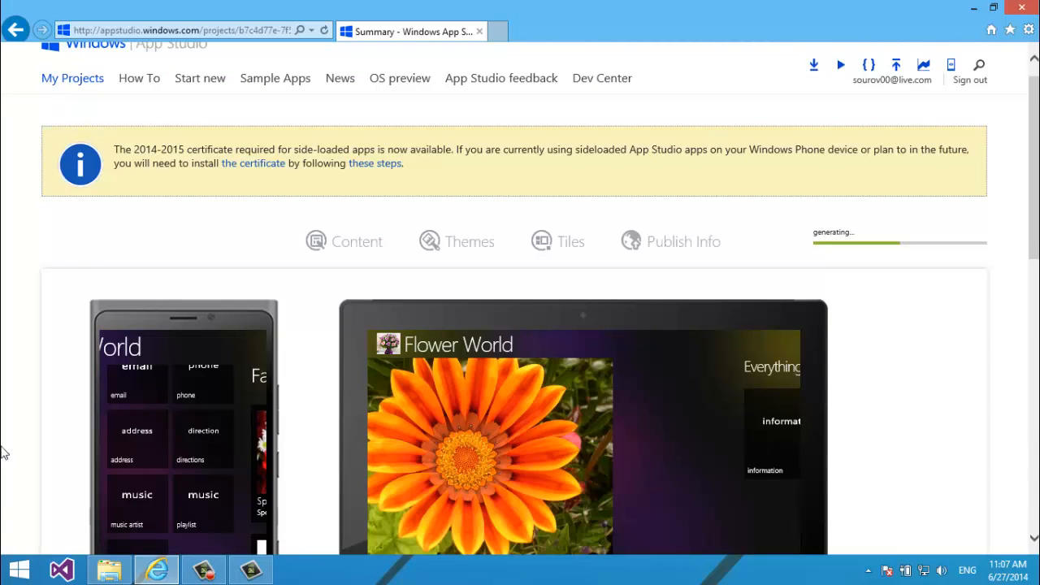
pyautogui.click(99, 574)
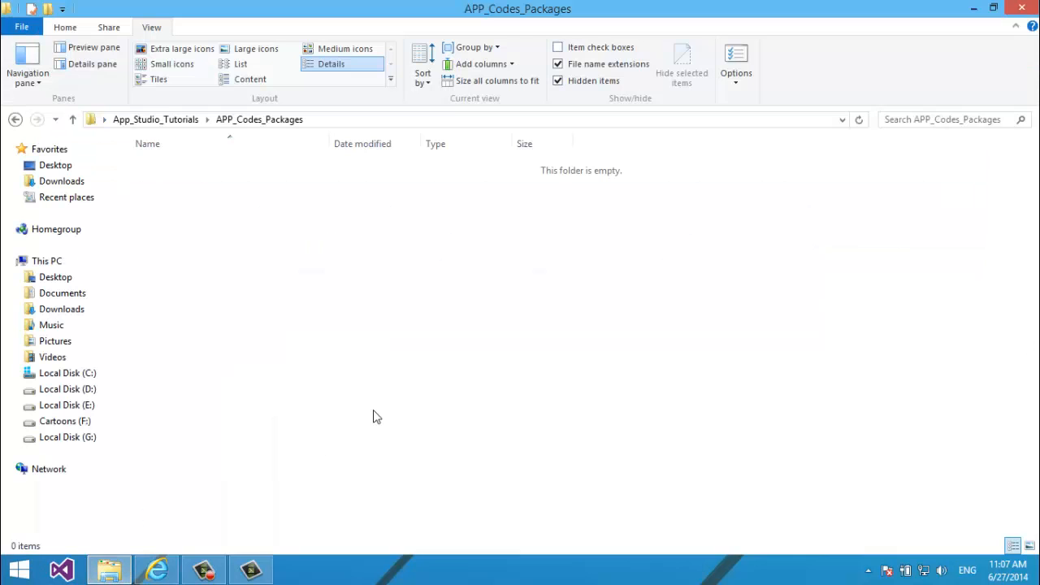
pyautogui.press('BackSpace')
pyautogui.click(163, 565)
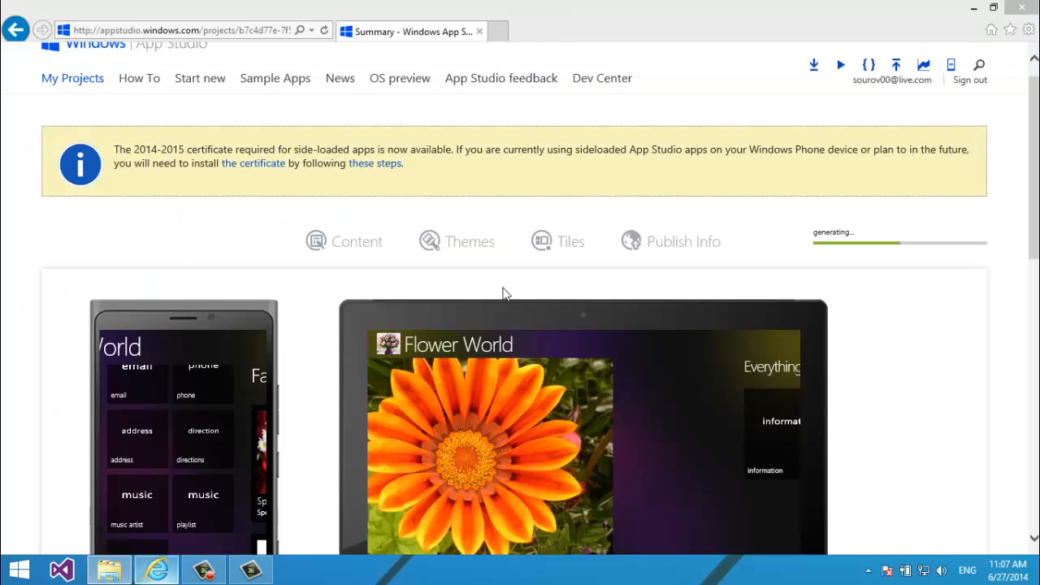
pyautogui.scroll(-2, 647, 304)
pyautogui.scroll(3, 647, 304)
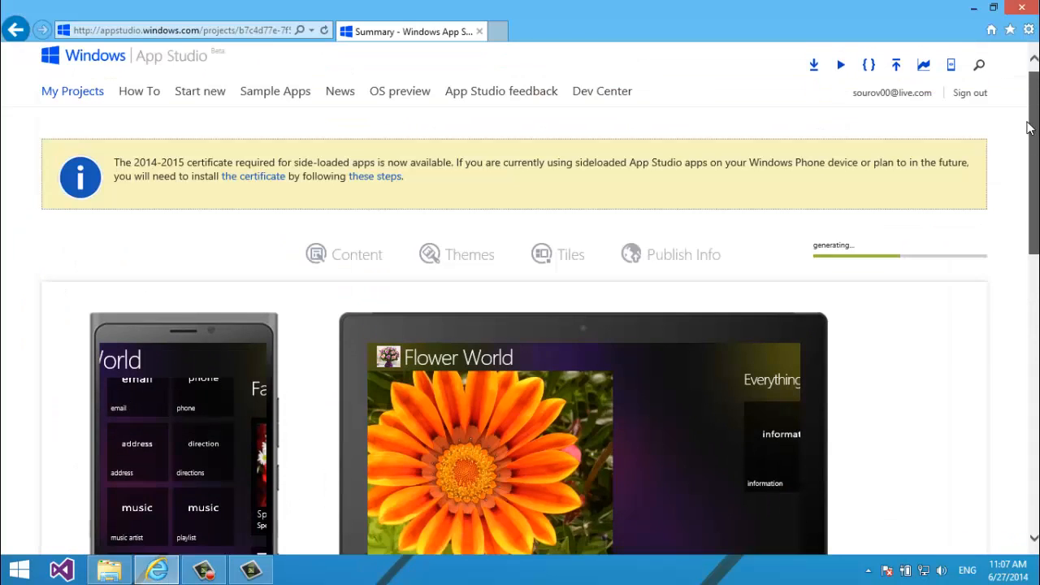
pyautogui.scroll(-2, 647, 304)
pyautogui.scroll(2, 647, 304)
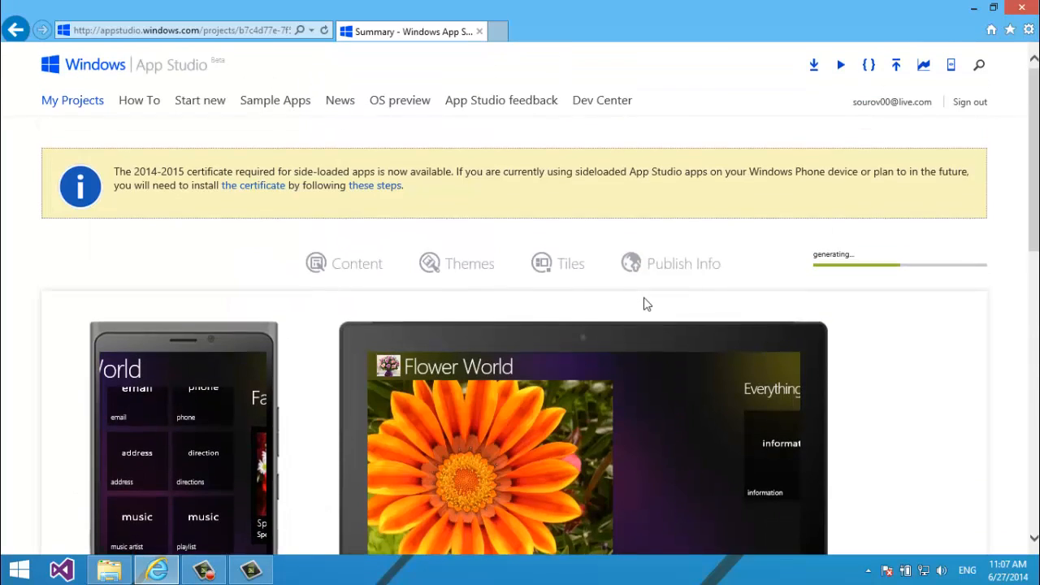
pyautogui.scroll(-2, 647, 304)
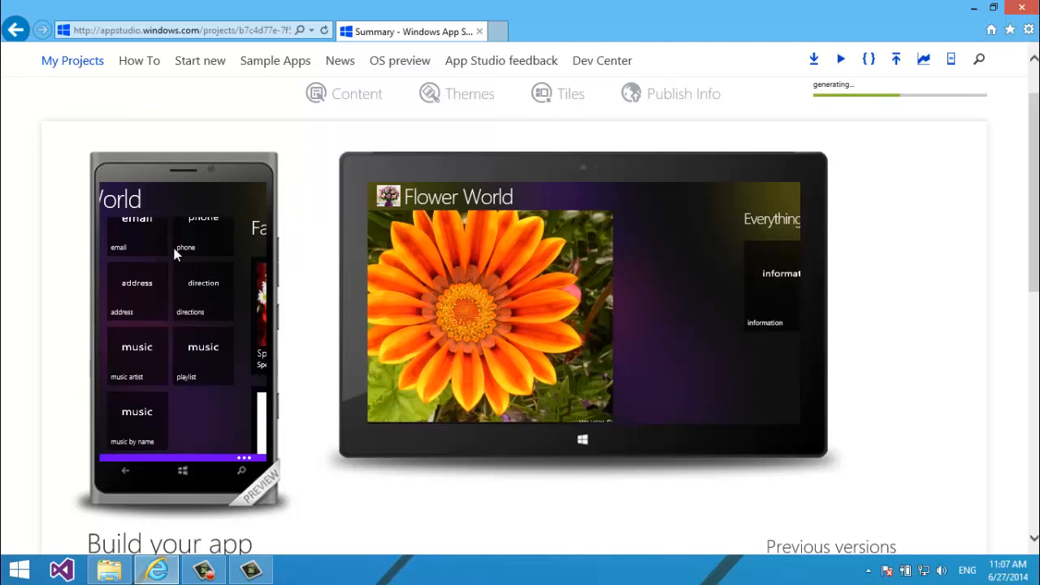
pyautogui.scroll(2, 174, 254)
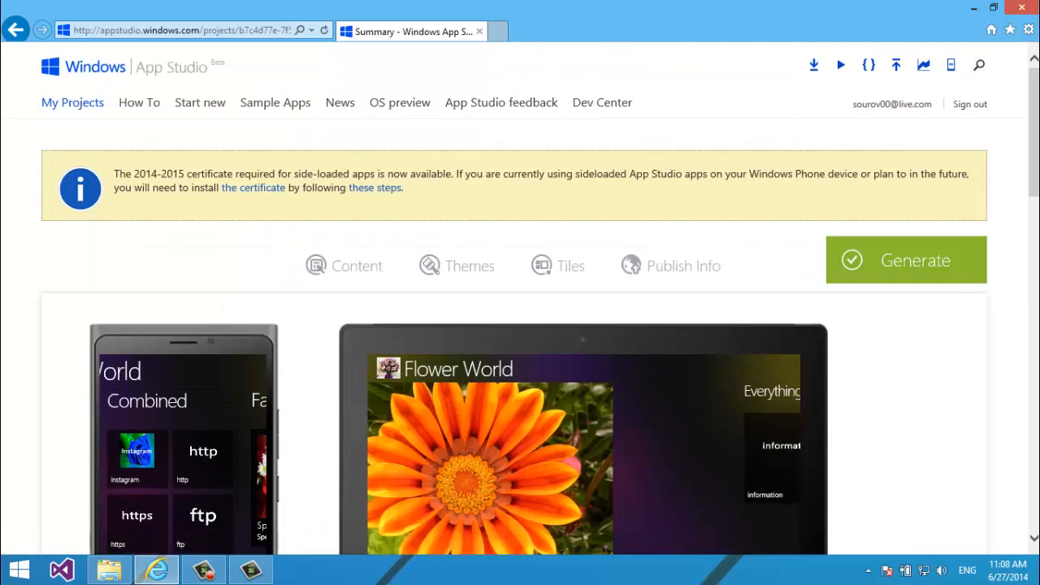
# Review the generated version entry and the prerequisites, installable packages and publish packages sections of the summary page
pyautogui.moveTo(1033, 98); pyautogui.dragTo(1034, 125)
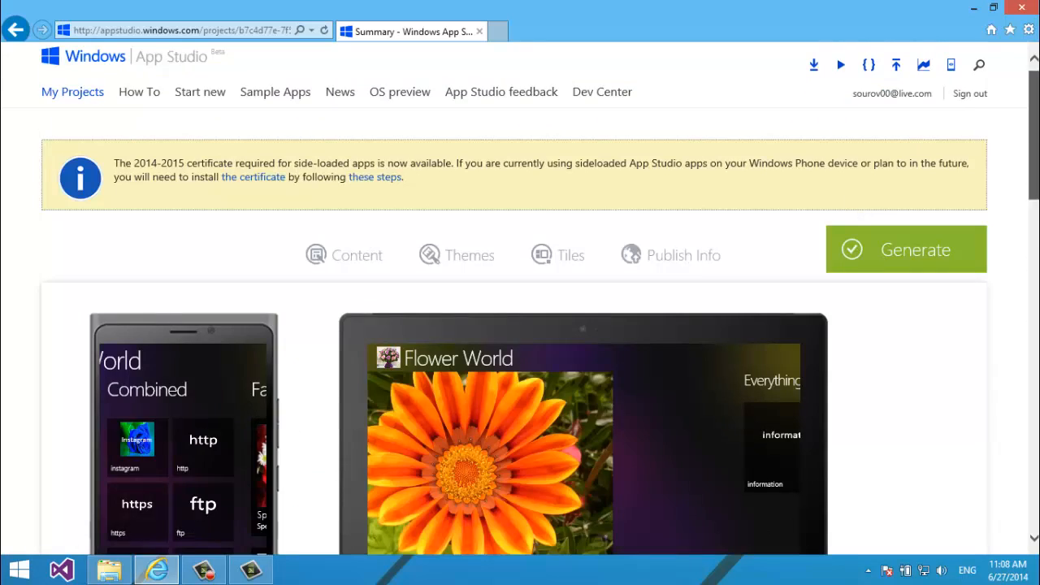
pyautogui.scroll(-5, 789, 132)
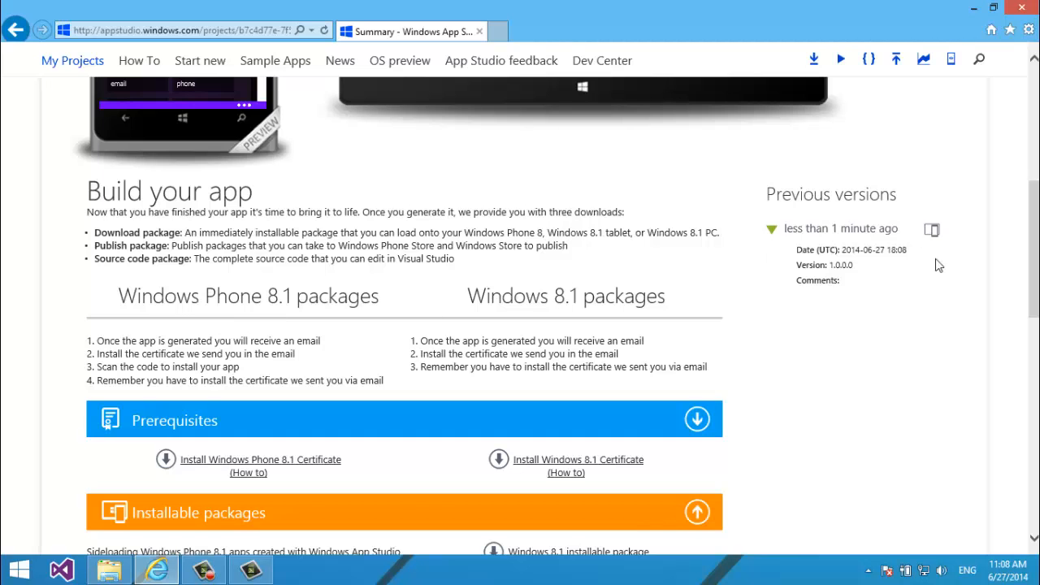
pyautogui.scroll(-2, 1027, 208)
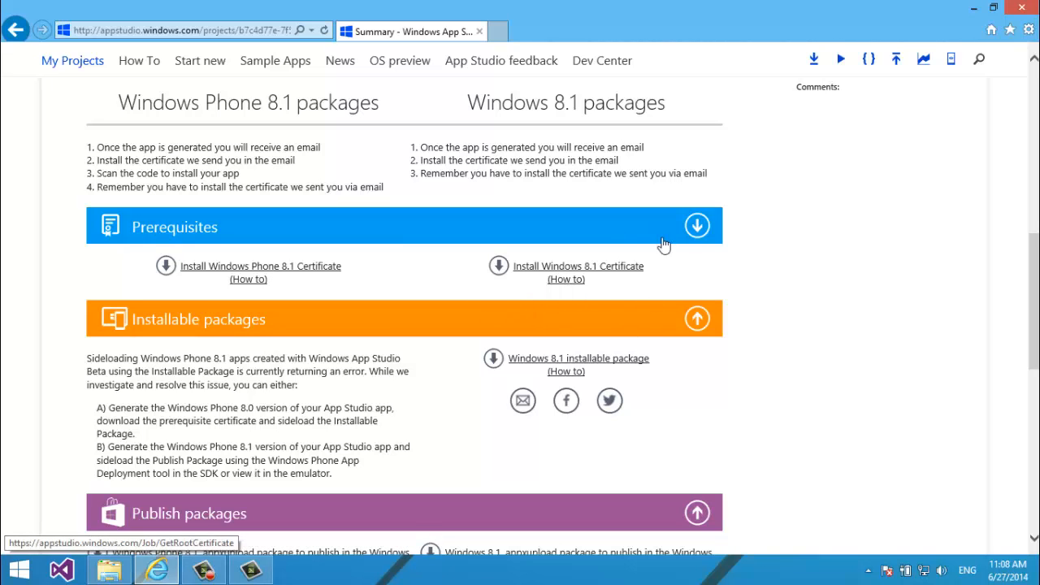
pyautogui.moveTo(1034, 340)
pyautogui.mouseDown()
pyautogui.moveTo(1034, 222)
pyautogui.moveTo(1034, 359)
pyautogui.mouseUp()
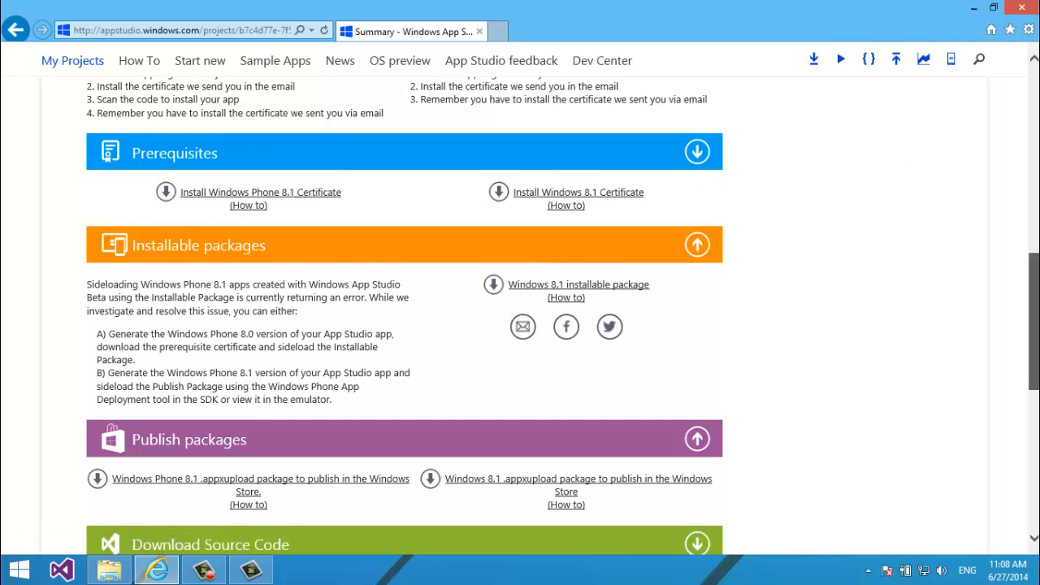
# Expand the Download Source Code section of the app summary page
pyautogui.scroll(-1, 521, 317)
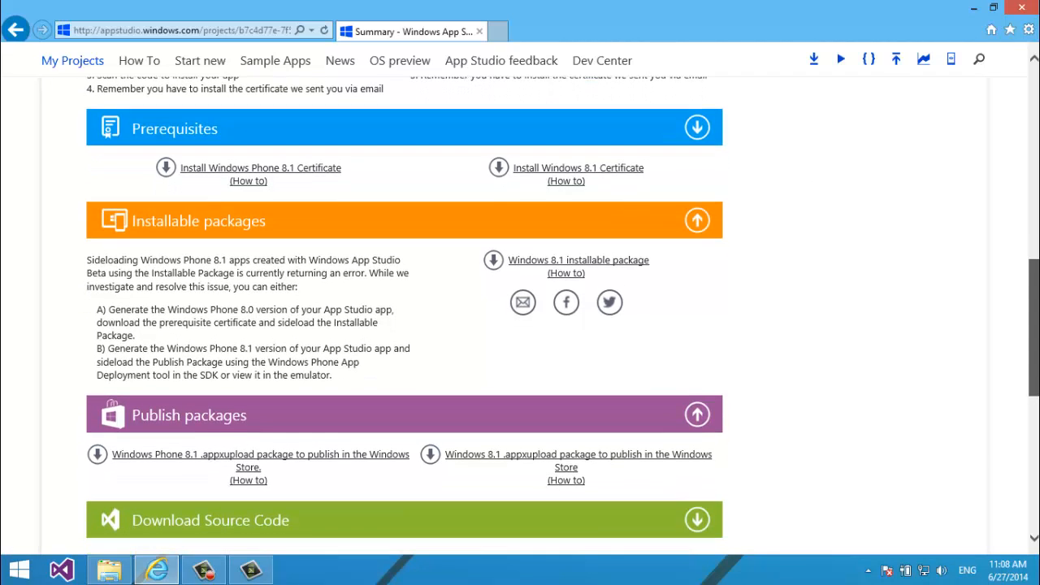
pyautogui.scroll(-3, 520, 317)
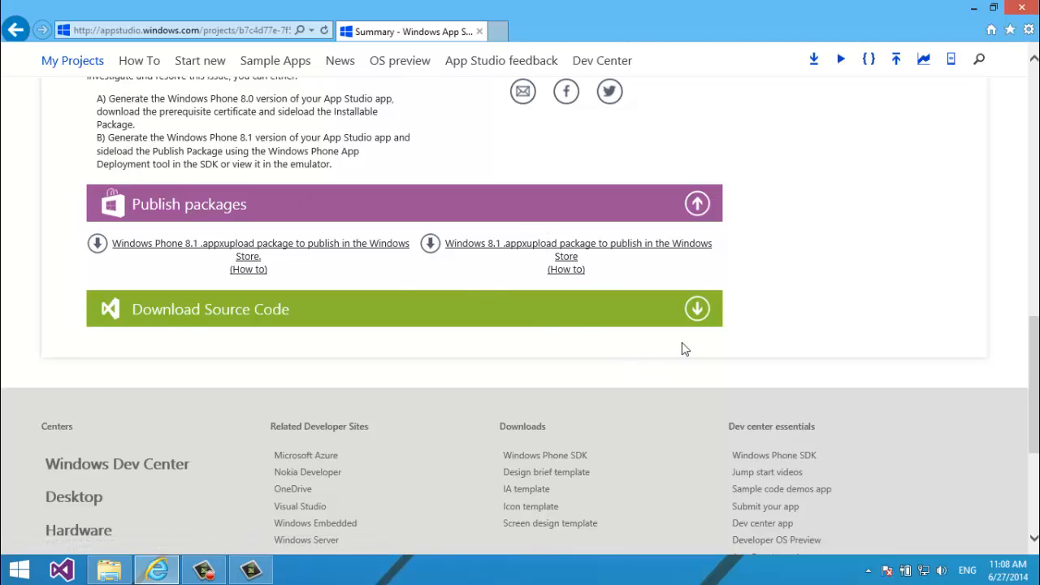
pyautogui.scroll(-2, 767, 220)
pyautogui.scroll(1, 766, 220)
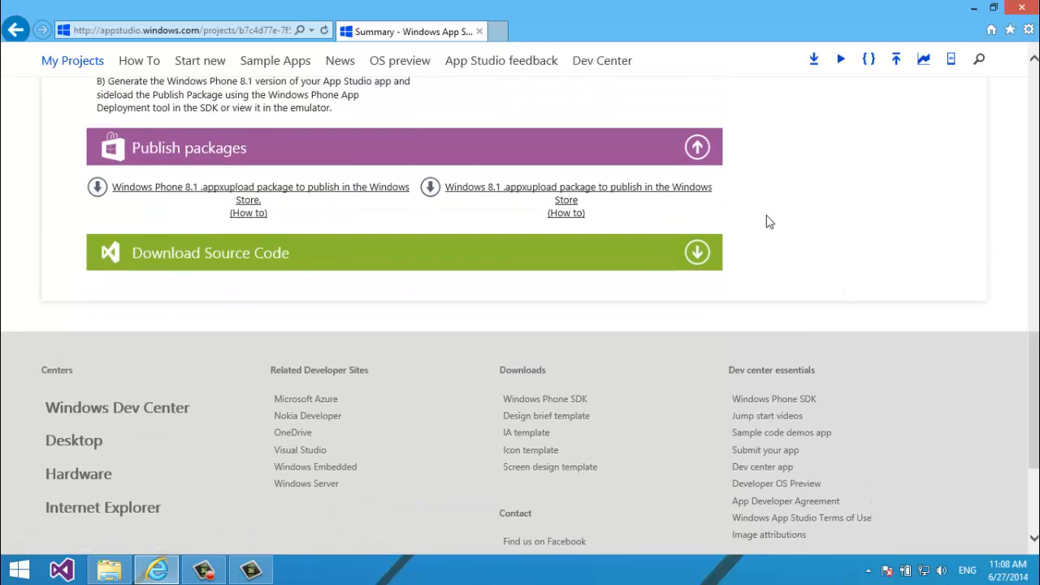
pyautogui.click(720, 244)
pyautogui.scroll(2, 694, 258)
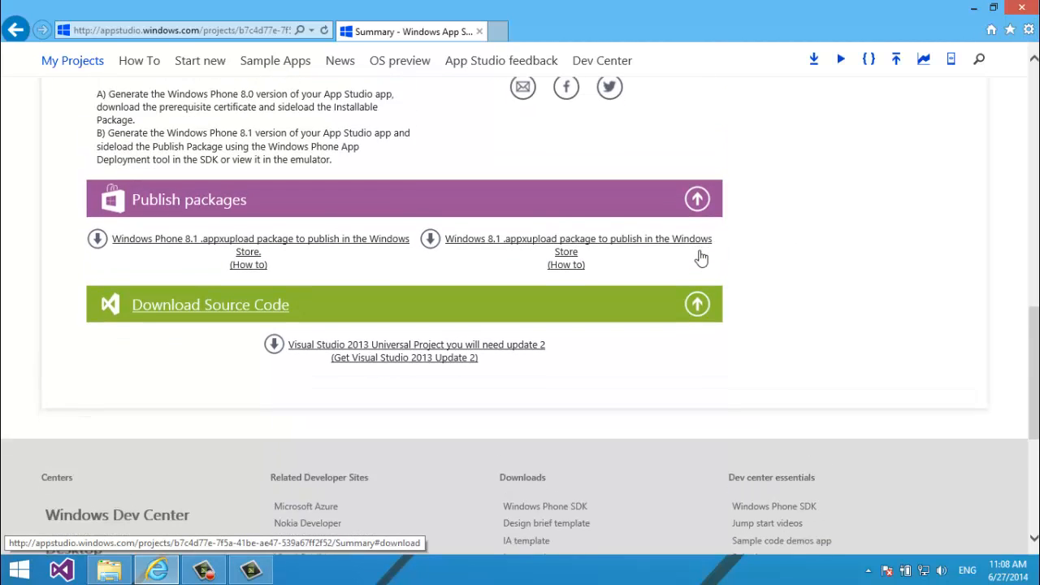
pyautogui.scroll(-1, 699, 257)
pyautogui.scroll(1, 701, 258)
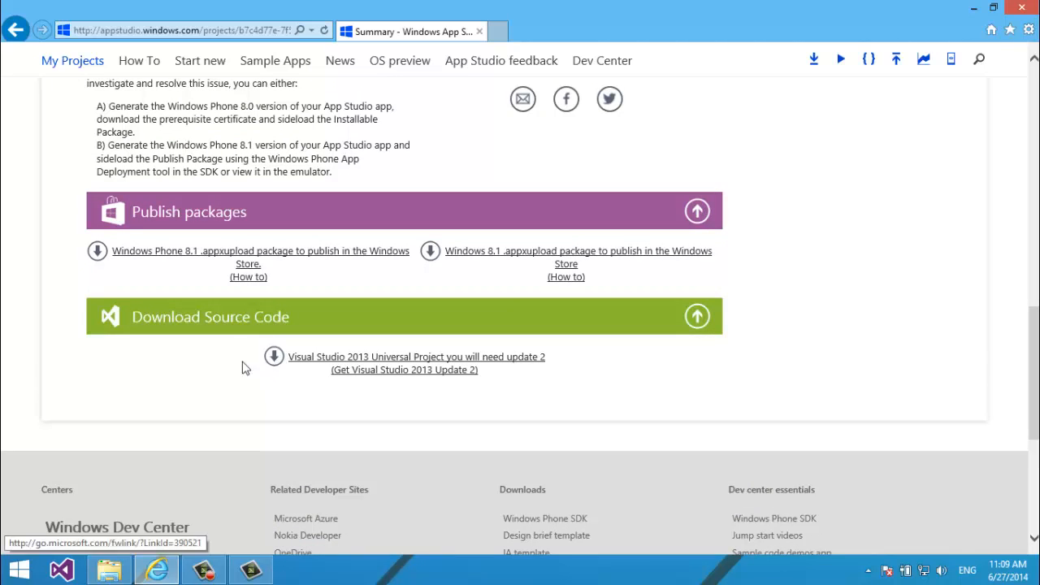
# Download the Visual Studio 2013 Universal Project source code package and save the zip file
pyautogui.click(274, 360)
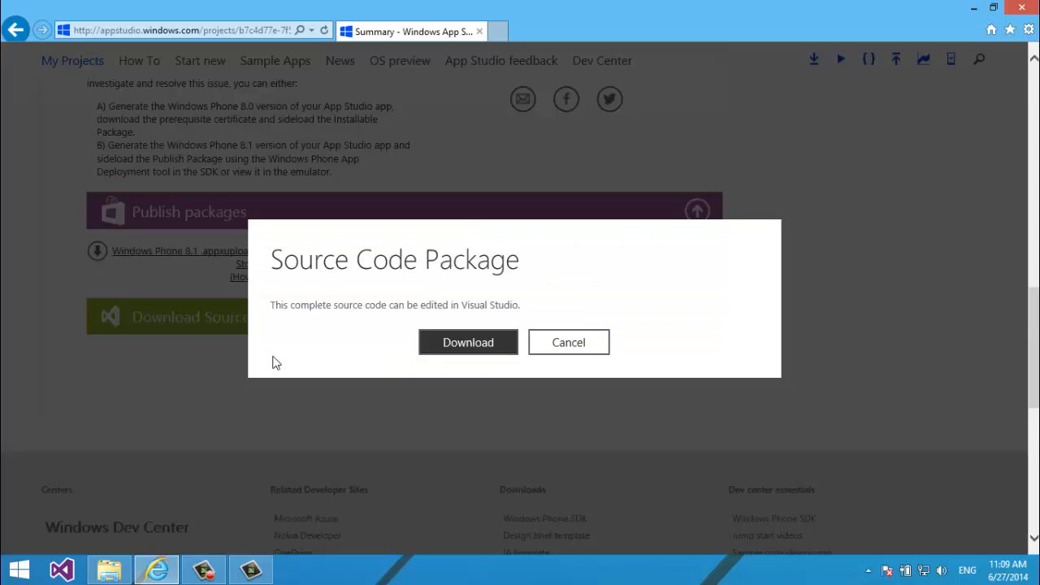
pyautogui.click(431, 345)
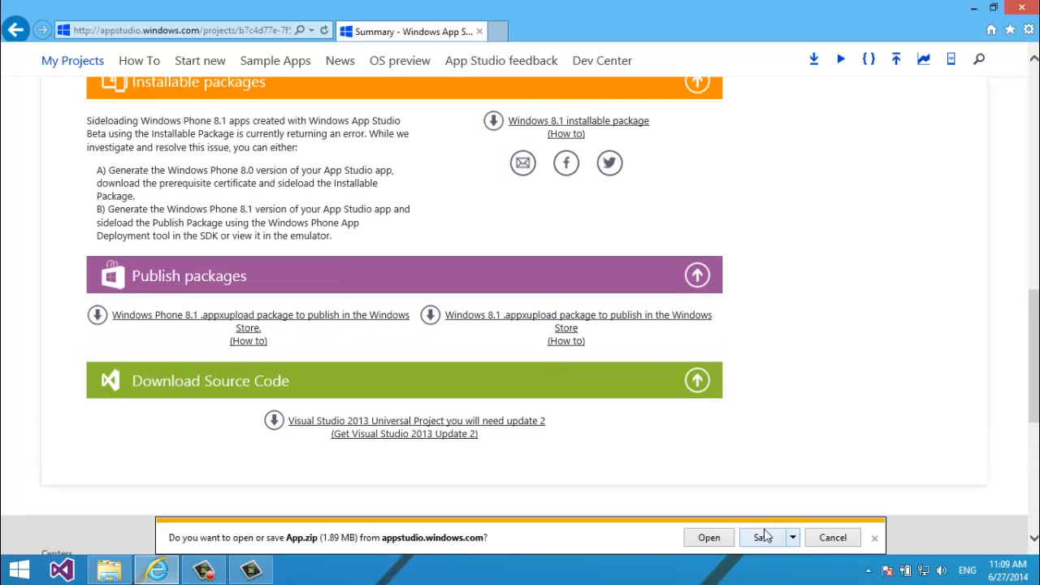
pyautogui.click(764, 537)
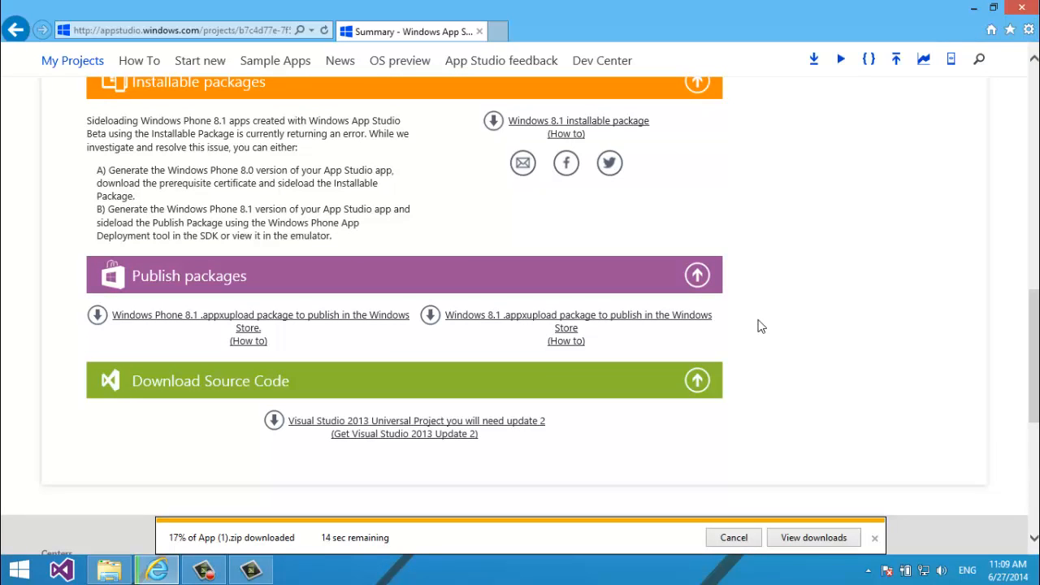
pyautogui.moveTo(1034, 355); pyautogui.dragTo(989, 284)
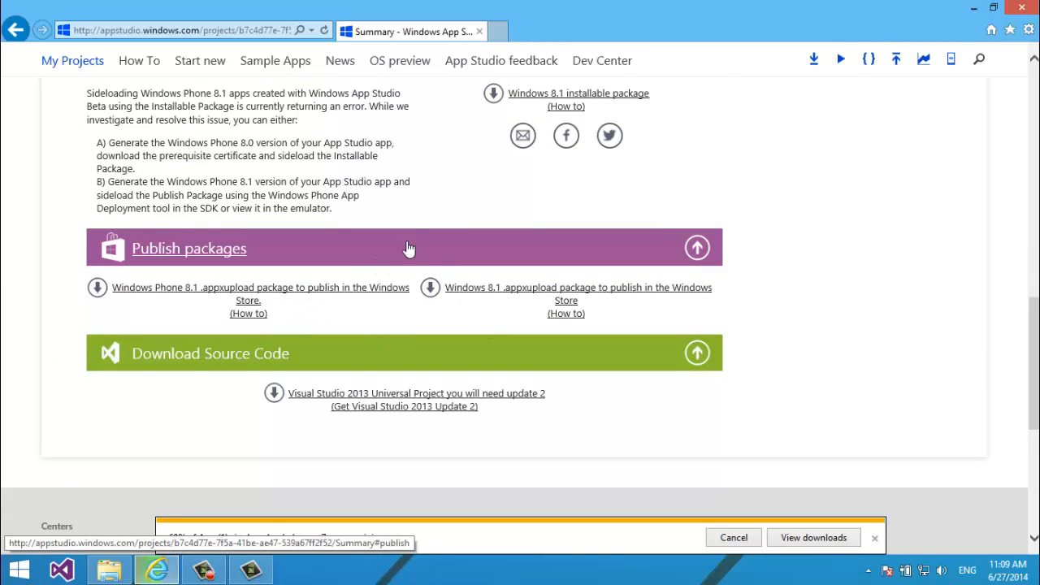
pyautogui.scroll(1, 409, 249)
pyautogui.scroll(-1, 394, 434)
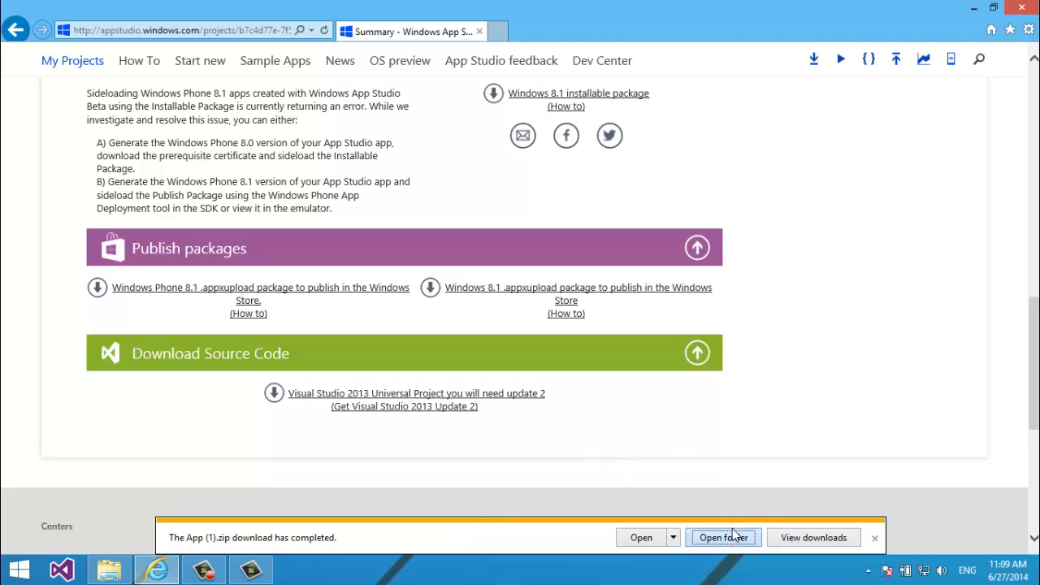
# Show the downloaded App (1).zip in its folder and move it into APP_Codes_Packages inside App_Studio_Tutorials
pyautogui.click(736, 534)
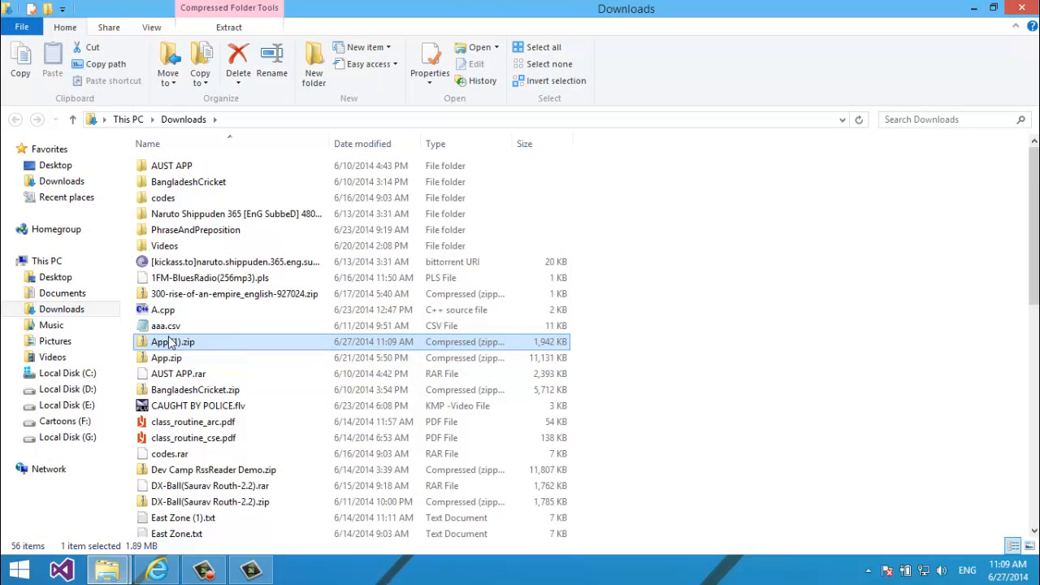
pyautogui.rightClick(174, 345)
pyautogui.click(222, 233)
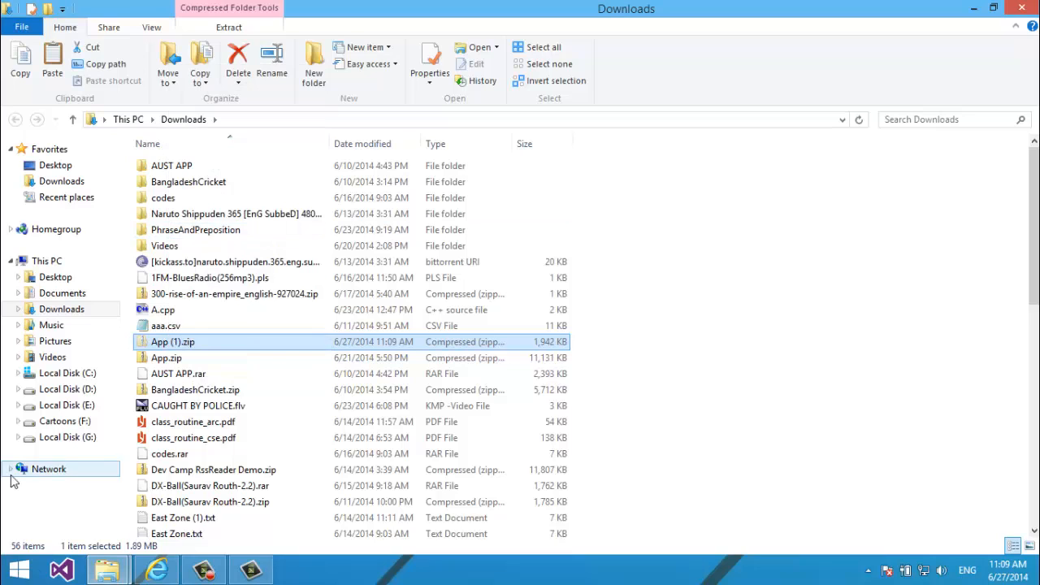
pyautogui.moveTo(107, 571)
pyautogui.moveTo(93, 525)
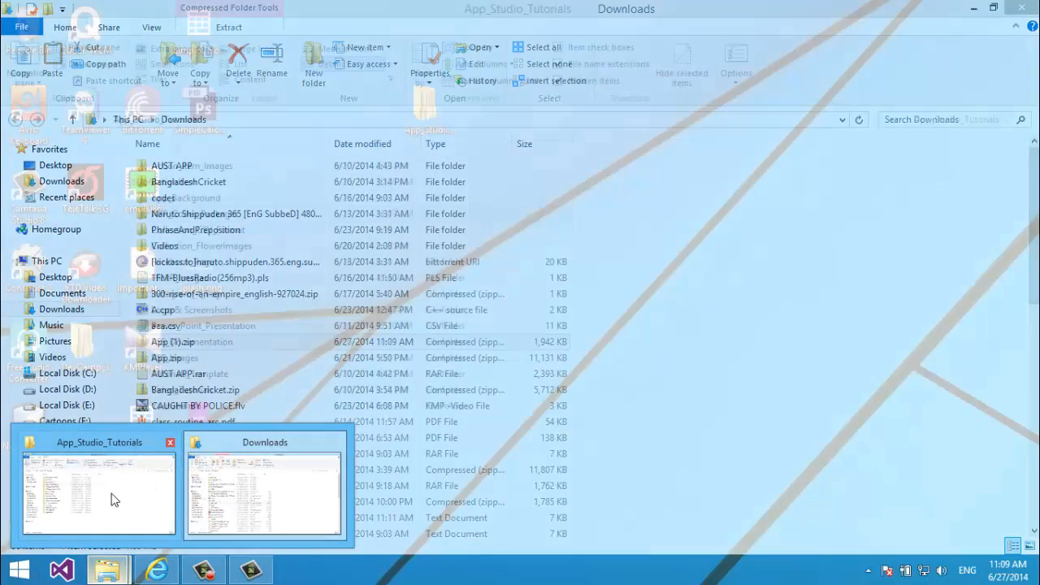
pyautogui.click(83, 492)
pyautogui.doubleClick(230, 213)
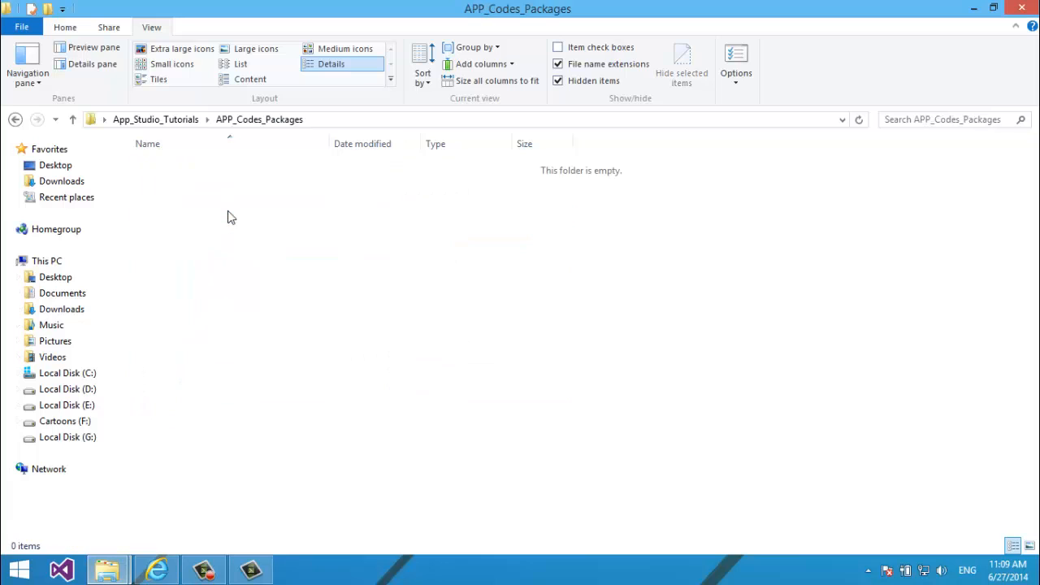
pyautogui.hotkey('ctrl', 'v')
# Extract App (1).zip directly into APP_Codes_Packages with 7-Zip, and permanently delete the archive
pyautogui.rightClick(190, 166)
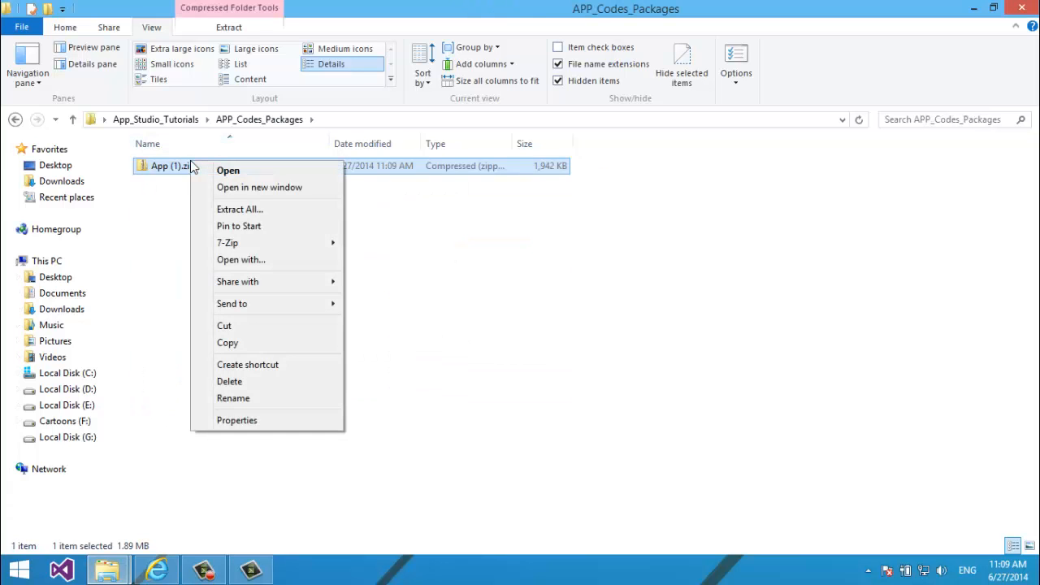
pyautogui.moveTo(254, 242)
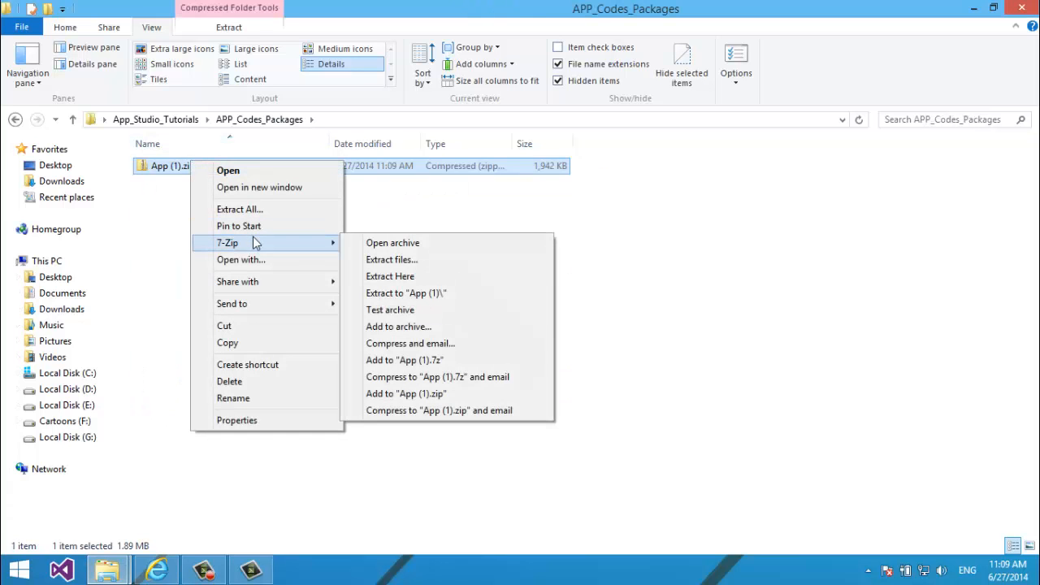
pyautogui.click(416, 281)
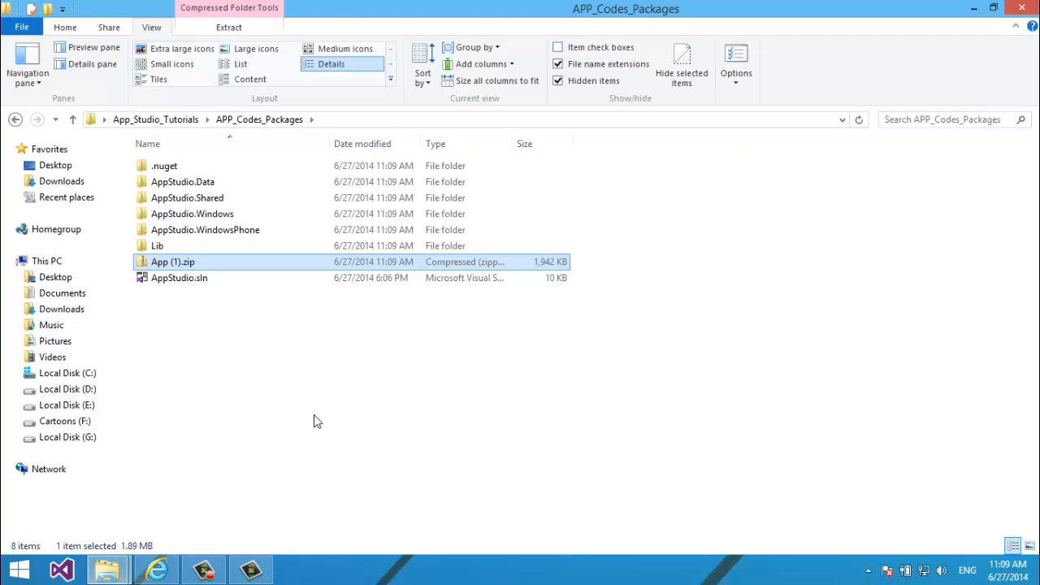
pyautogui.hotkey('shift', 'Delete')
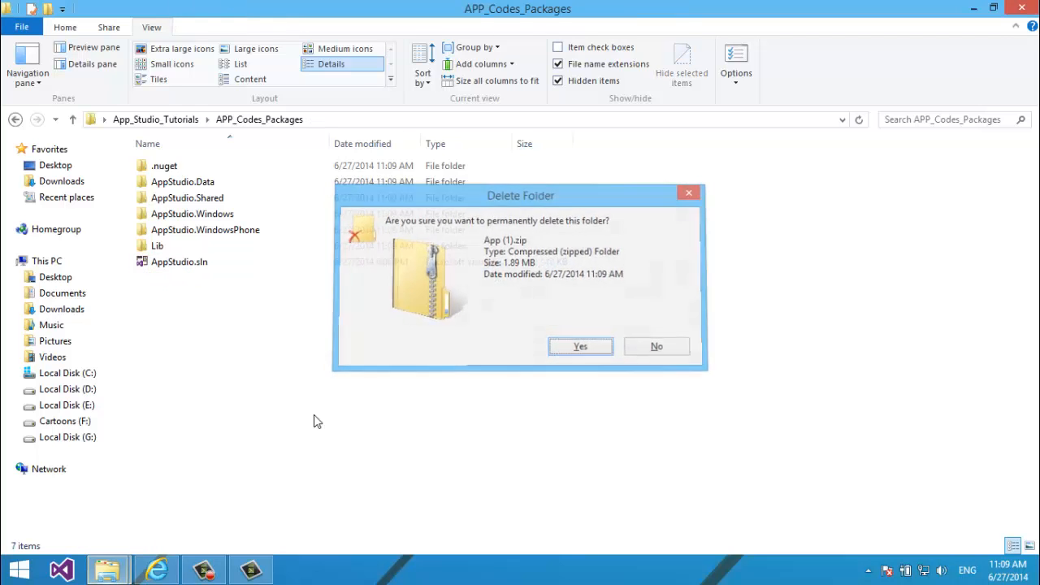
pyautogui.press('Return')
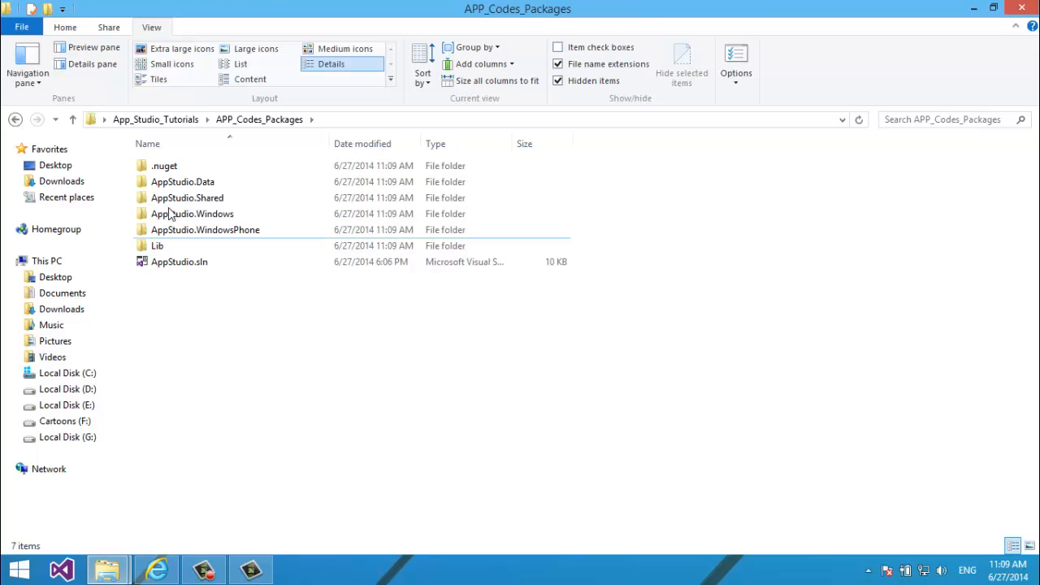
# Open AppStudio.sln in Visual Studio and run it in Debug on the Local Machine, following the build output
pyautogui.doubleClick(180, 268)
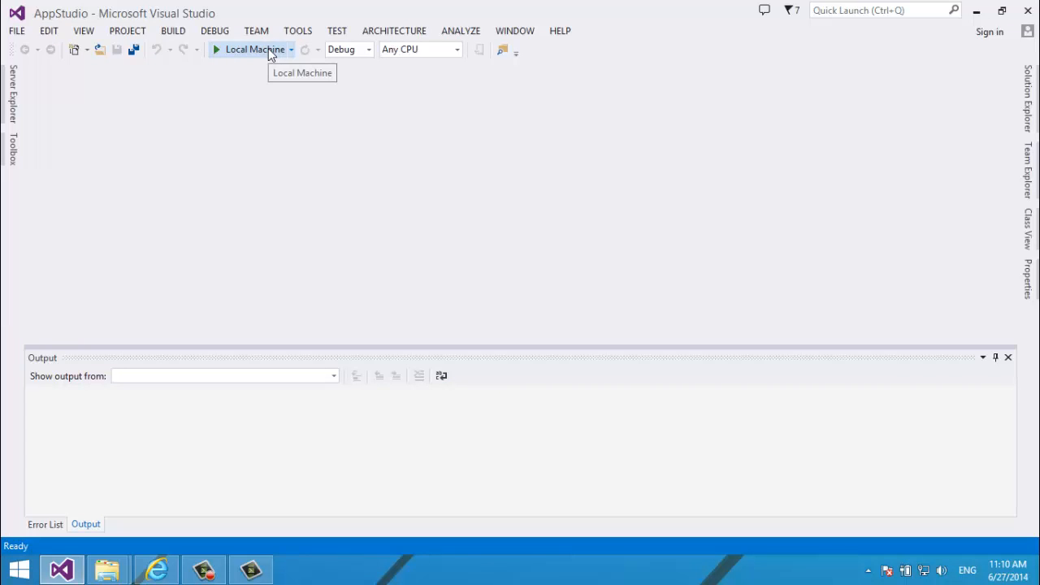
pyautogui.click(501, 51)
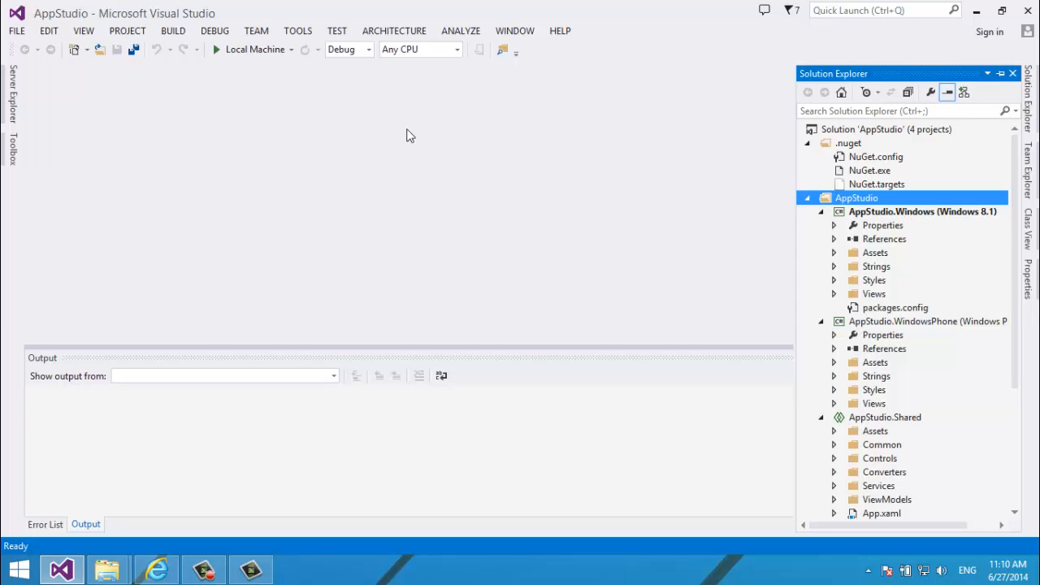
pyautogui.click(258, 49)
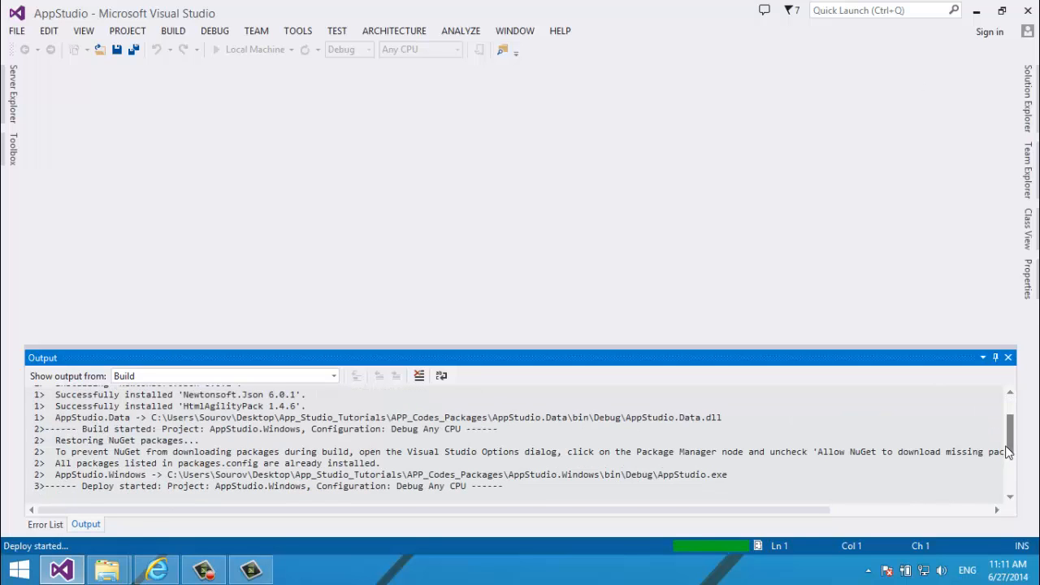
pyautogui.moveTo(1018, 489); pyautogui.dragTo(1019, 510)
pyautogui.moveTo(1008, 474); pyautogui.dragTo(1007, 463)
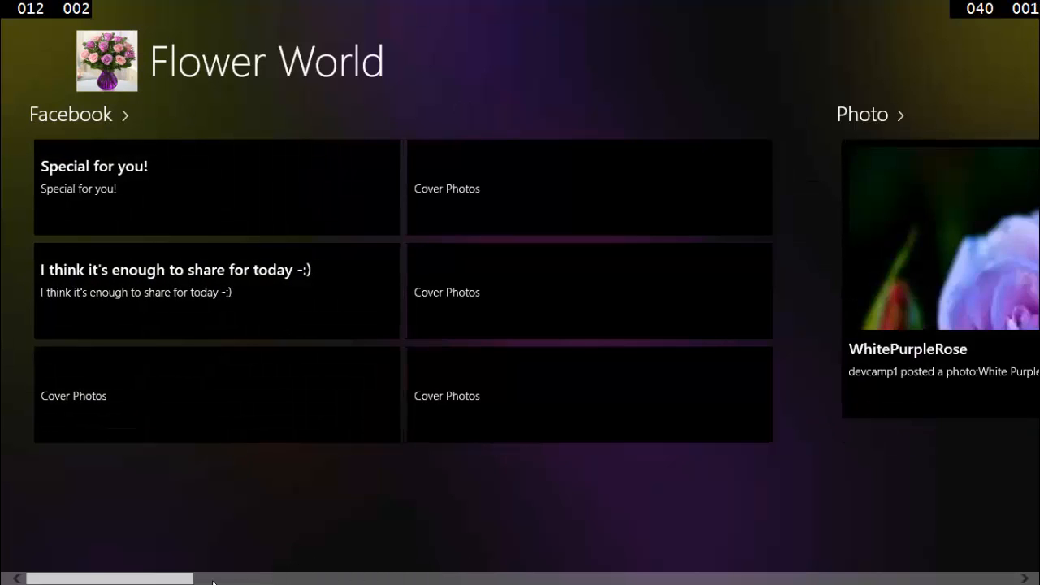
# In the running Flower World app, open the "Special for you!" Facebook post, page through the posts after it, and return to the home page
pyautogui.click(248, 579)
pyautogui.moveTo(297, 582); pyautogui.dragTo(2, 561)
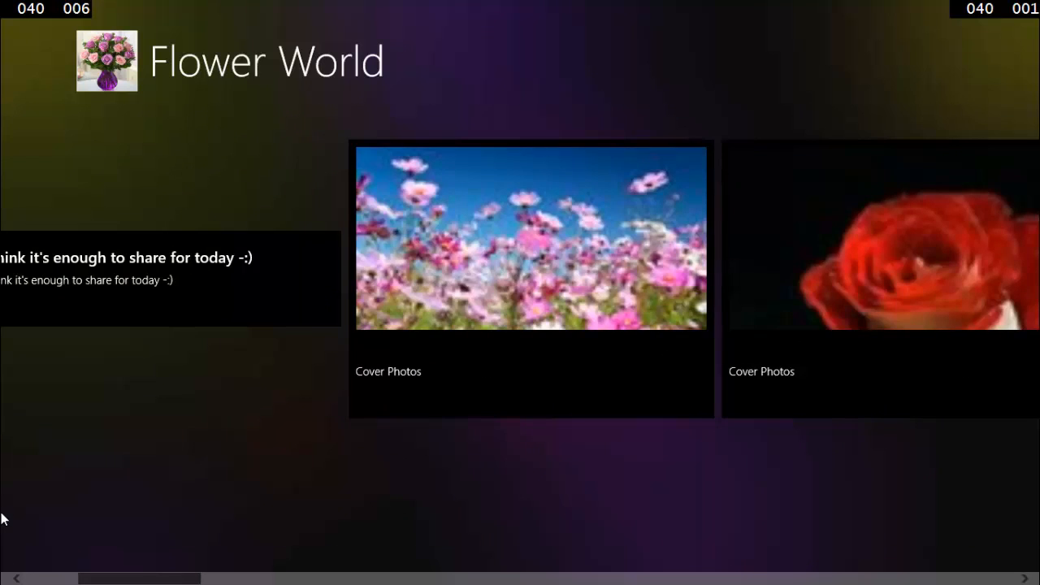
pyautogui.moveTo(4, 520); pyautogui.dragTo(4, 578)
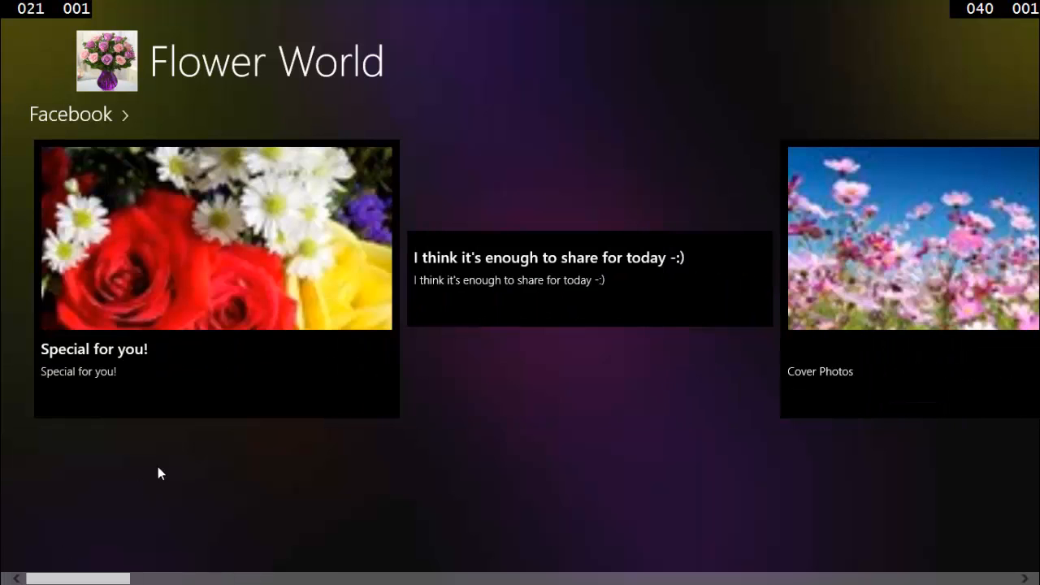
pyautogui.click(299, 301)
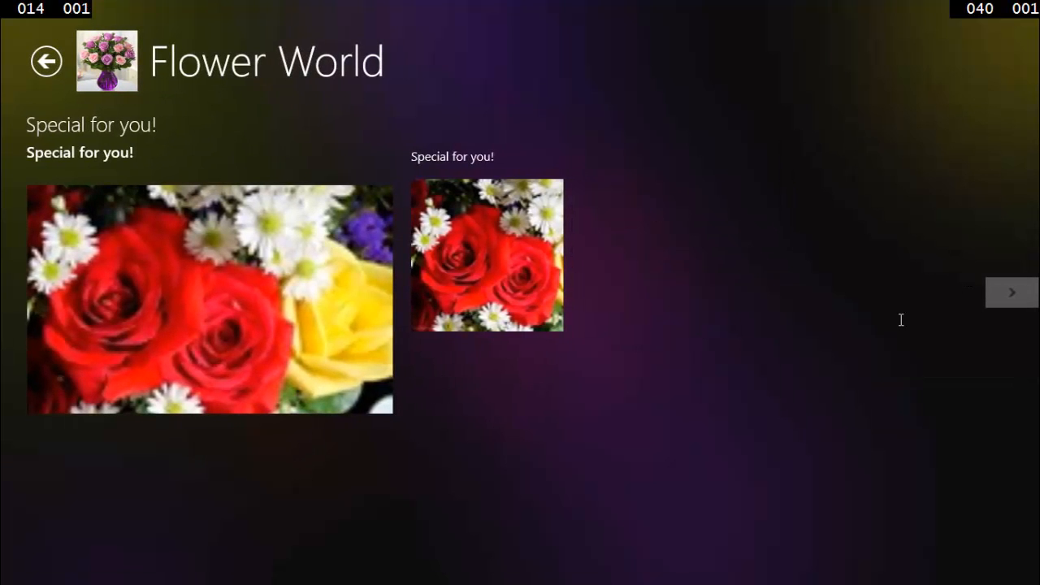
pyautogui.click(1001, 293)
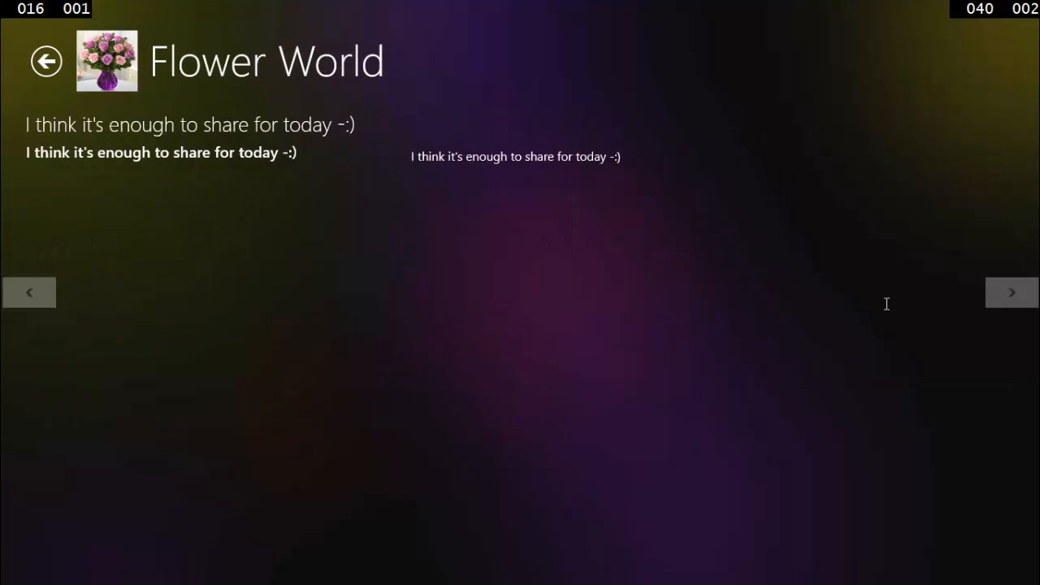
pyautogui.click(1033, 297)
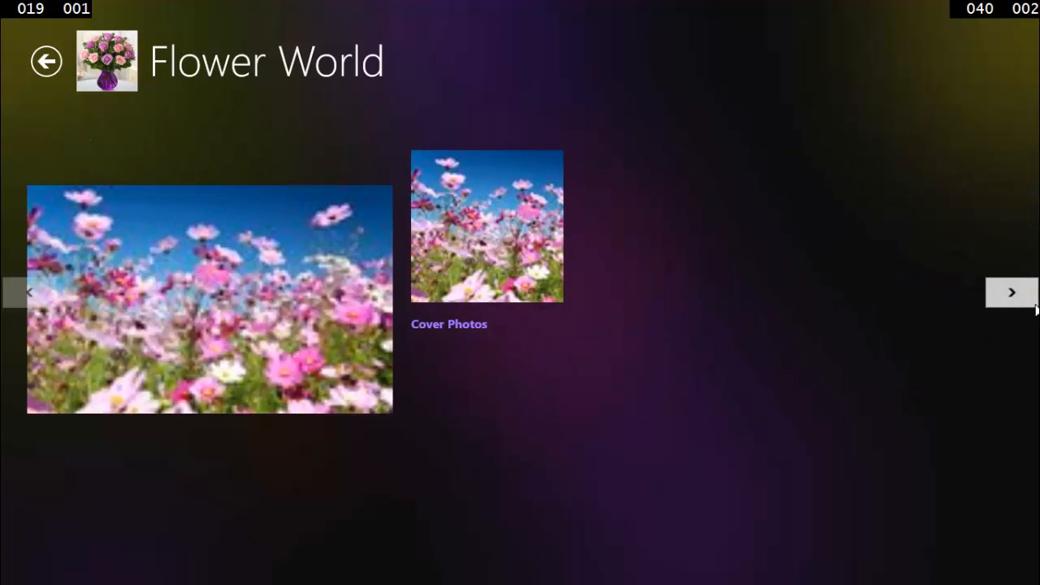
pyautogui.click(1034, 302)
pyautogui.click(1033, 305)
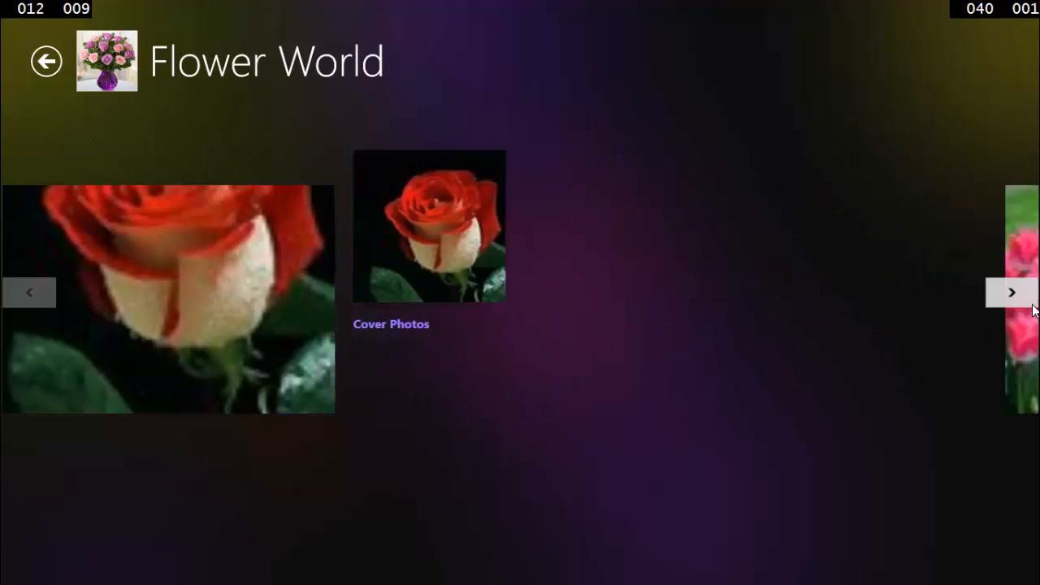
pyautogui.click(1034, 306)
pyautogui.click(1033, 306)
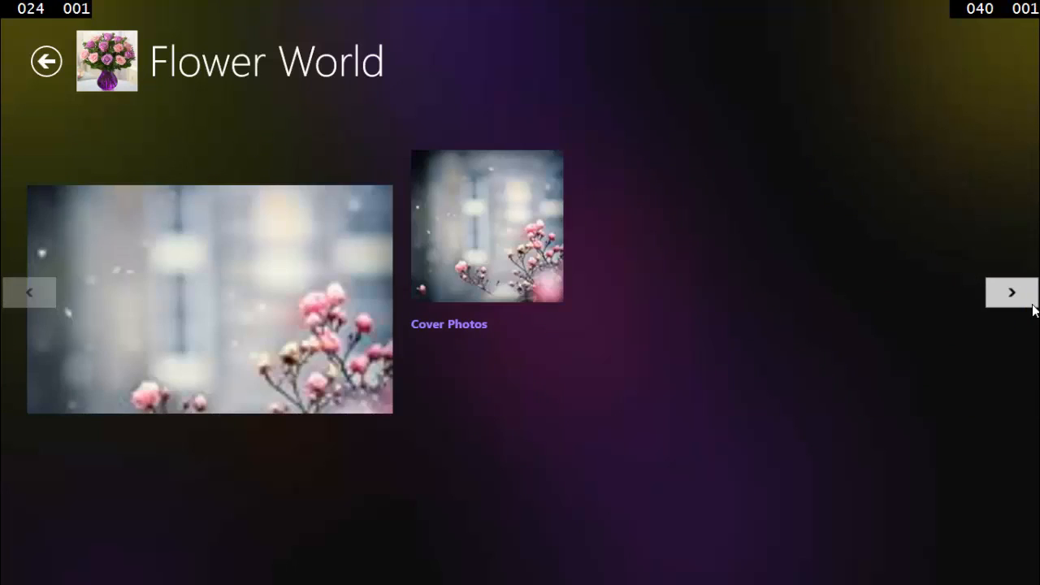
pyautogui.click(1033, 301)
pyautogui.click(1034, 302)
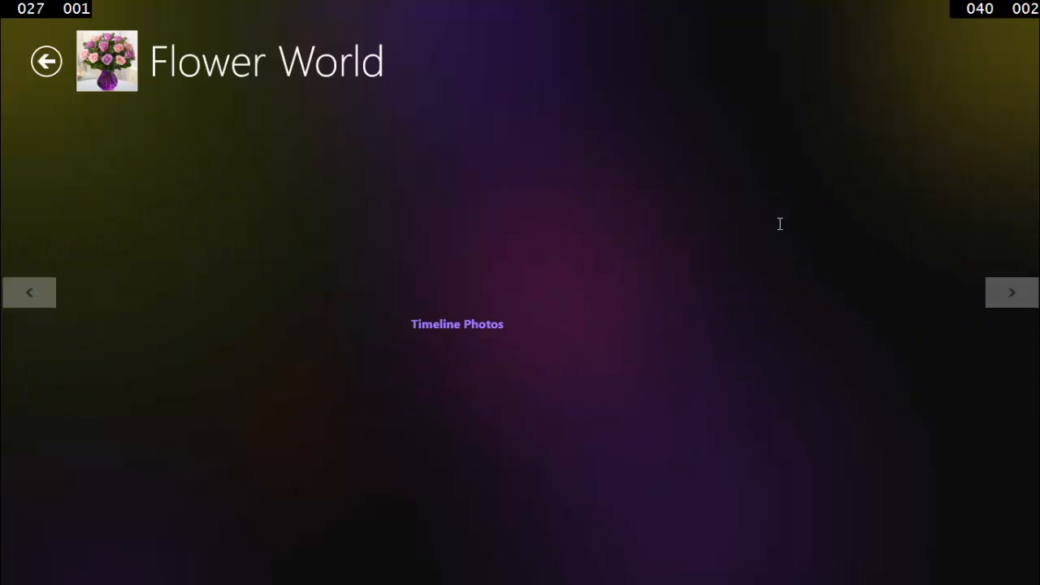
pyautogui.click(46, 61)
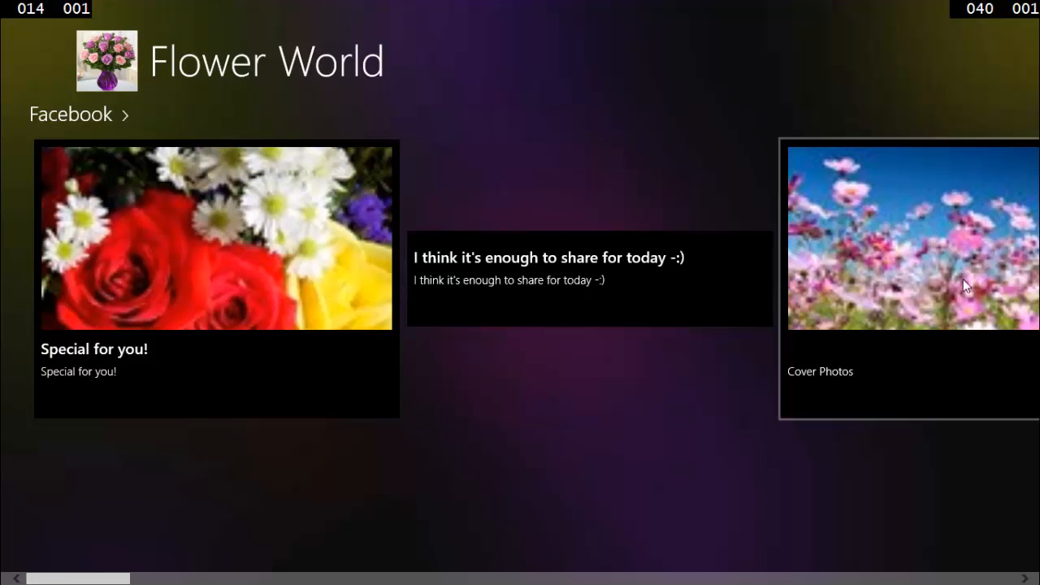
# Open the WhitePurpleRose item in the Photo section, view its picture enlarged, and return to its detail page
pyautogui.moveTo(115, 580); pyautogui.dragTo(334, 580)
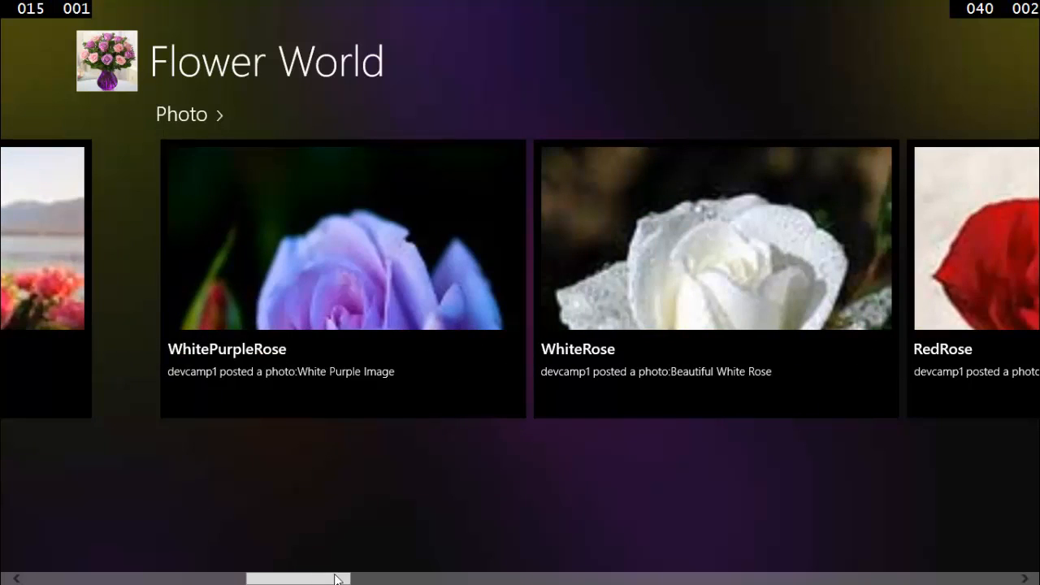
pyautogui.click(244, 167)
pyautogui.click(373, 344)
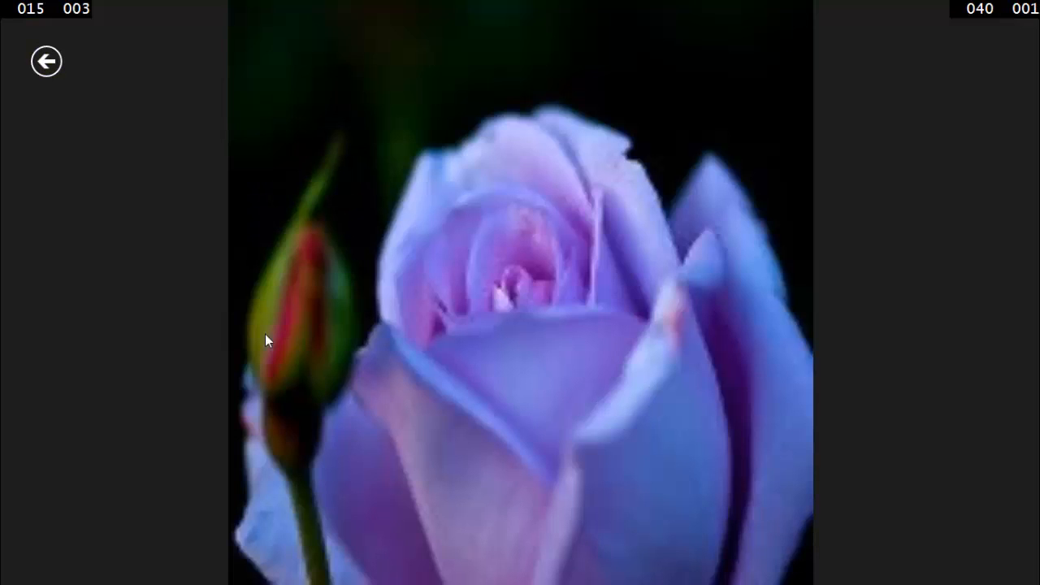
pyautogui.click(45, 62)
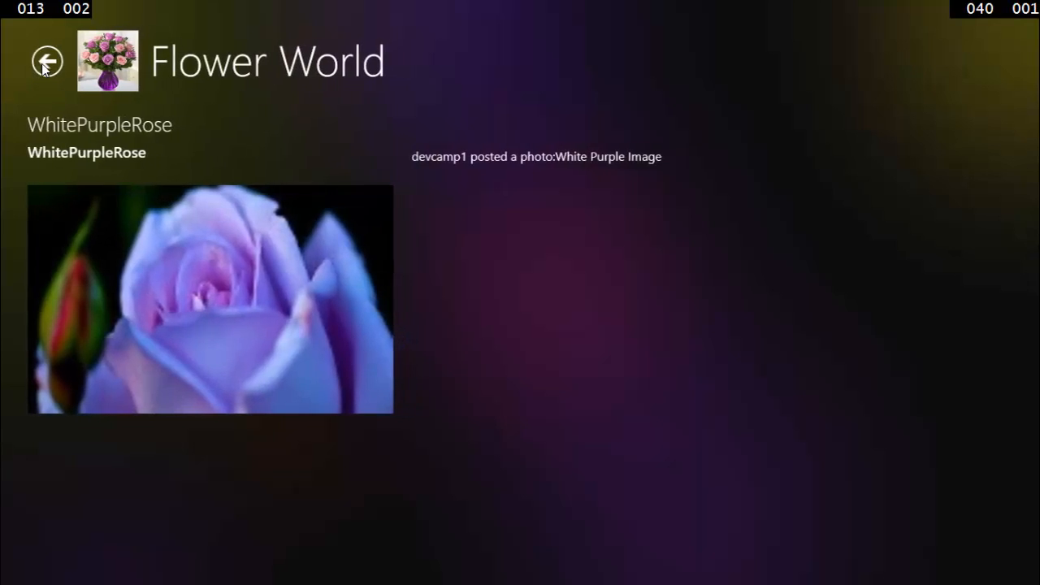
# Leave the photo detail page and open the Beautiful Flowers + Ave Maria item in the video section to look over its description
pyautogui.click(42, 62)
pyautogui.scroll(-10, 233, 329)
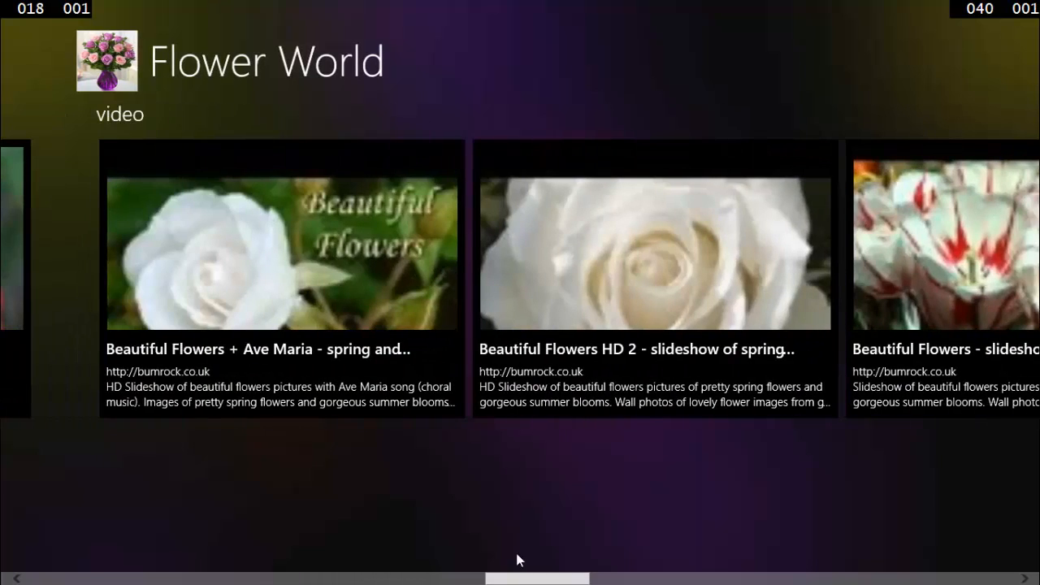
pyautogui.click(362, 222)
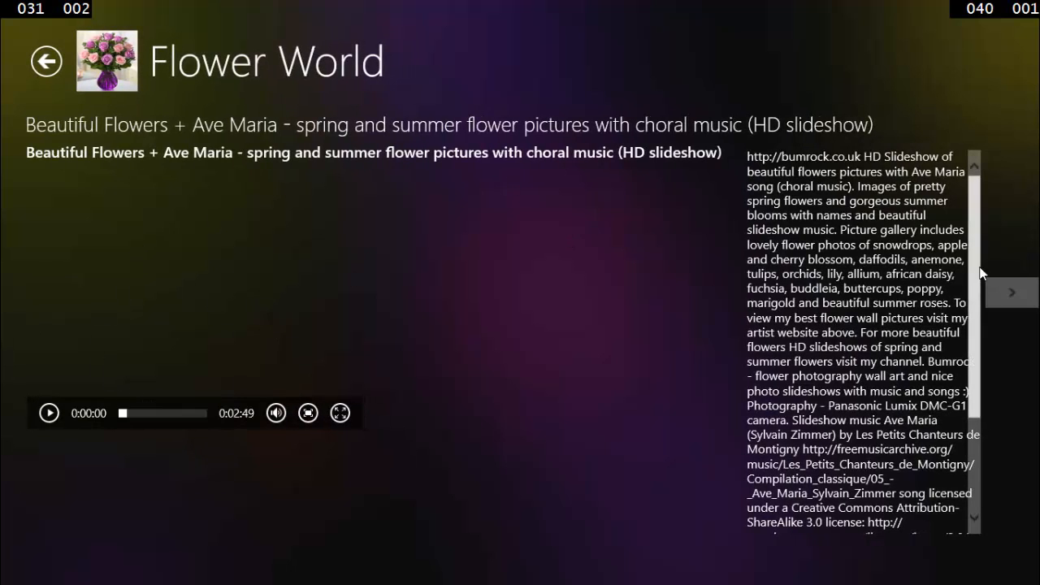
pyautogui.scroll(-3, 974, 269)
pyautogui.scroll(3, 953, 191)
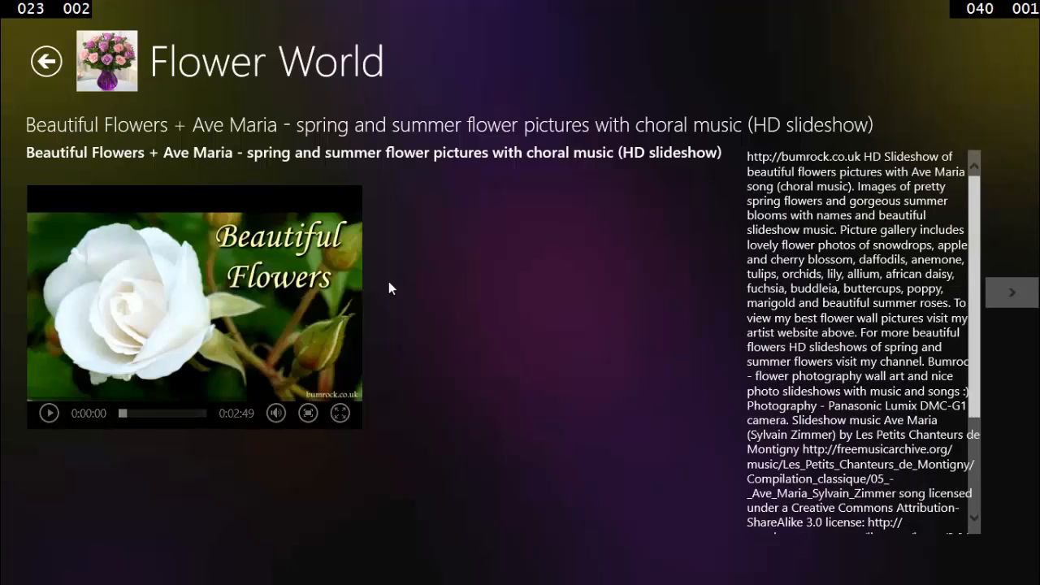
# Play the Beautiful Flowers + Ave Maria video for a few seconds, pause it, and return to the home page
pyautogui.click(48, 413)
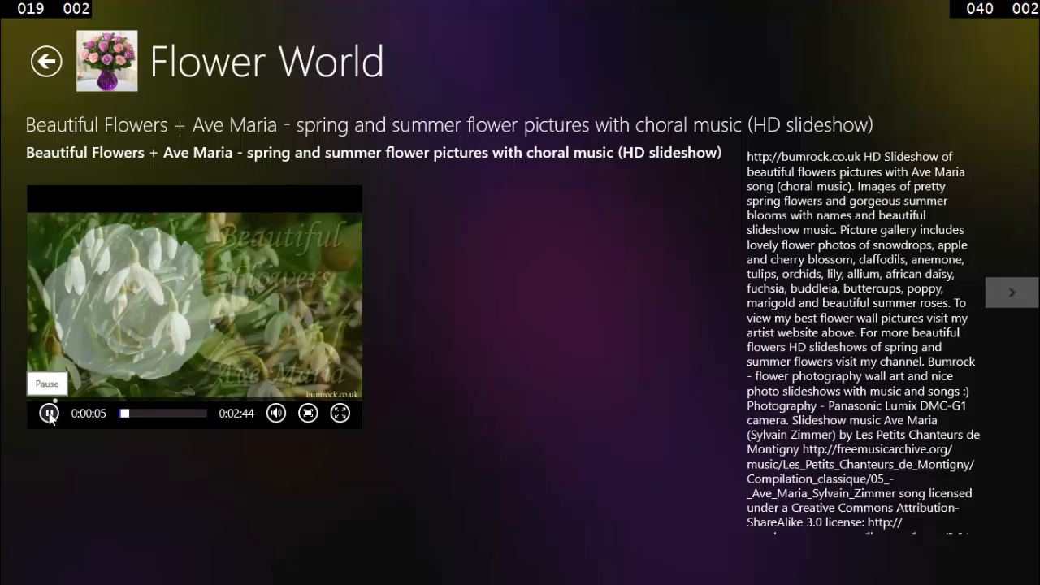
pyautogui.click(50, 413)
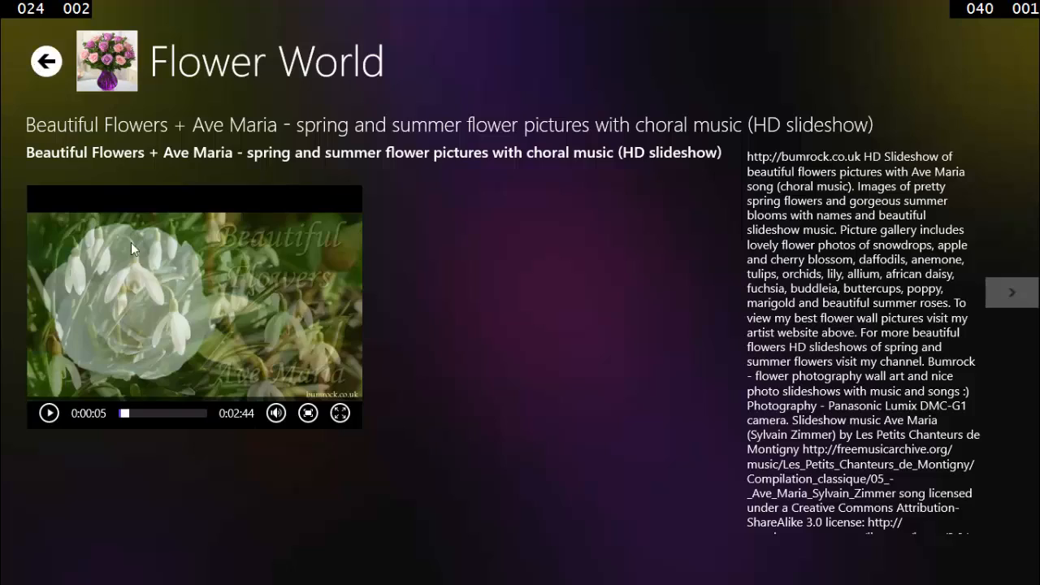
pyautogui.hotkey('alt', 'Left')
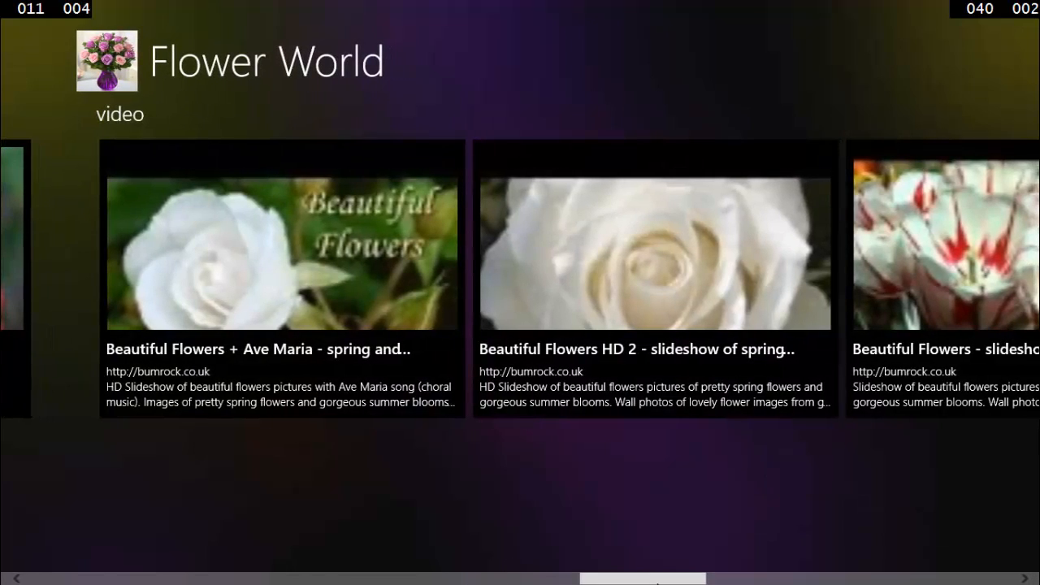
# Follow the facebook.com link in the html section, compare both apps at different split widths, and close the browser pane
pyautogui.moveTo(618, 577); pyautogui.dragTo(856, 580)
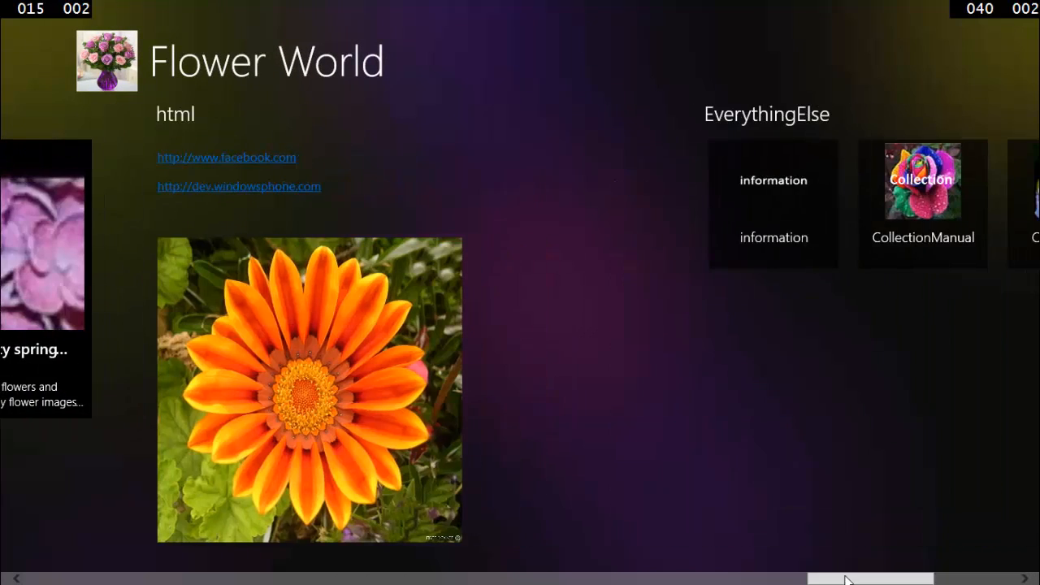
pyautogui.click(234, 165)
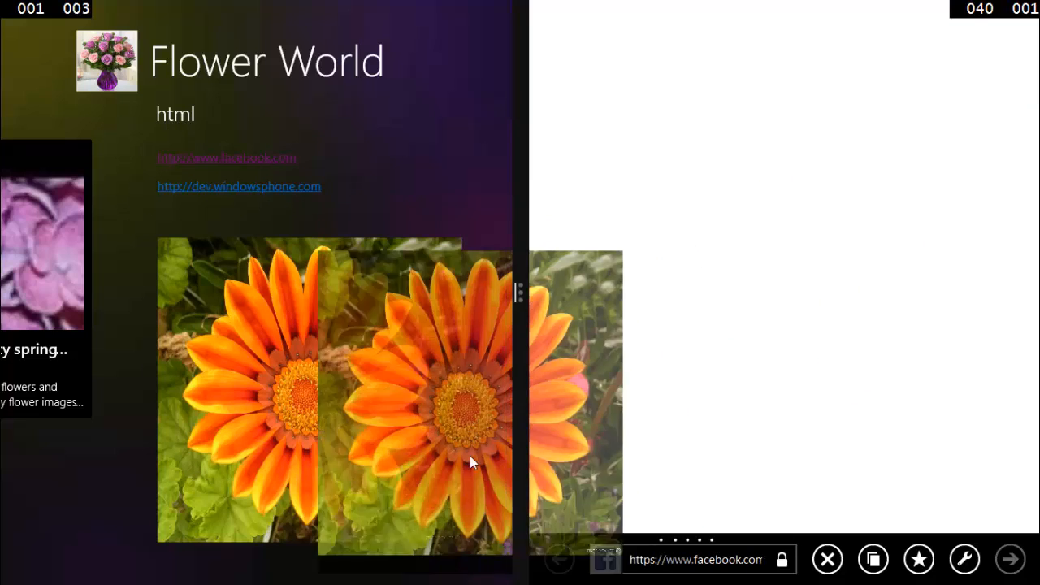
pyautogui.moveTo(520, 289); pyautogui.dragTo(708, 284)
pyautogui.scroll(-2, 645, 283)
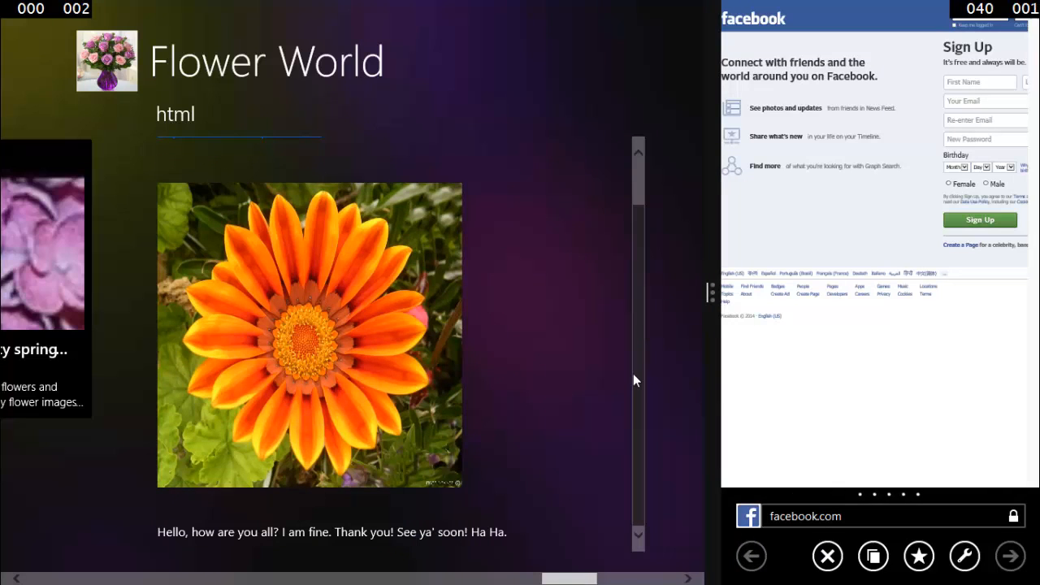
pyautogui.moveTo(317, 537); pyautogui.dragTo(372, 534)
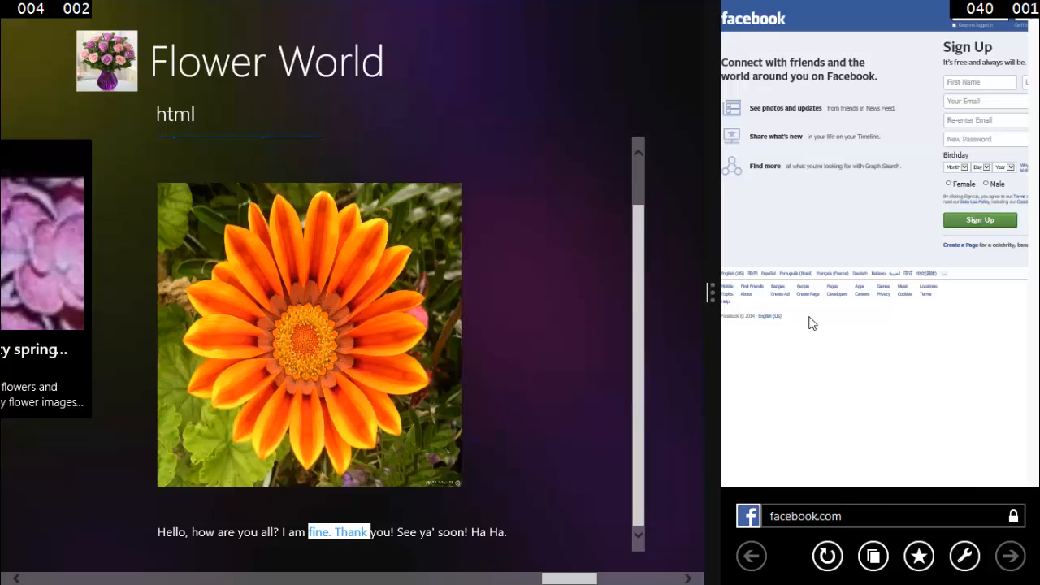
pyautogui.moveTo(711, 241); pyautogui.dragTo(550, 237)
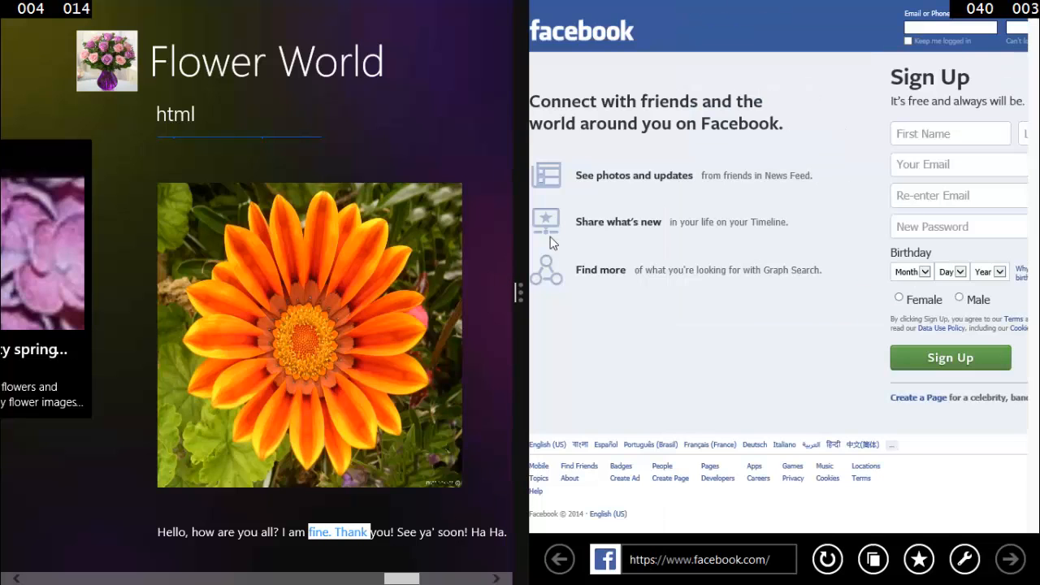
pyautogui.moveTo(520, 279); pyautogui.dragTo(1032, 272)
# Open Heliconia rostrata from the information collection in EverythingElse and read through to the end of its article
pyautogui.click(696, 582)
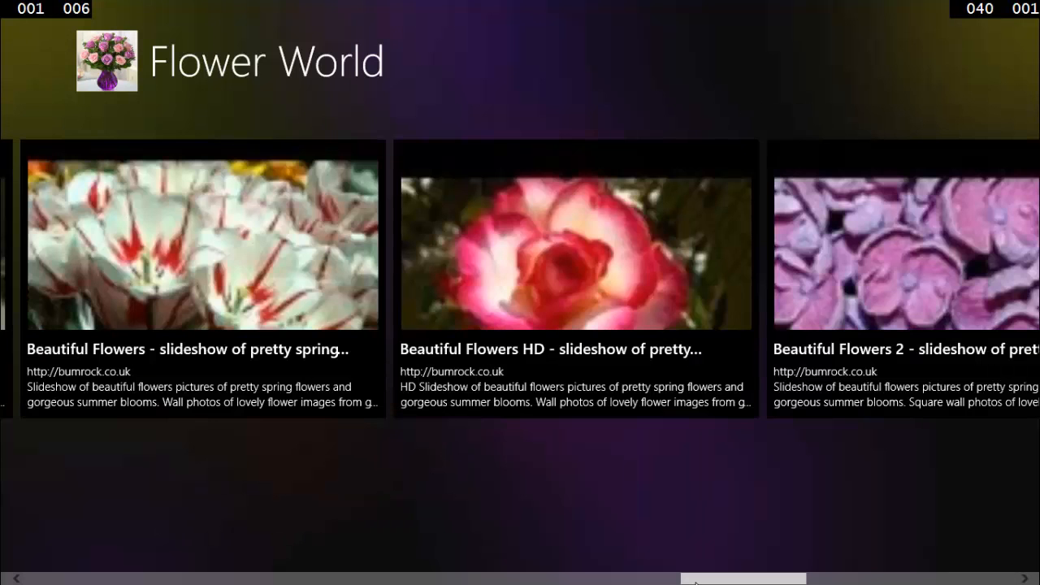
pyautogui.moveTo(730, 583); pyautogui.dragTo(921, 582)
pyautogui.click(234, 264)
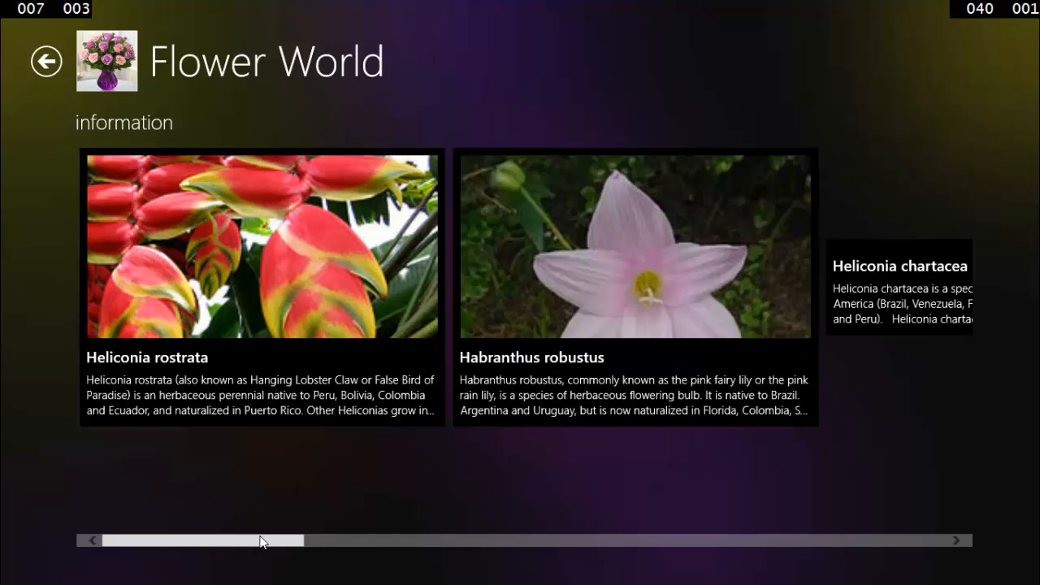
pyautogui.moveTo(260, 544); pyautogui.dragTo(209, 581)
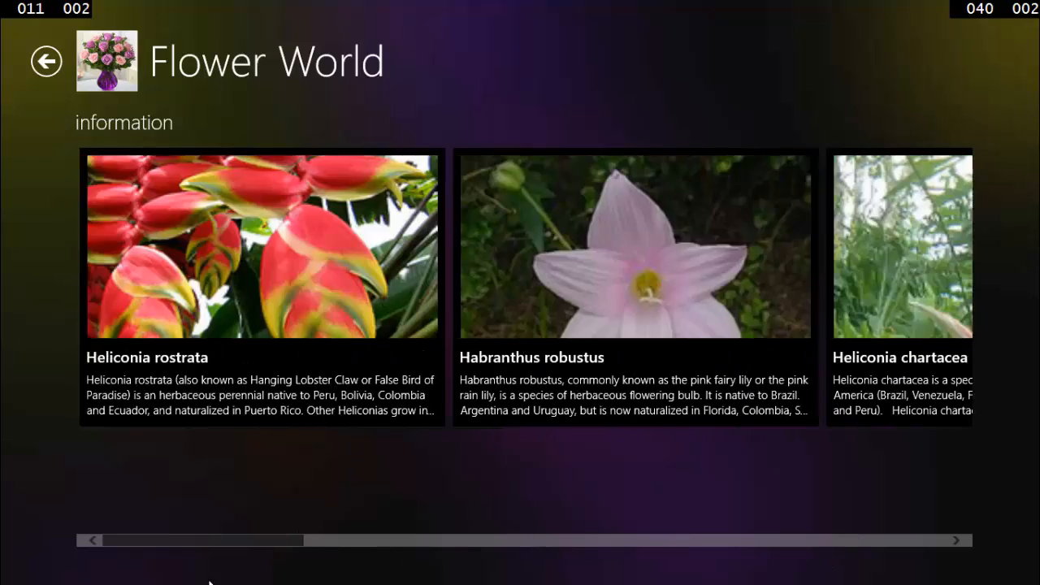
pyautogui.moveTo(2, 568); pyautogui.dragTo(166, 217)
pyautogui.click(166, 217)
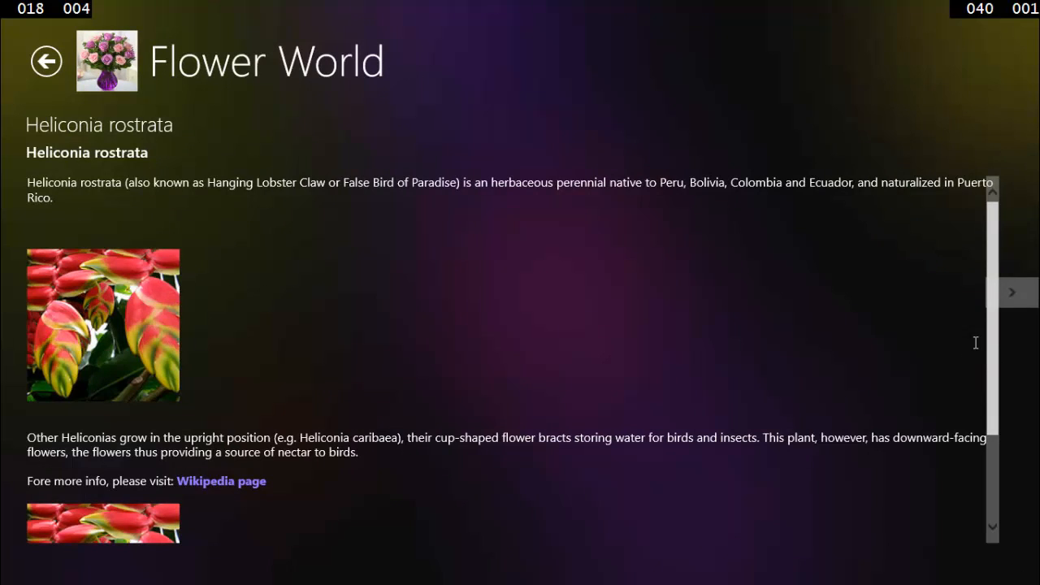
pyautogui.moveTo(984, 341); pyautogui.dragTo(997, 456)
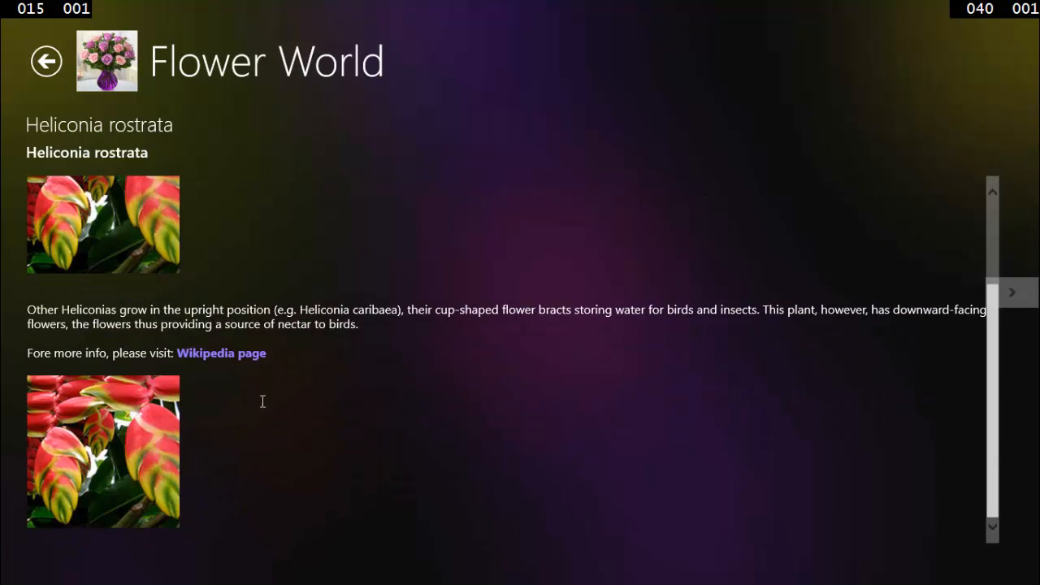
# Follow the article's Wikipedia page link, close the browser pane, and go back to the home page
pyautogui.click(216, 352)
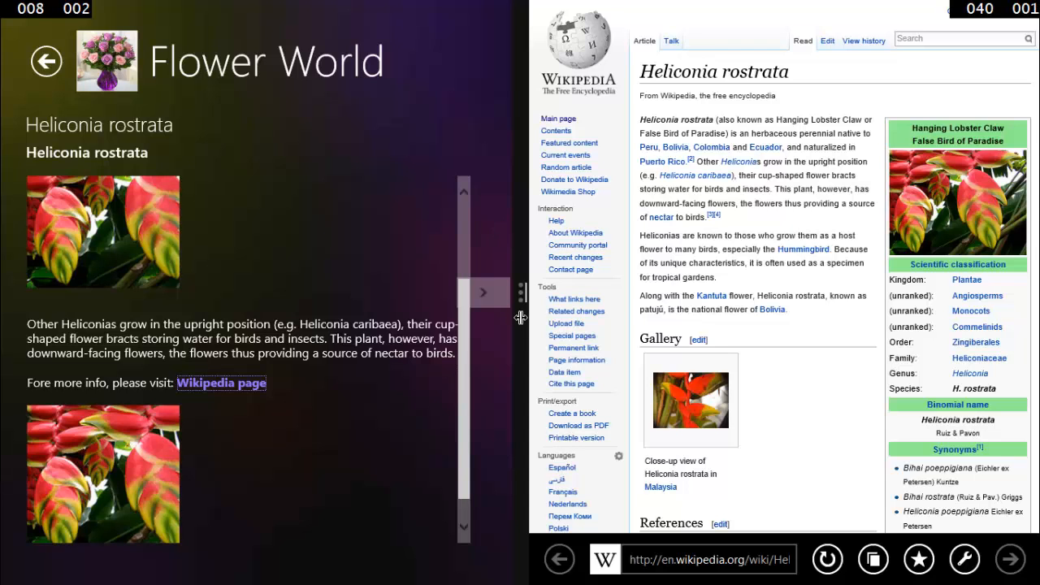
pyautogui.moveTo(521, 312); pyautogui.dragTo(1038, 304)
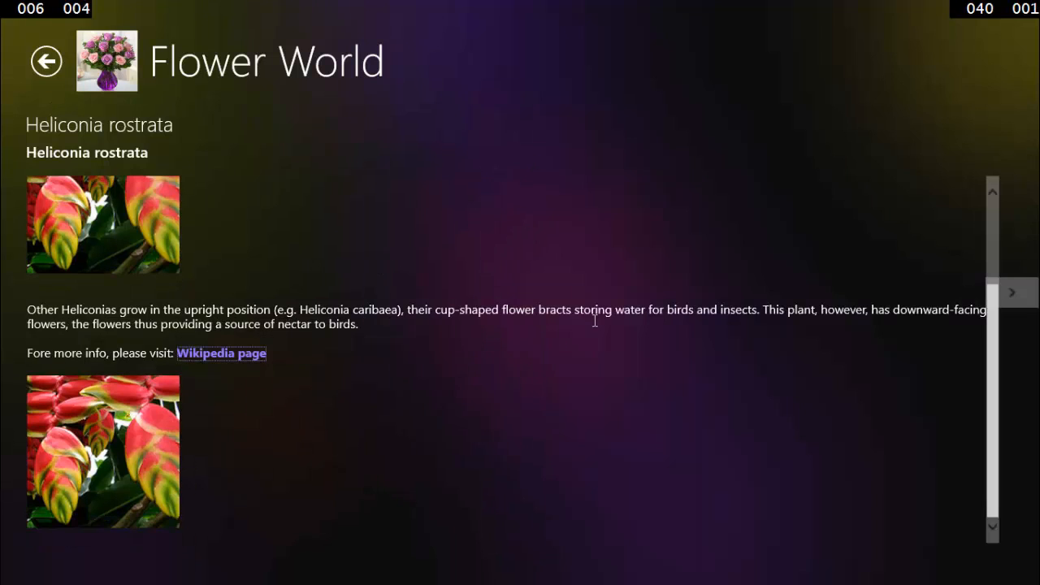
pyautogui.click(49, 57)
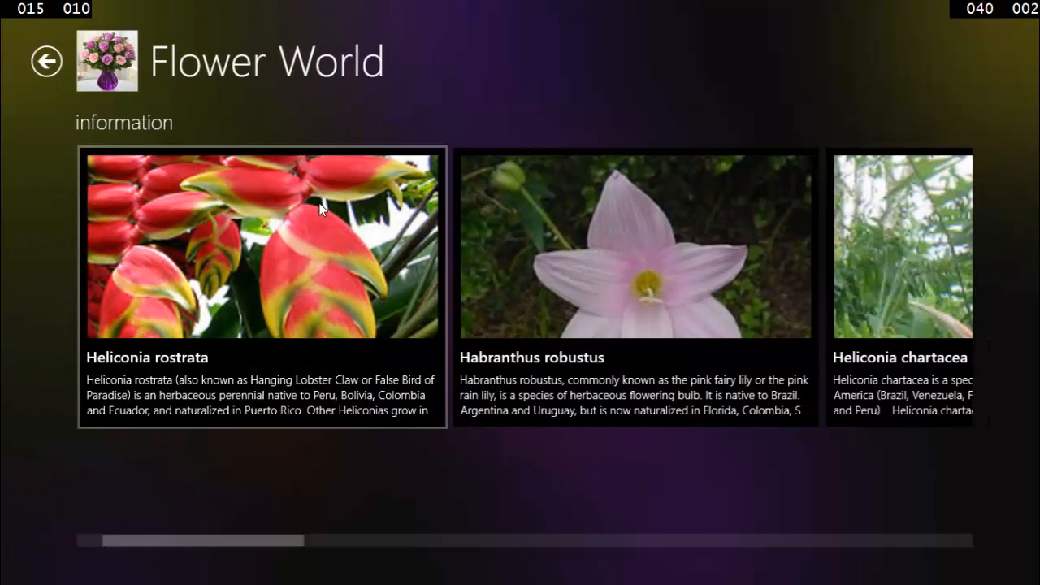
pyautogui.click(37, 63)
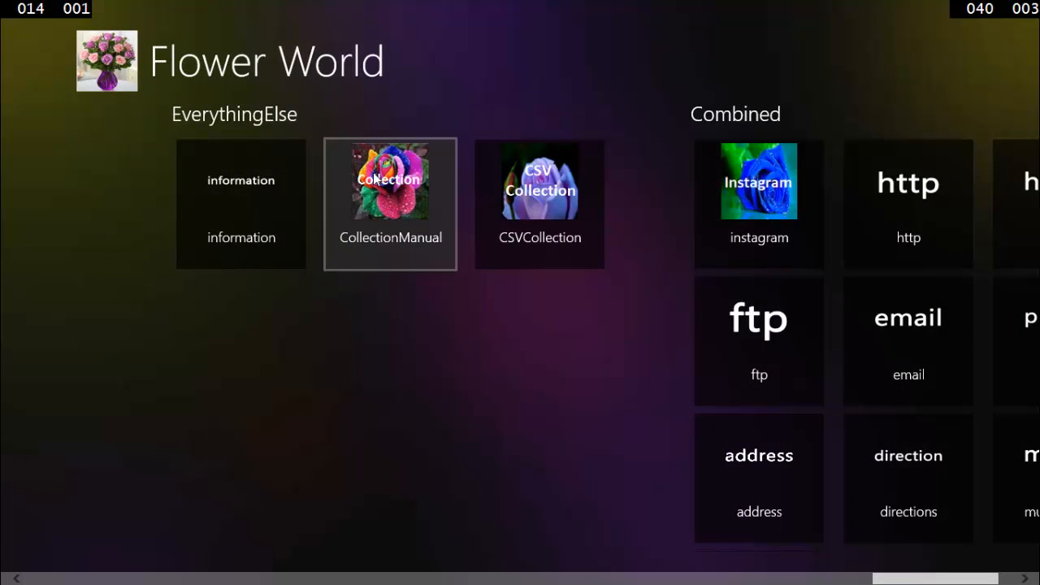
# Open the Red Rose item in CollectionManual, view its picture enlarged, and return to its detail page
pyautogui.click(375, 179)
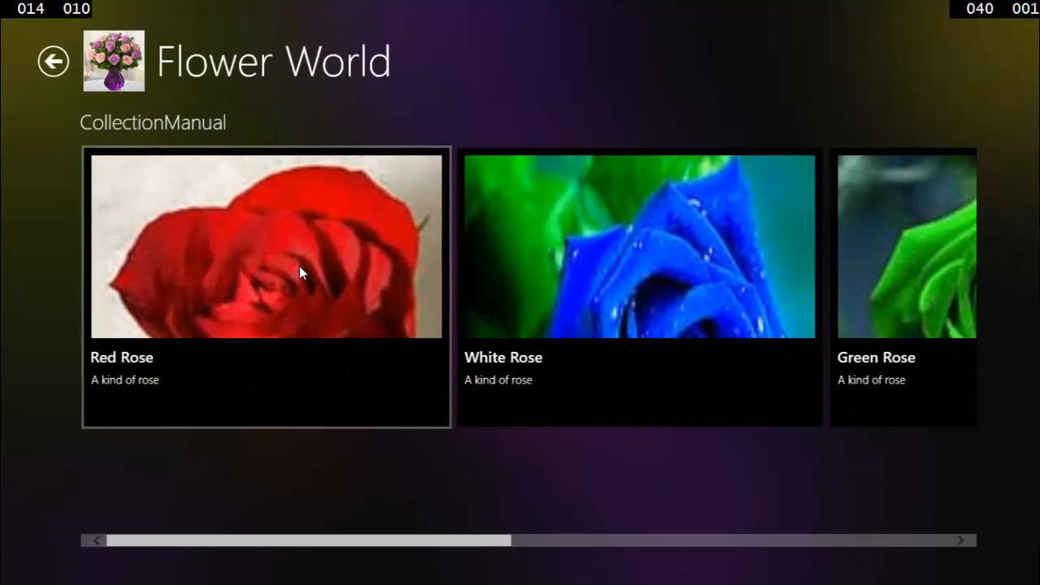
pyautogui.click(390, 261)
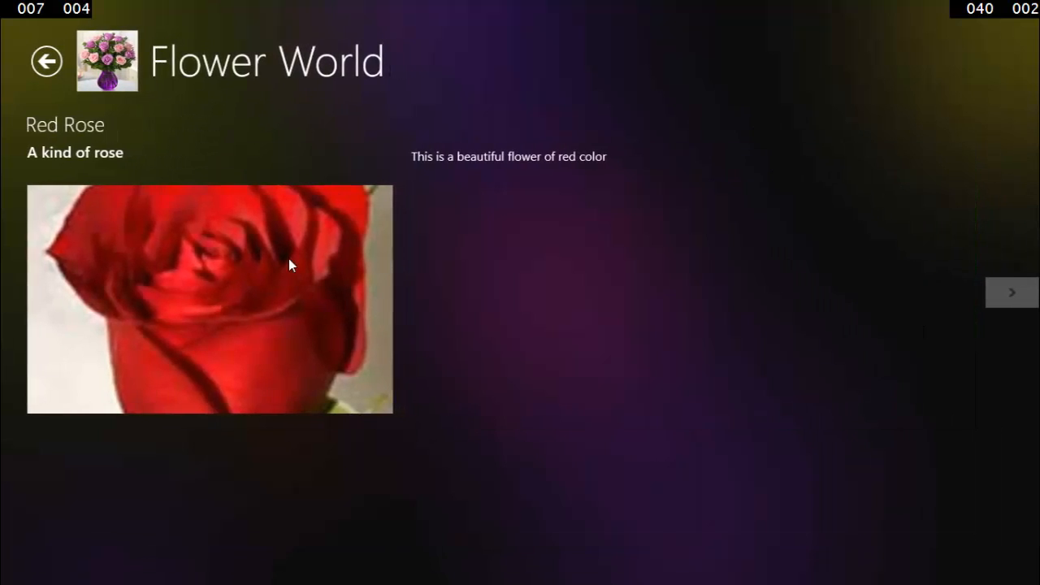
pyautogui.click(291, 260)
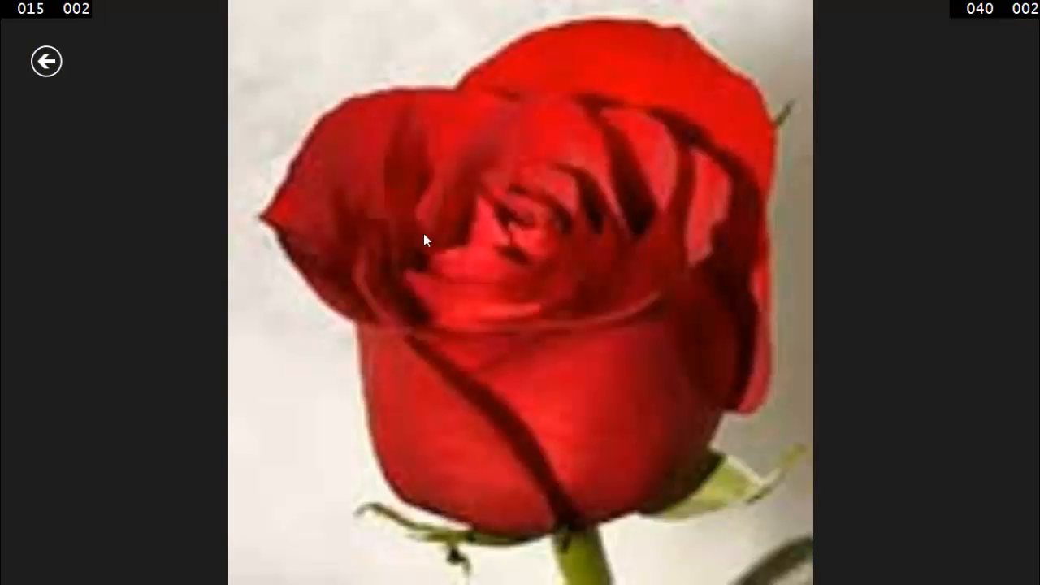
pyautogui.click(33, 67)
# Look at the Red Rose description, page on to the White Rose item, and return to the home page
pyautogui.doubleClick(500, 157)
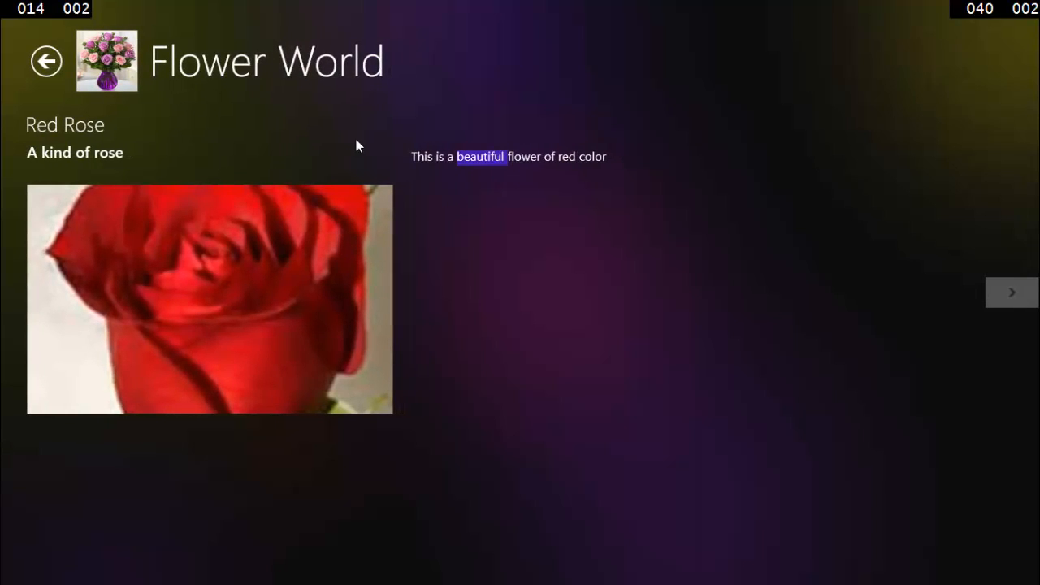
pyautogui.click(1010, 294)
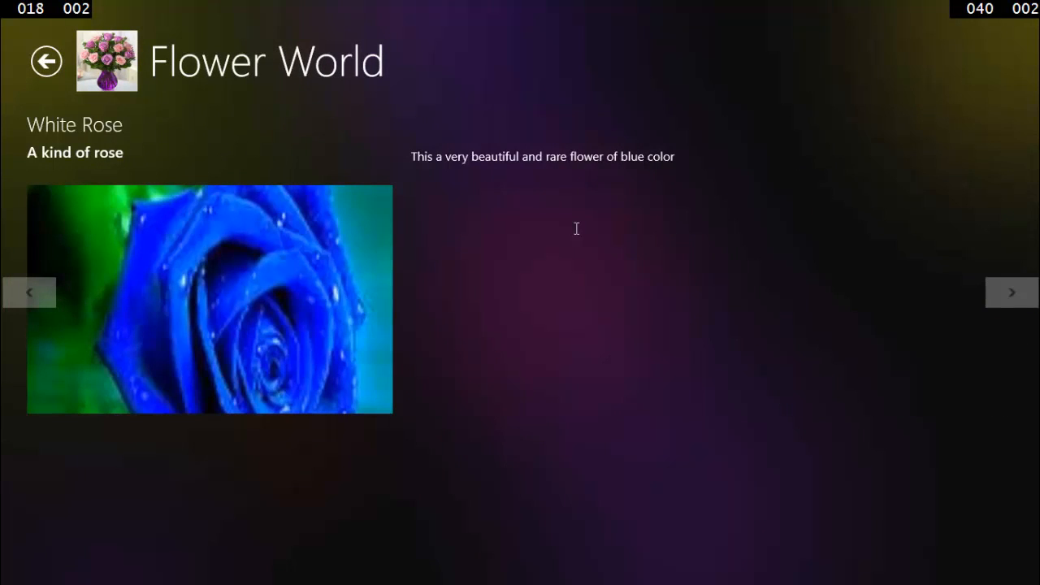
pyautogui.click(45, 71)
pyautogui.click(45, 74)
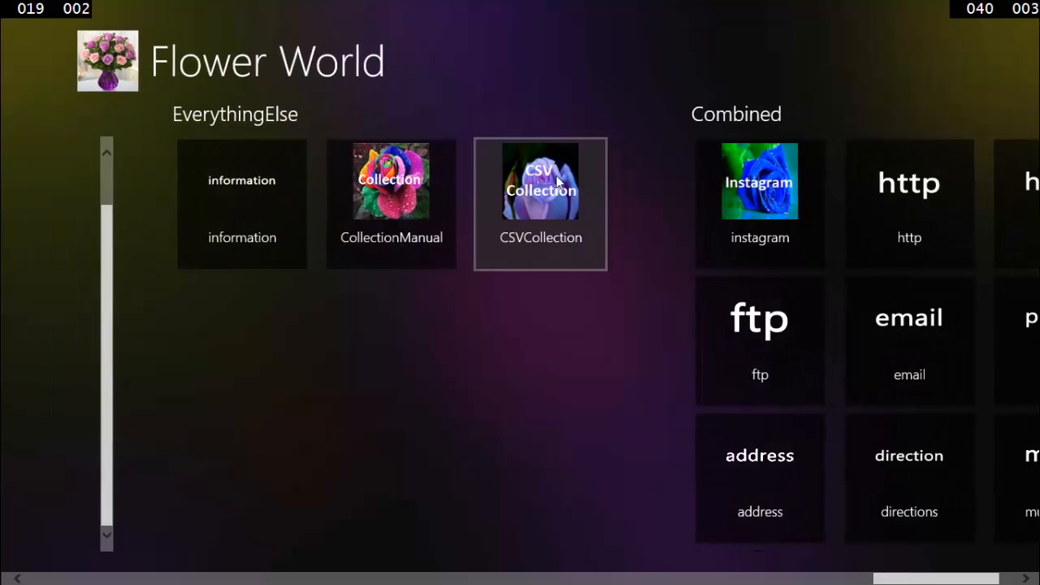
# Open the Red Rose item in CSVCollection, try its phone call action, and close the Skype pane
pyautogui.click(556, 175)
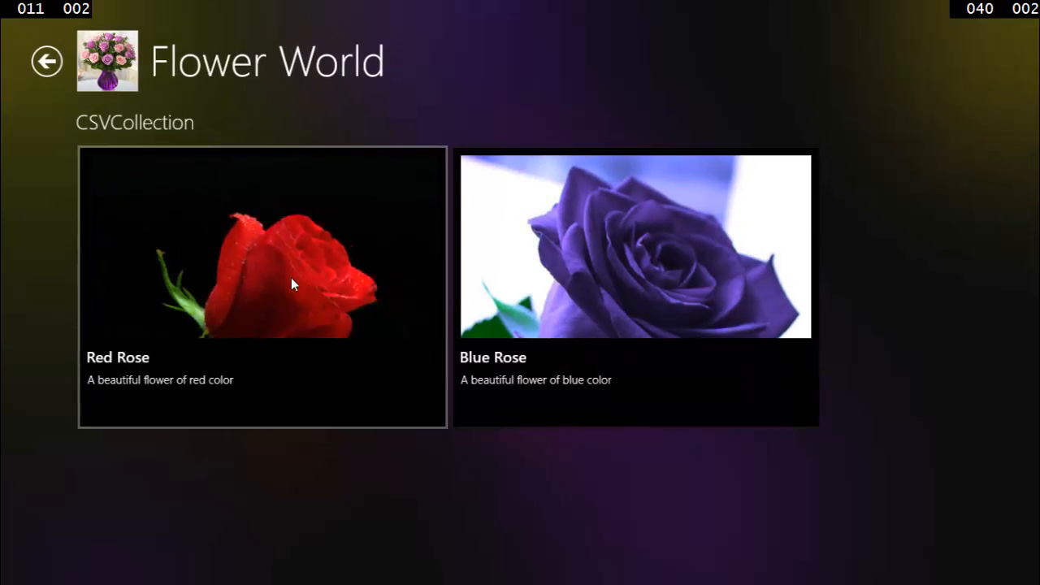
pyautogui.click(201, 274)
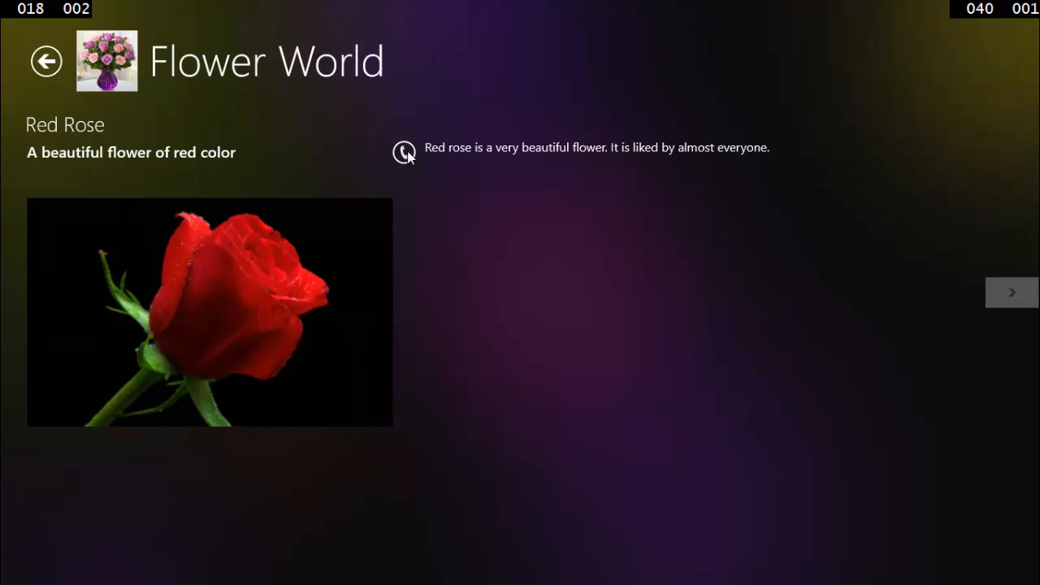
pyautogui.click(405, 153)
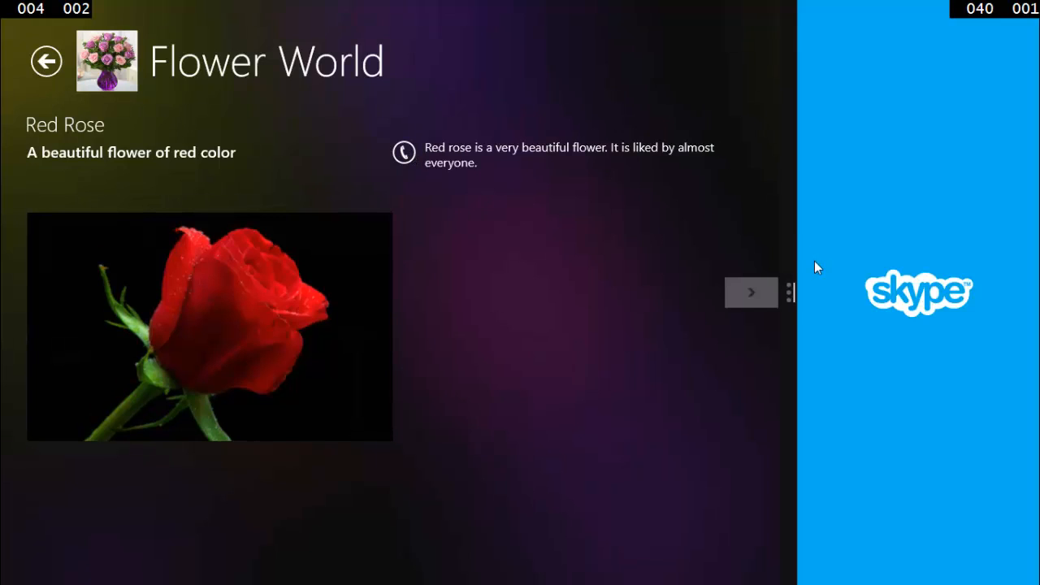
pyautogui.moveTo(795, 294); pyautogui.dragTo(982, 355)
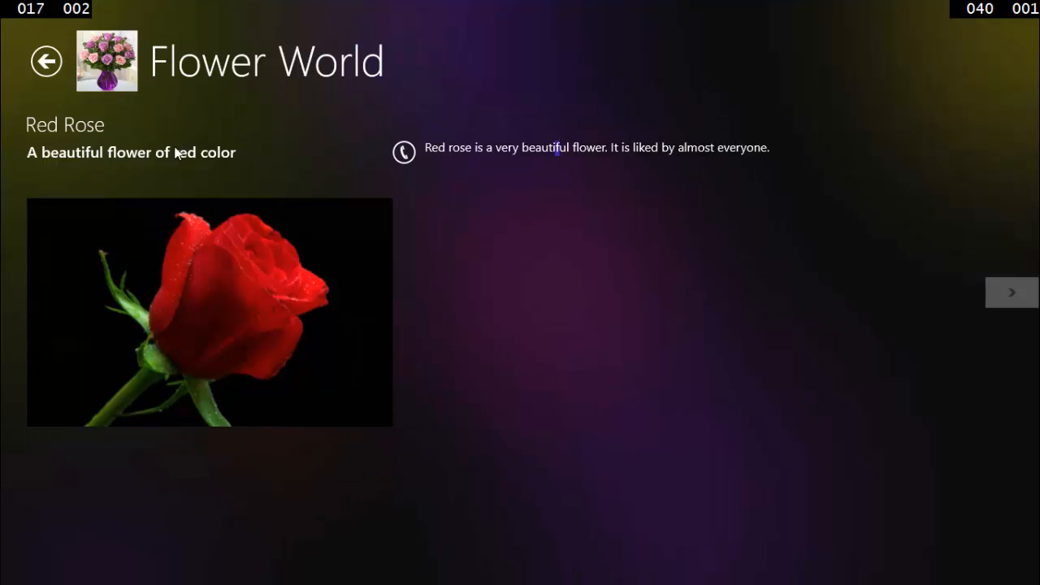
# Page on to the Blue Rose item in CSVCollection and return to the home page
pyautogui.click(1006, 295)
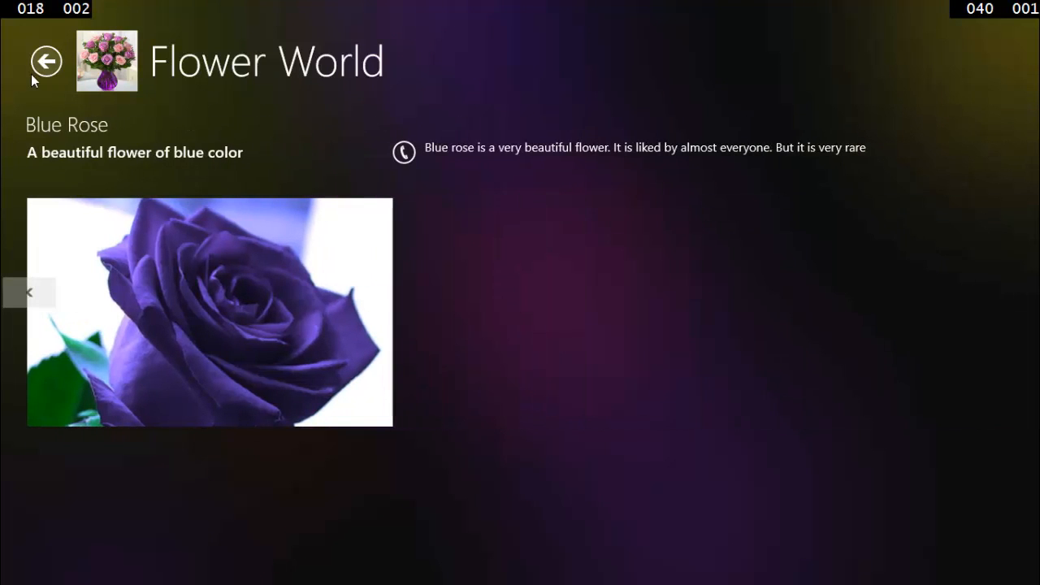
pyautogui.click(41, 70)
pyautogui.click(42, 65)
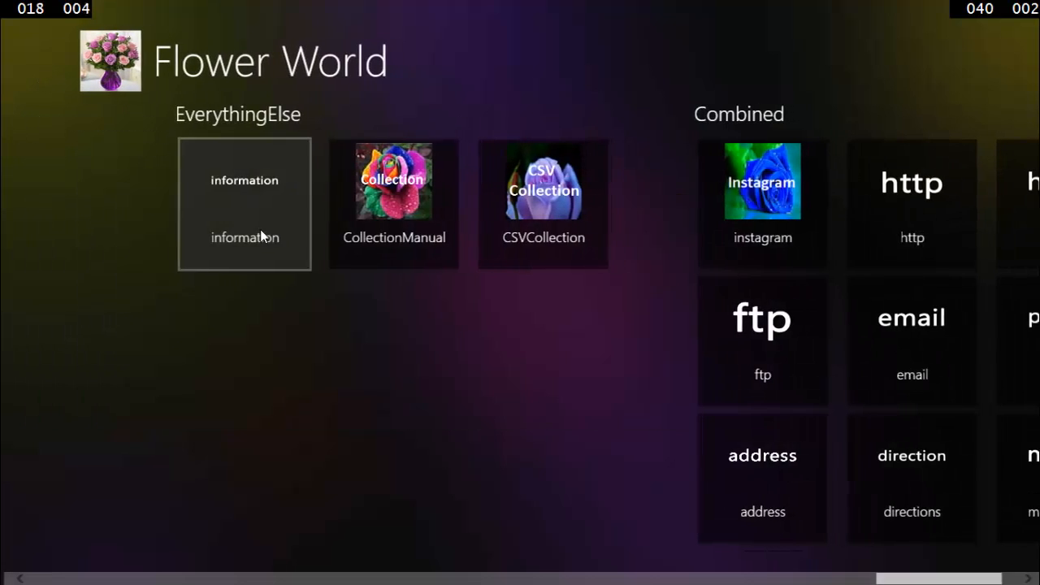
# Open the instagram collection in the Combined section
pyautogui.scroll(5, 599, 434)
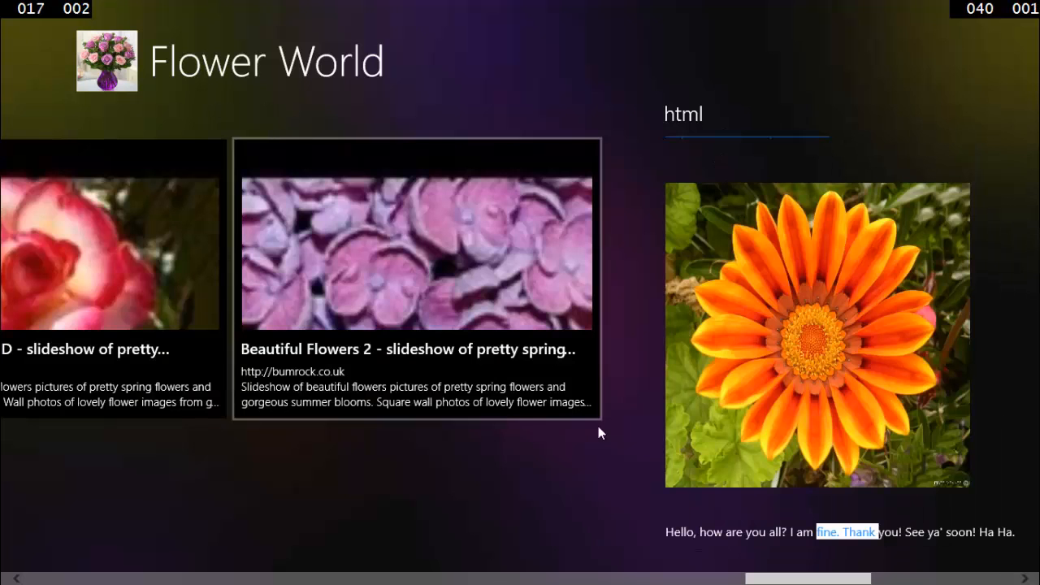
pyautogui.scroll(-5, 599, 433)
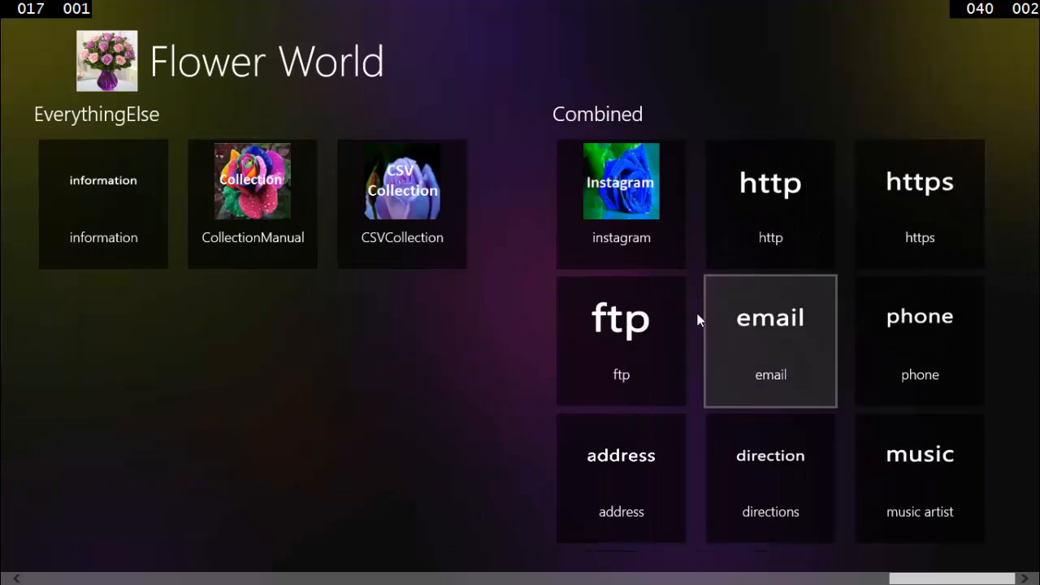
pyautogui.click(626, 251)
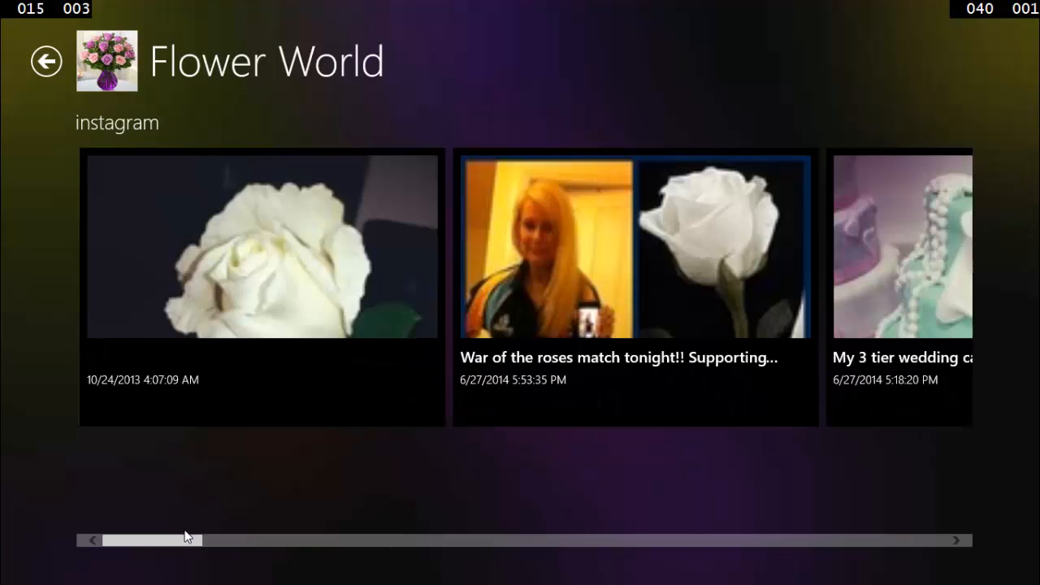
# Look through the instagram collection and return to the Combined section of the home page
pyautogui.moveTo(176, 539); pyautogui.dragTo(707, 546)
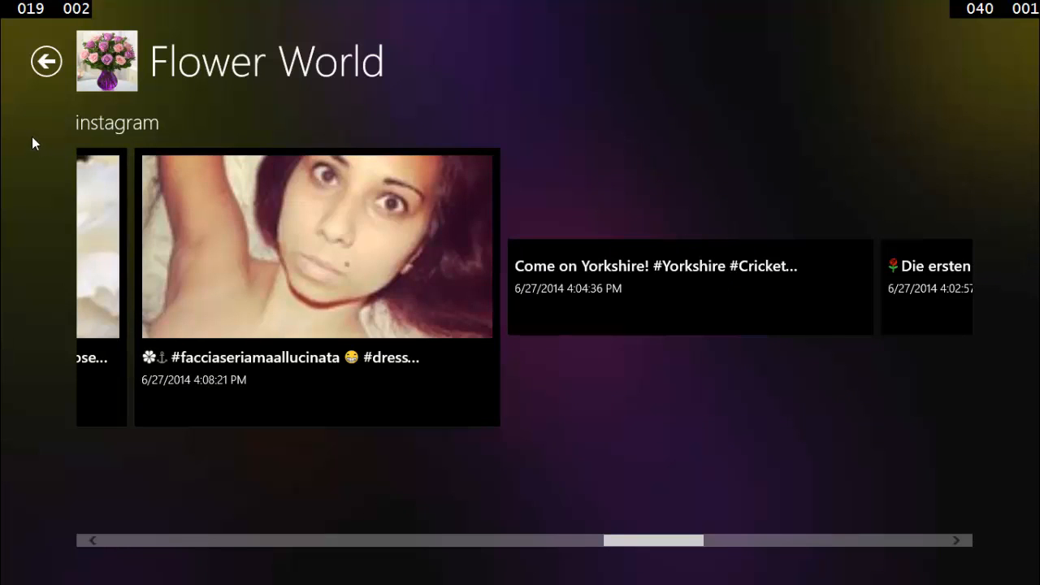
pyautogui.click(47, 65)
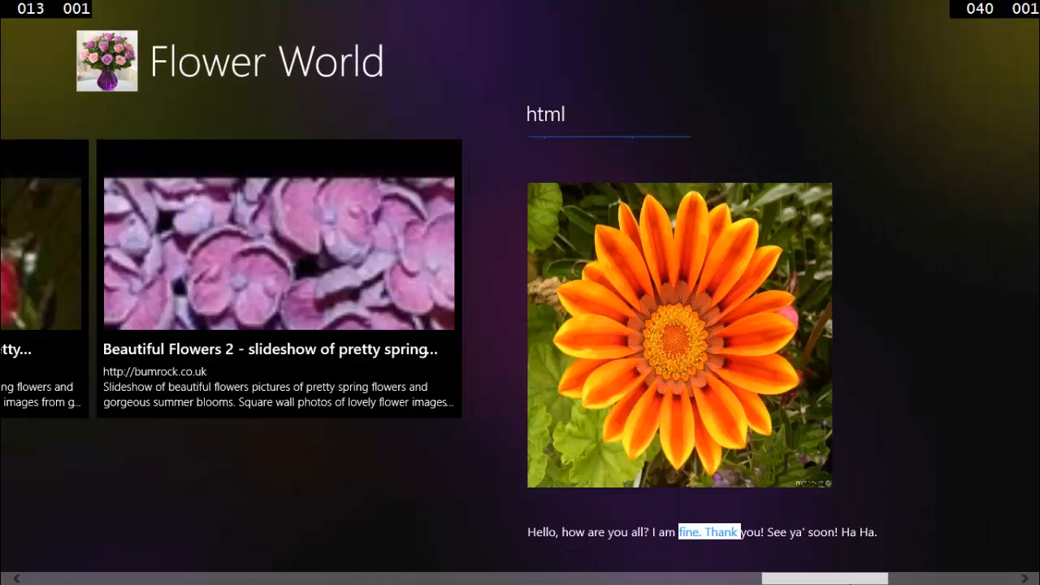
pyautogui.moveTo(883, 577); pyautogui.dragTo(1011, 577)
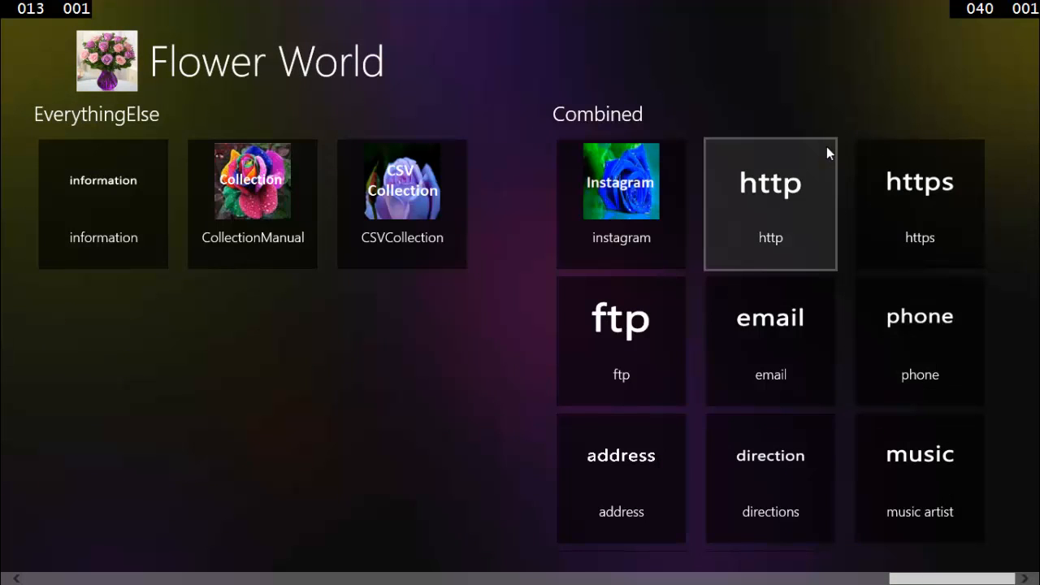
# Test the http, https and ftp links in the Combined section, closing the browser pane after each one
pyautogui.click(794, 162)
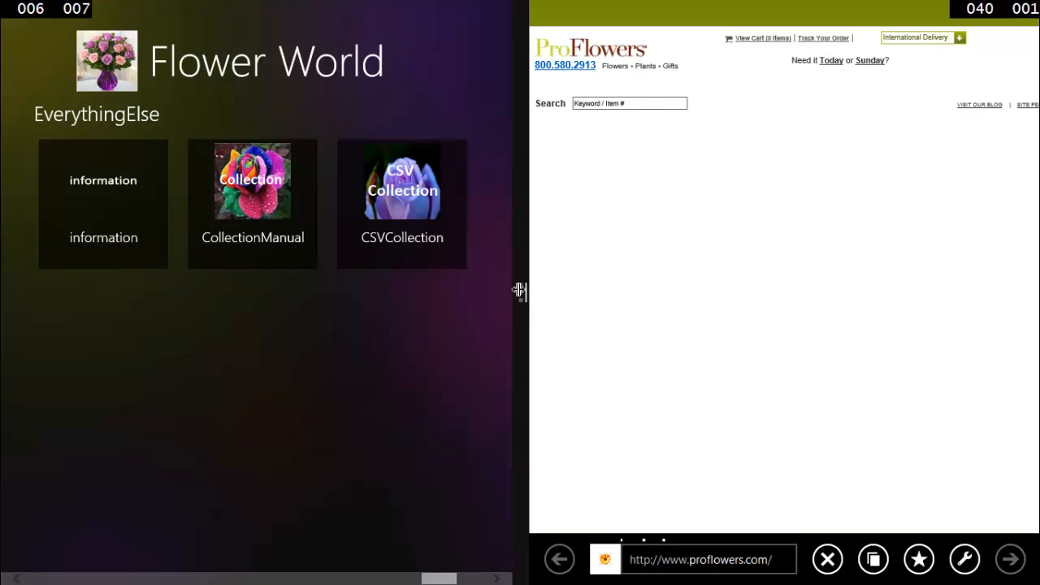
pyautogui.moveTo(519, 290); pyautogui.dragTo(847, 262)
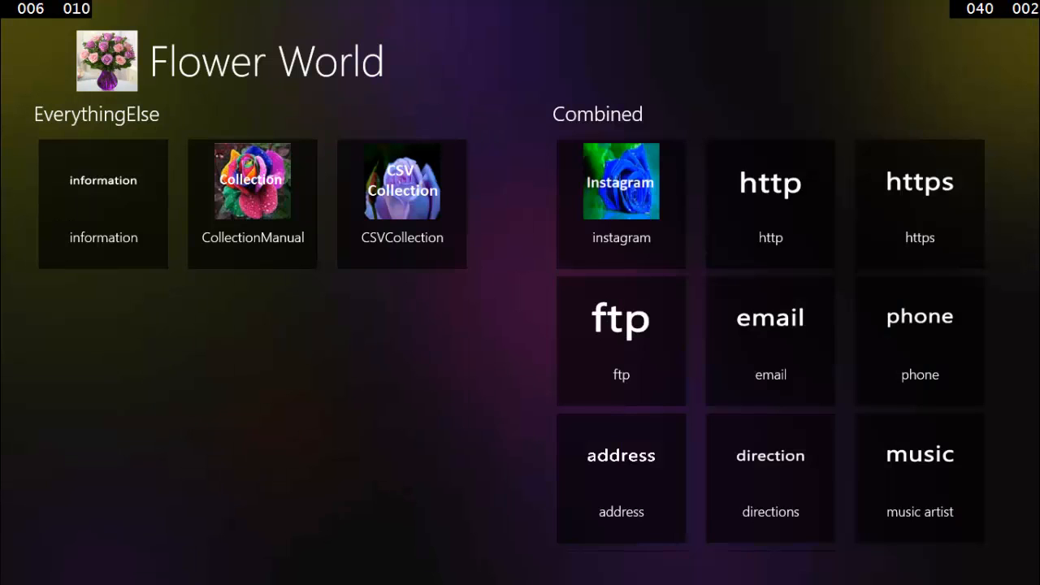
pyautogui.click(888, 182)
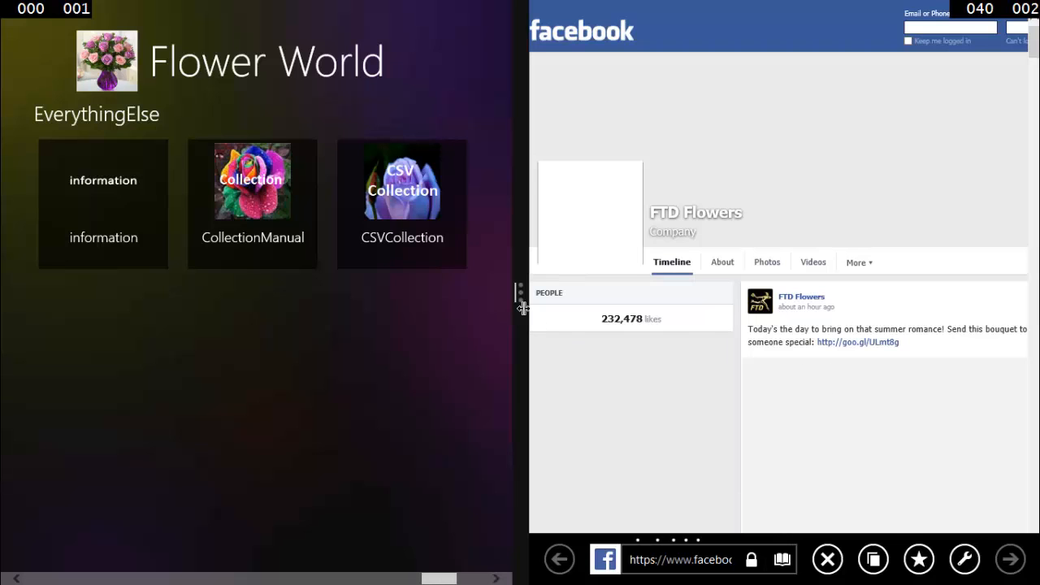
pyautogui.moveTo(520, 292); pyautogui.dragTo(854, 425)
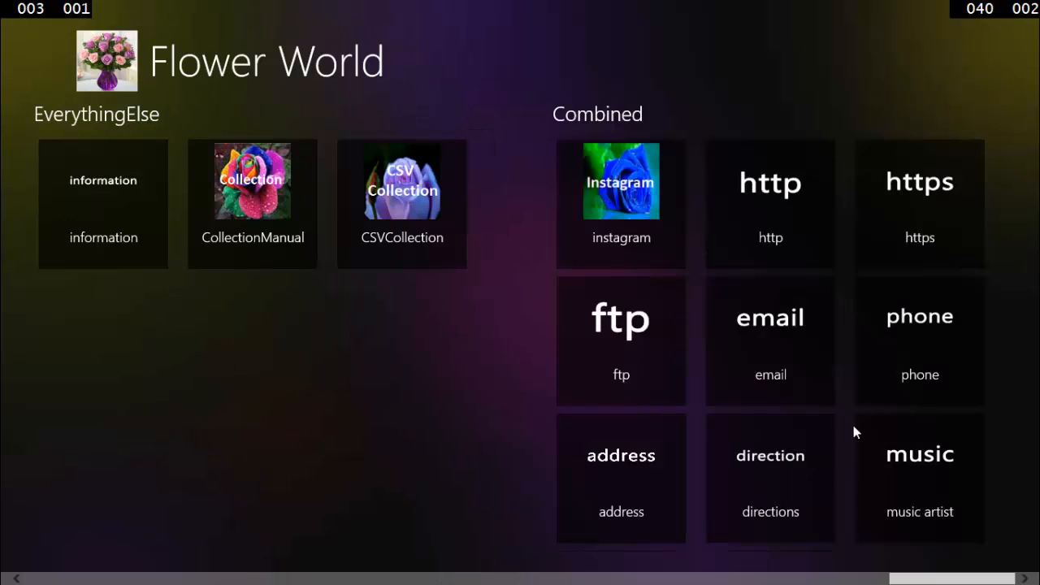
pyautogui.click(624, 369)
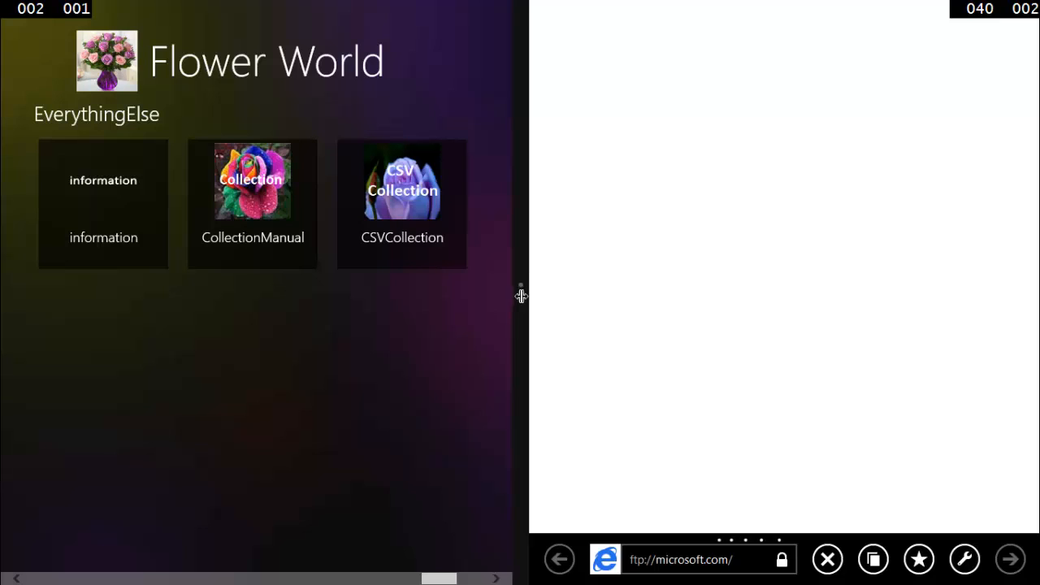
pyautogui.moveTo(520, 296); pyautogui.dragTo(1032, 354)
# Test the email link with the Mail app and the phone link with Skype, closing each app's pane
pyautogui.click(763, 321)
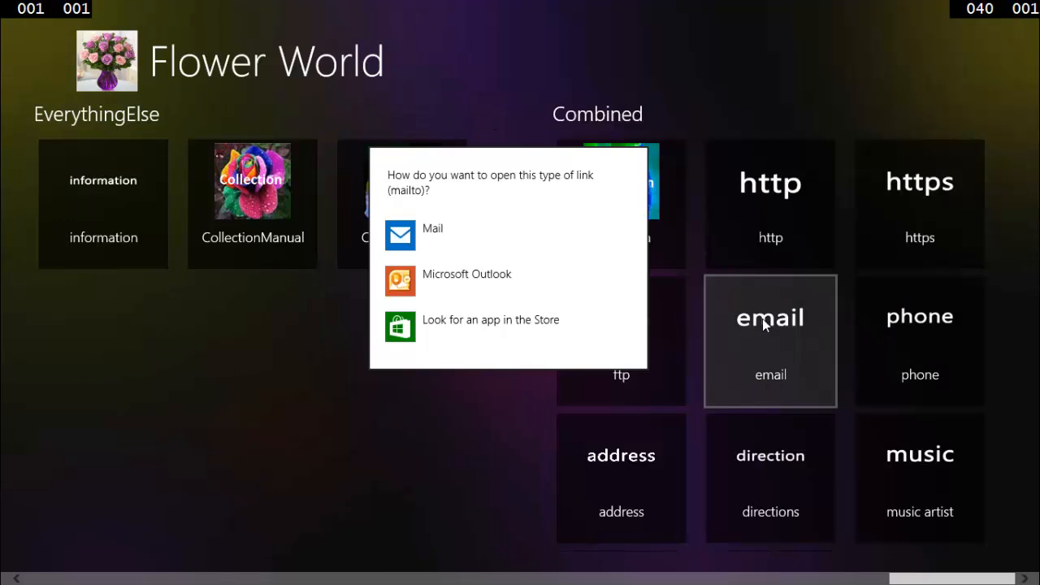
pyautogui.click(422, 251)
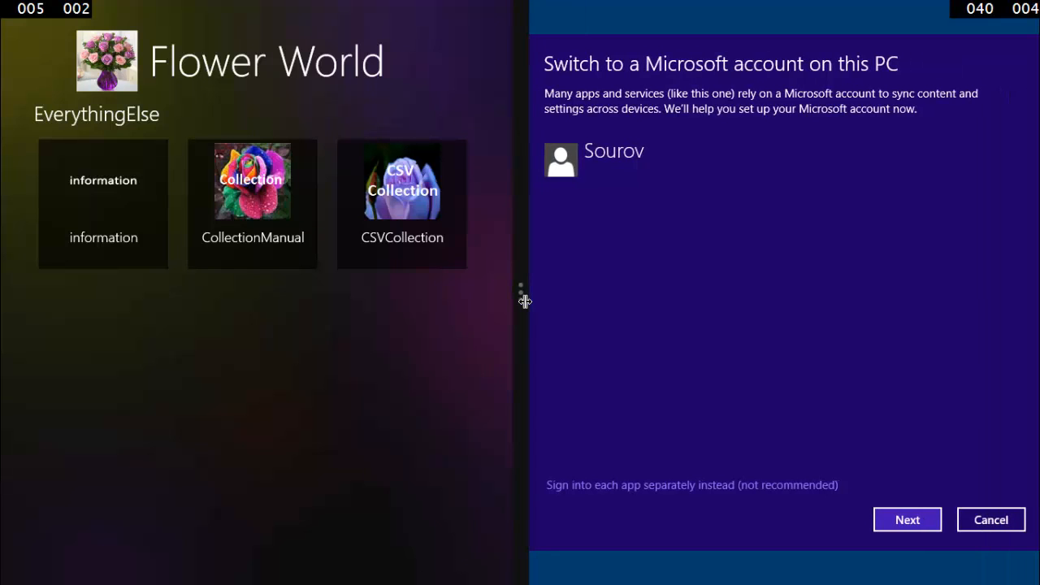
pyautogui.moveTo(525, 301); pyautogui.dragTo(1016, 297)
pyautogui.click(955, 357)
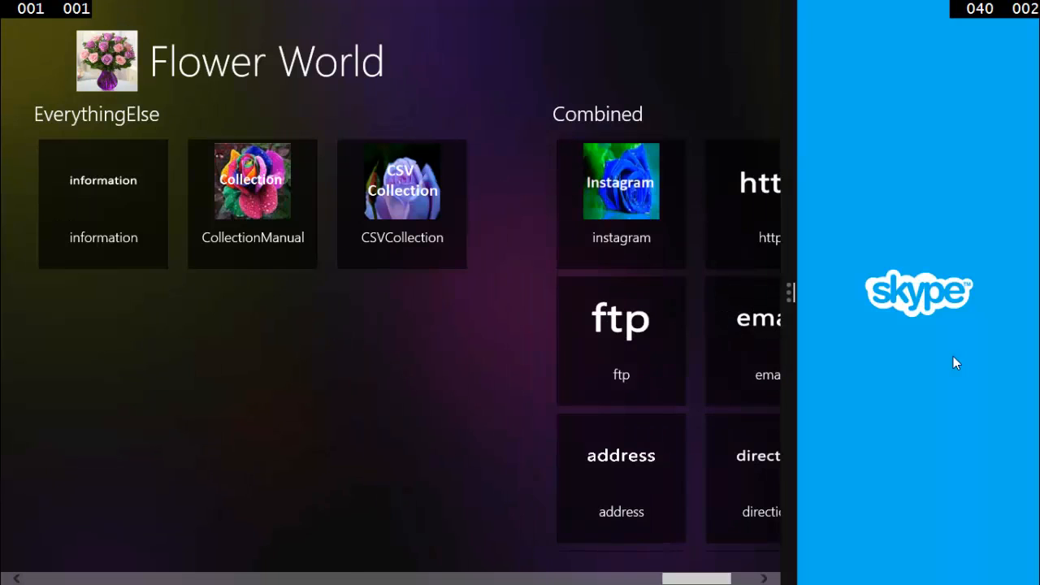
pyautogui.moveTo(800, 298); pyautogui.dragTo(995, 364)
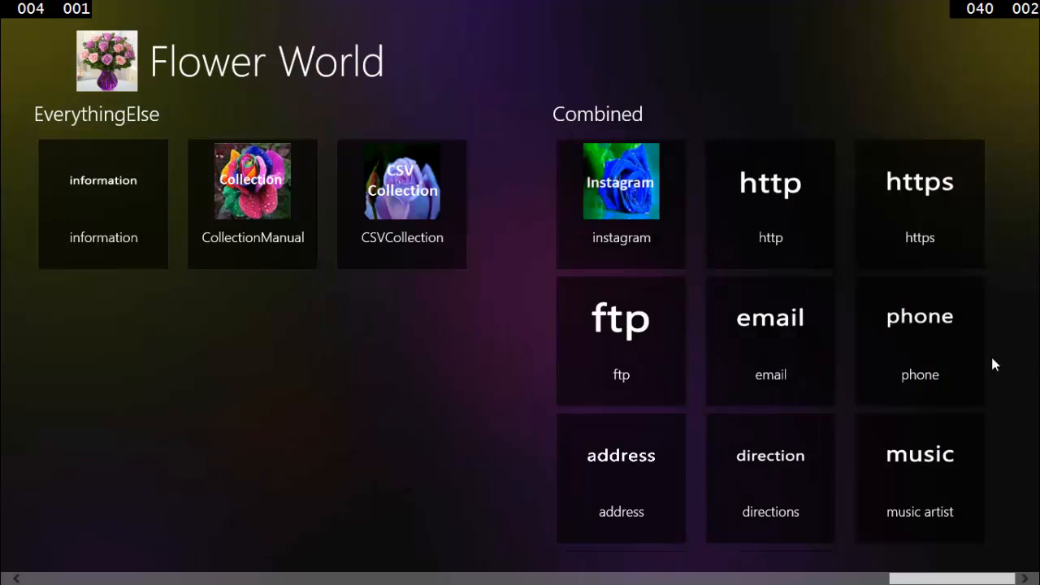
# Test the address and directions links in the Combined section and close the Maps pane
pyautogui.click(567, 506)
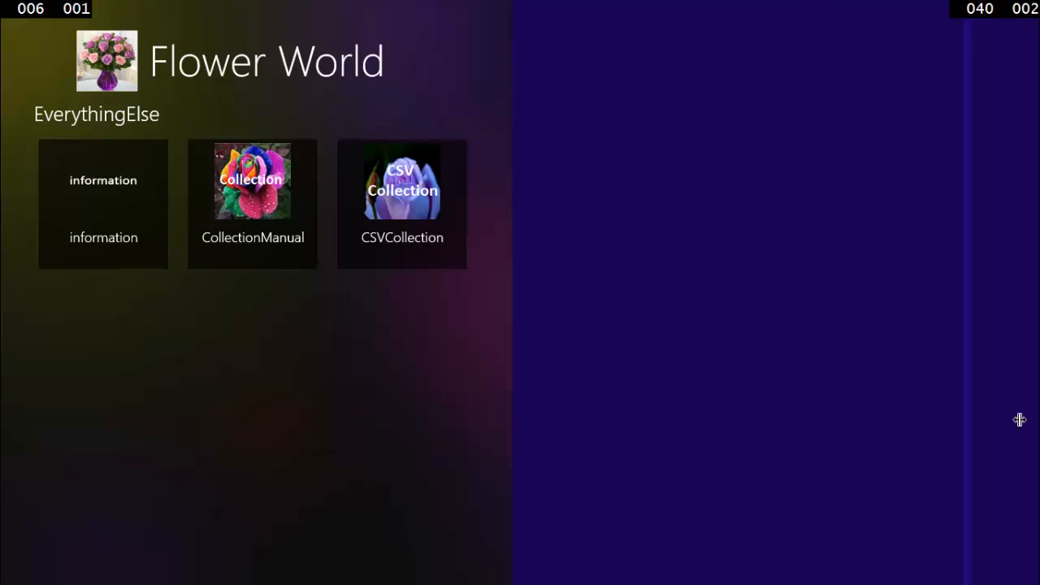
pyautogui.click(728, 498)
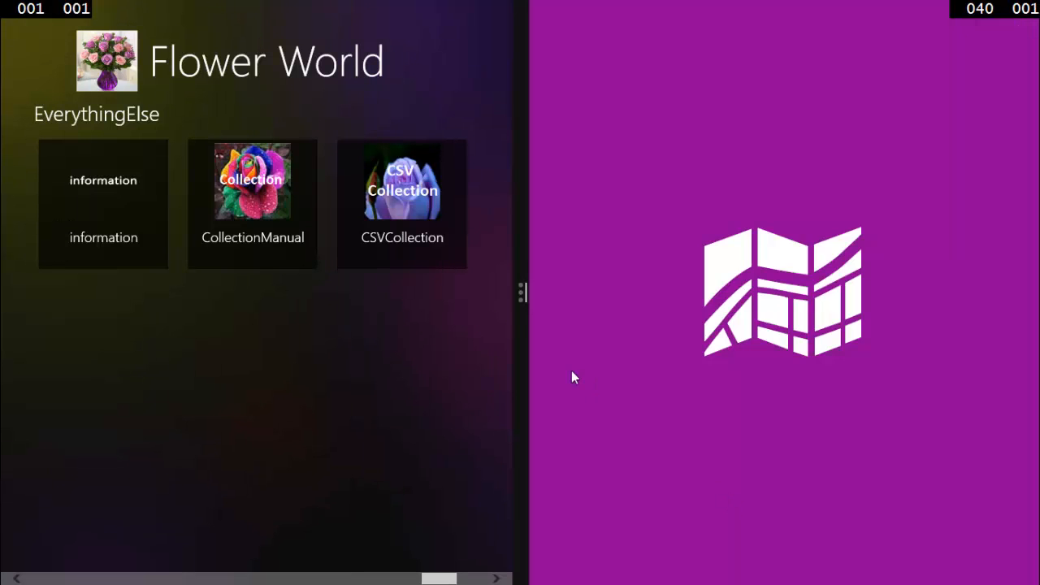
pyautogui.moveTo(534, 290); pyautogui.dragTo(1038, 383)
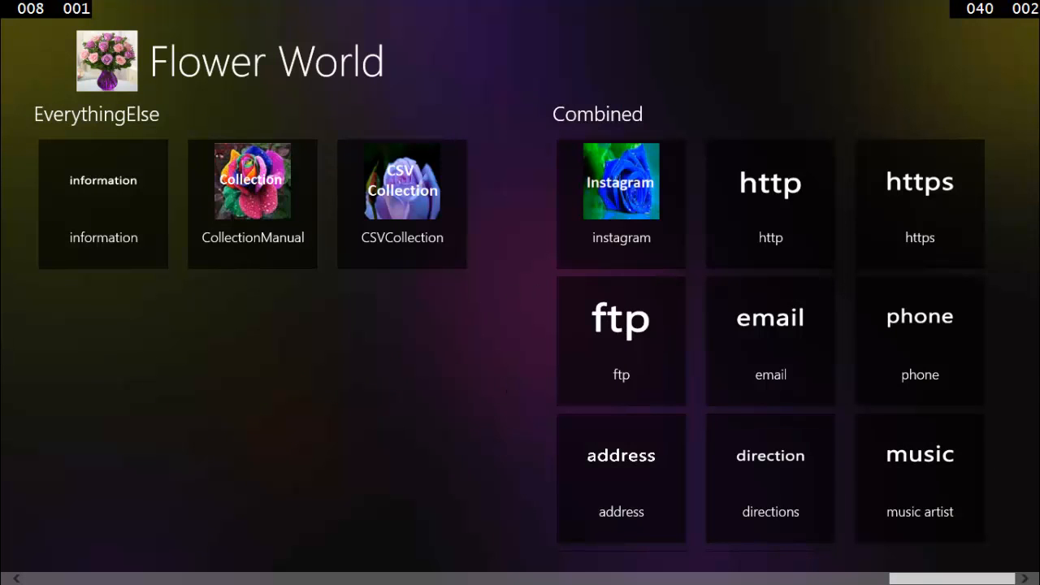
# Look back through the home page sections from Combined to the Facebook cover photos
pyautogui.hscroll(-15, 323, 418)
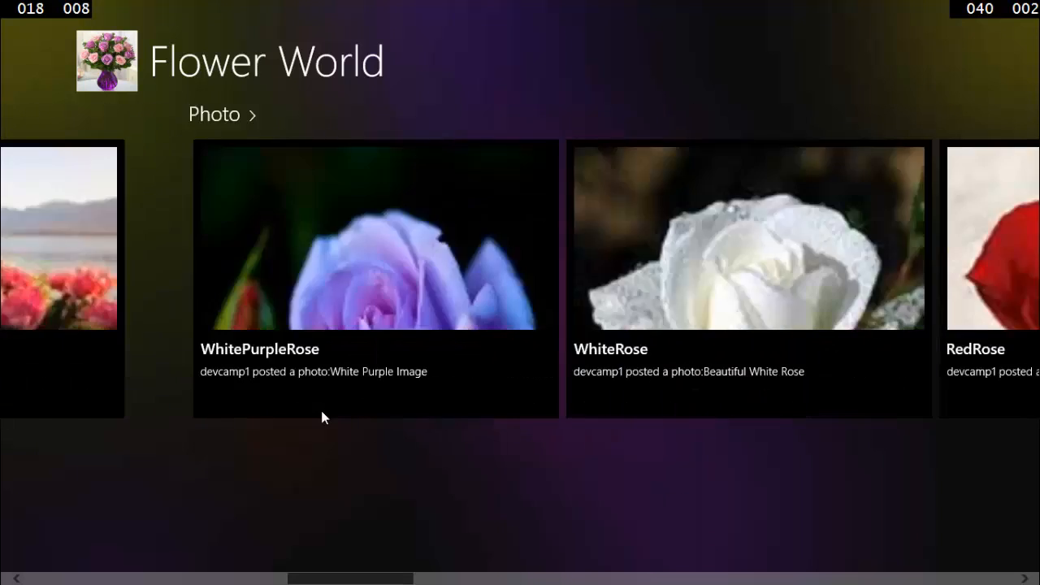
pyautogui.hscroll(15, 569, 529)
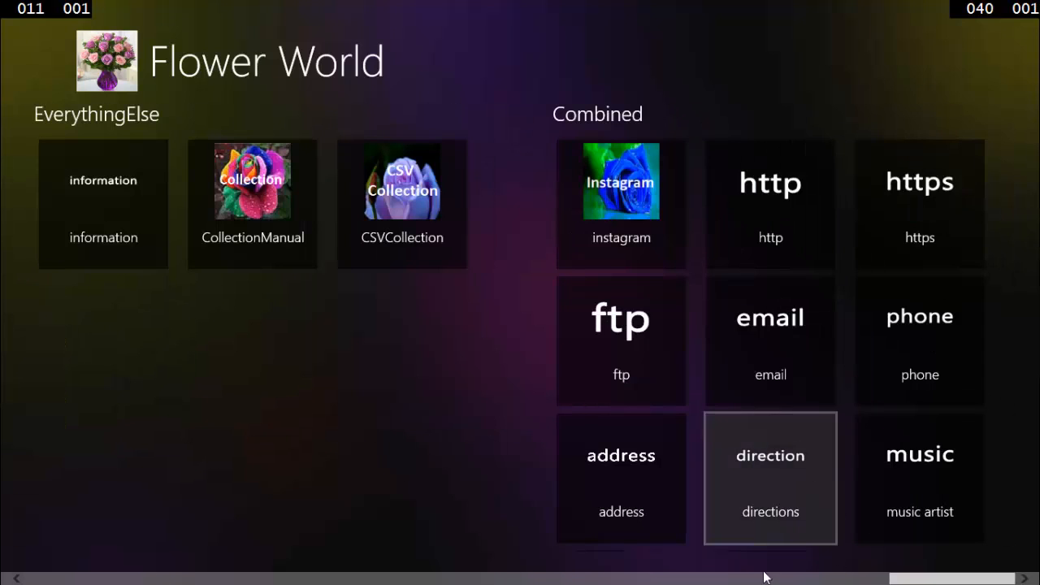
pyautogui.moveTo(936, 566); pyautogui.dragTo(144, 207)
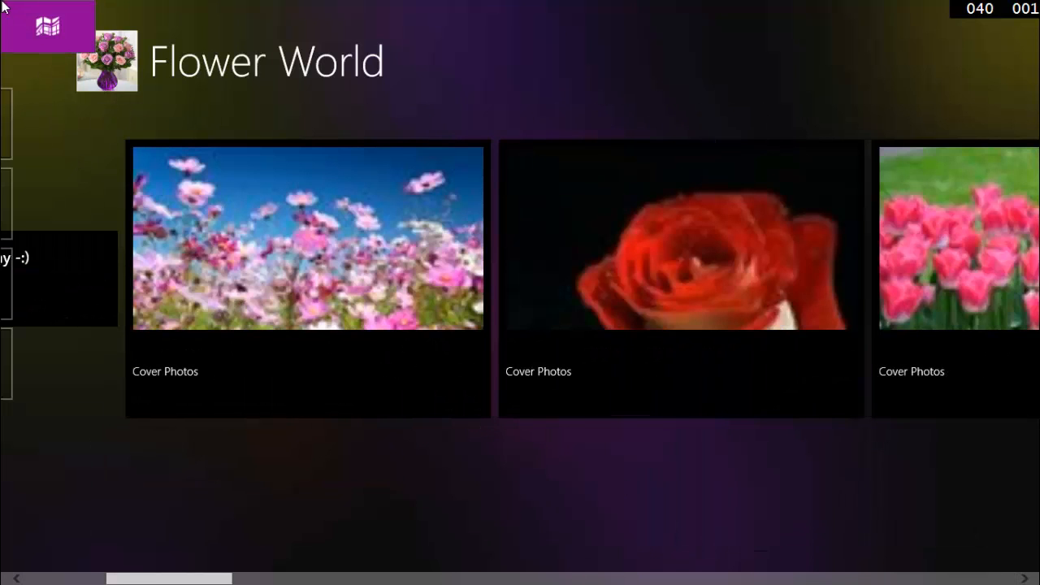
# Switch to the Maps app, request driving directions to Dhaka, Bangladesh, and return to Flower World
pyautogui.click(8, 12)
pyautogui.click(662, 306)
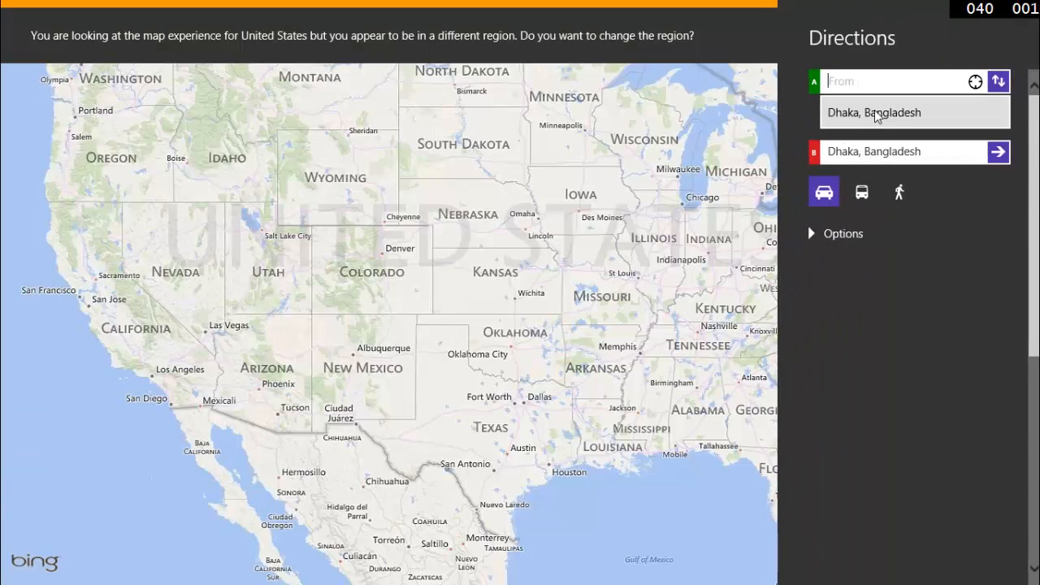
pyautogui.click(1006, 158)
pyautogui.click(4, 7)
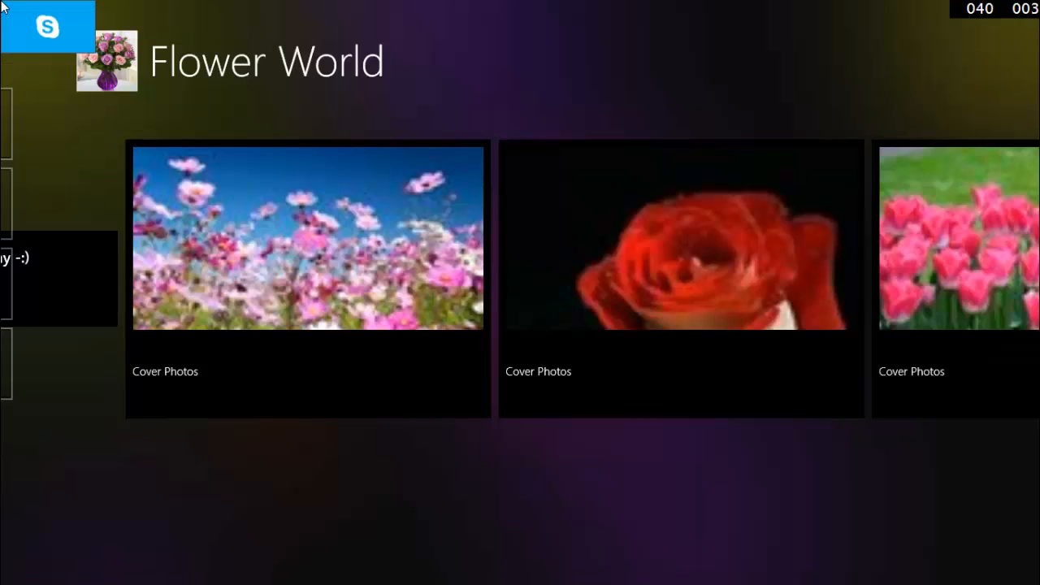
# Go back to the Facebook section at the start of the home page and switch to Visual Studio on the desktop
pyautogui.moveTo(170, 580); pyautogui.dragTo(56, 541)
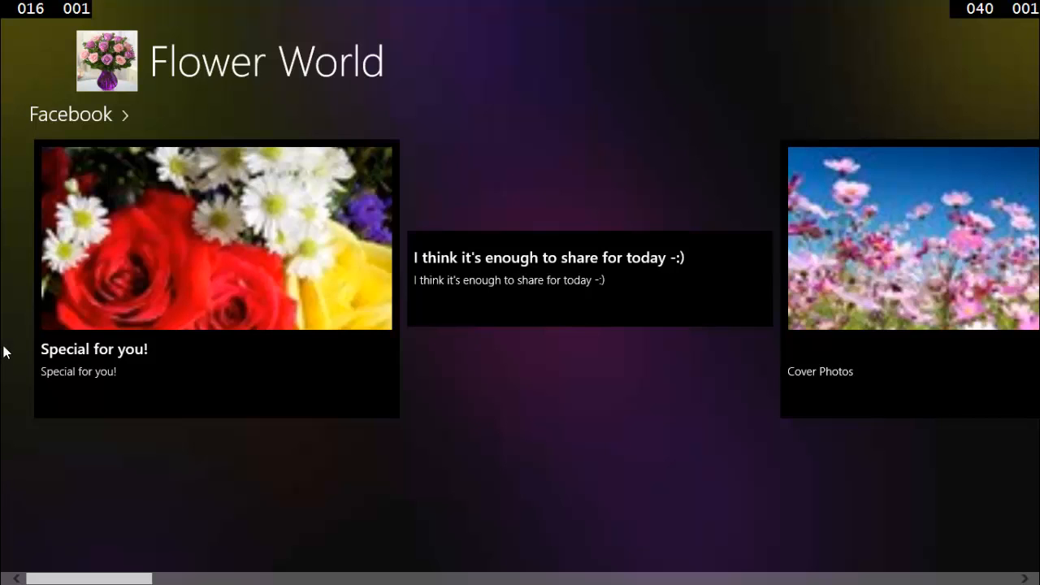
pyautogui.press('super')
pyautogui.click(177, 494)
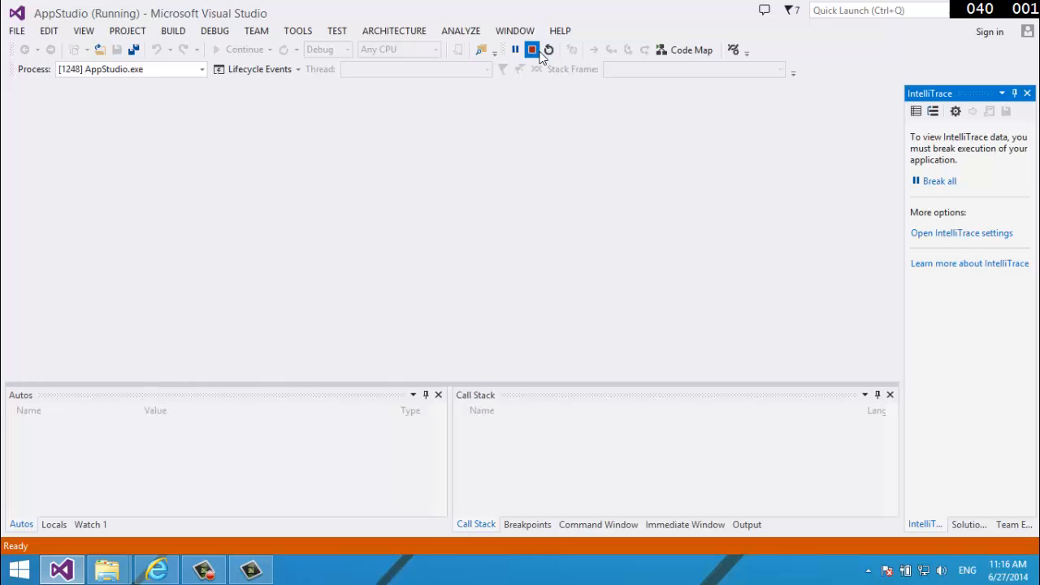
# Review the App Studio summary page, Visual Studio, the Windows Dev Center page and the open File Explorer windows
pyautogui.click(154, 576)
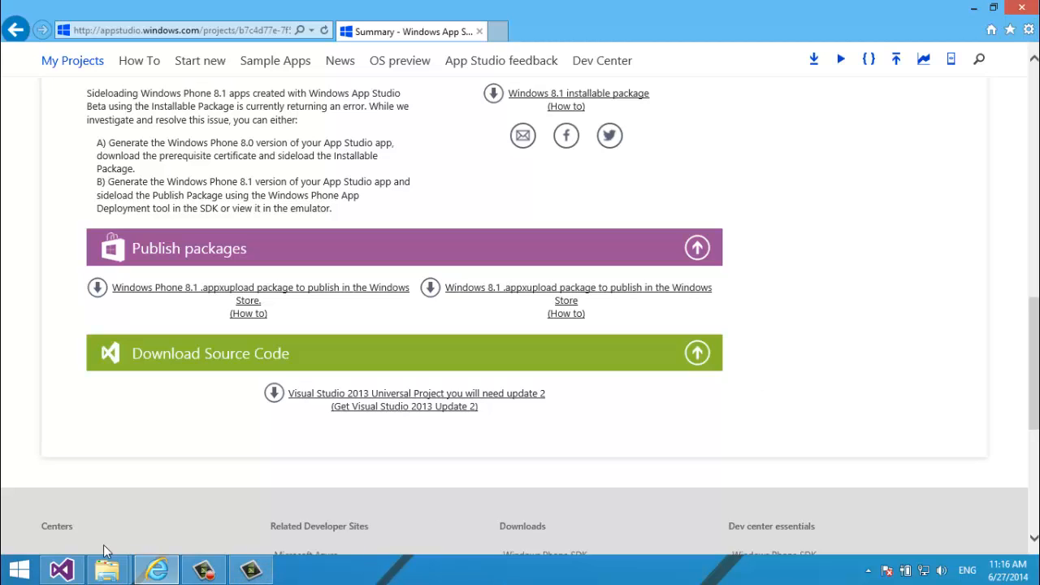
pyautogui.click(58, 572)
pyautogui.click(156, 571)
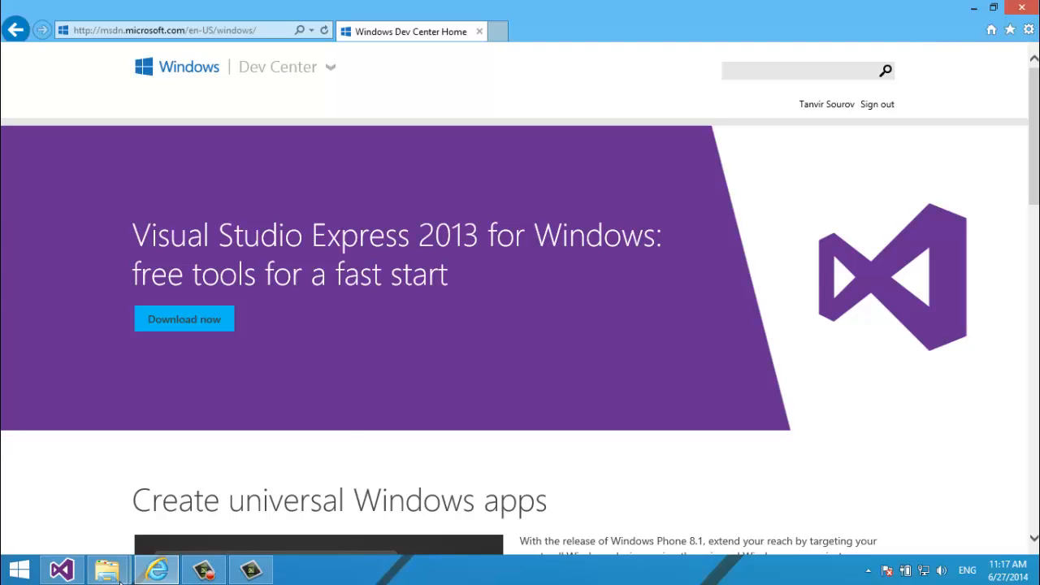
pyautogui.moveTo(107, 571)
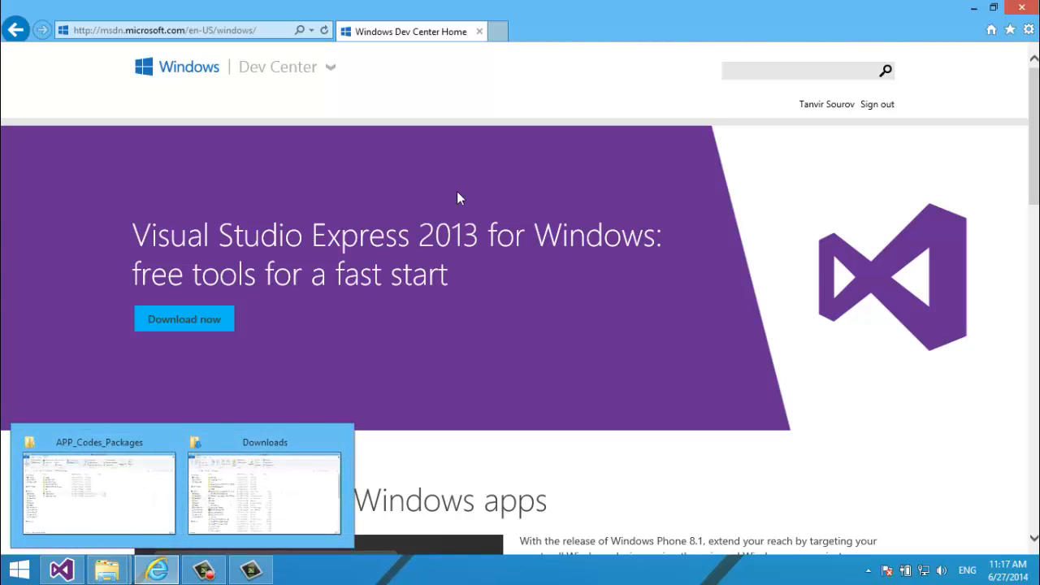